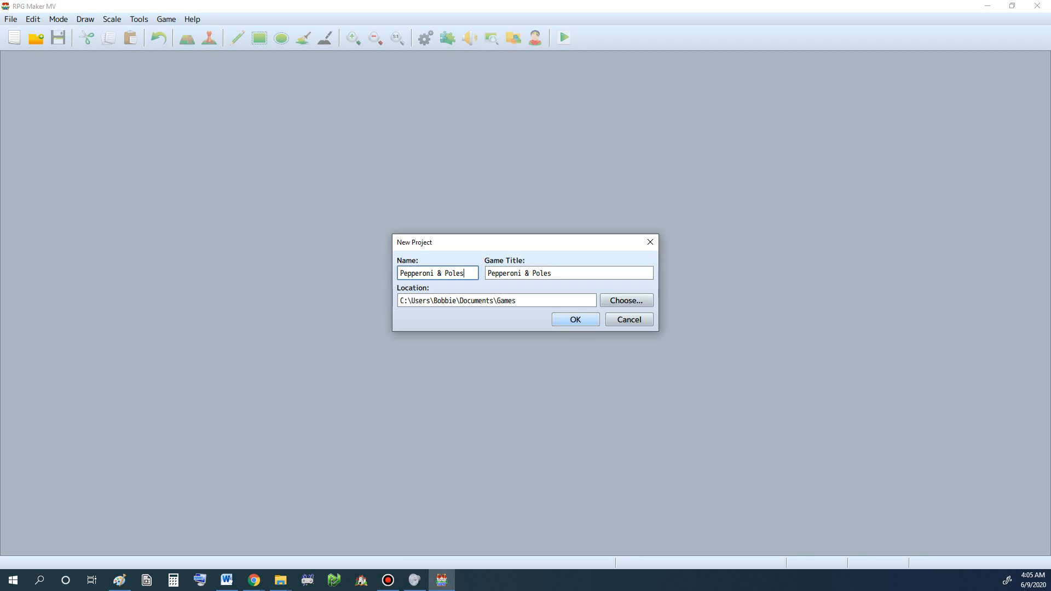
Step: Create the new project with the name and game title Pepperoni & Poles
{"action": "key", "text": "Return"}
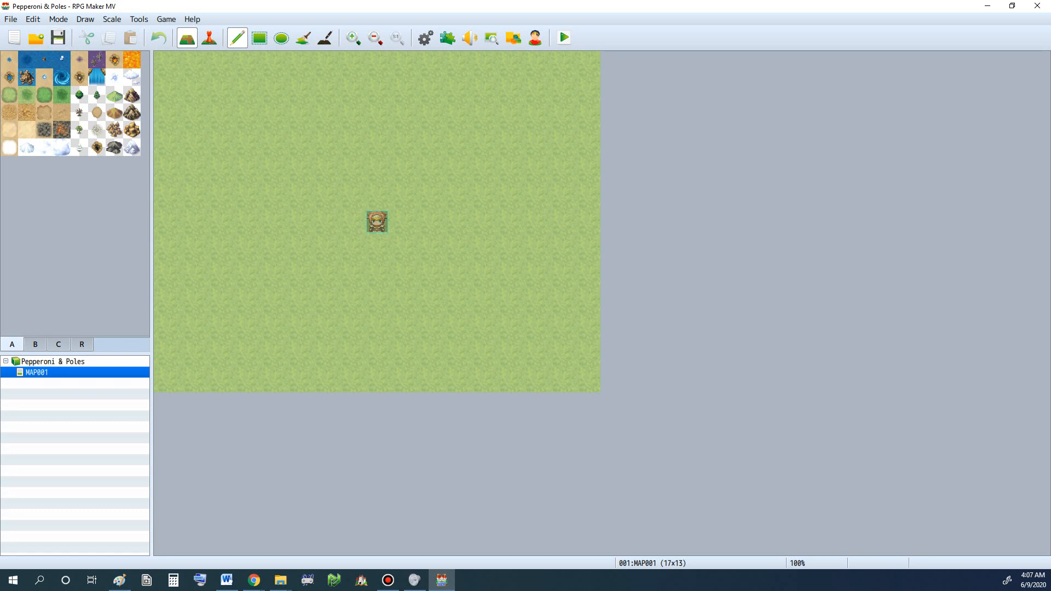
{"action": "left_click", "coordinate": [139, 19]}
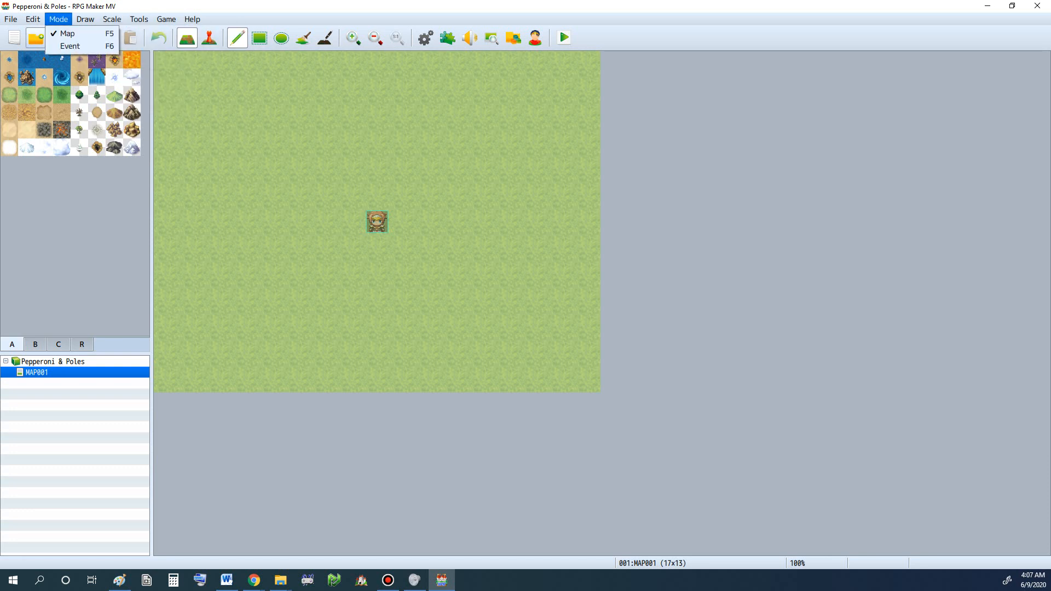
{"action": "mouse_move", "coordinate": [33, 19]}
{"action": "key", "text": "Escape"}
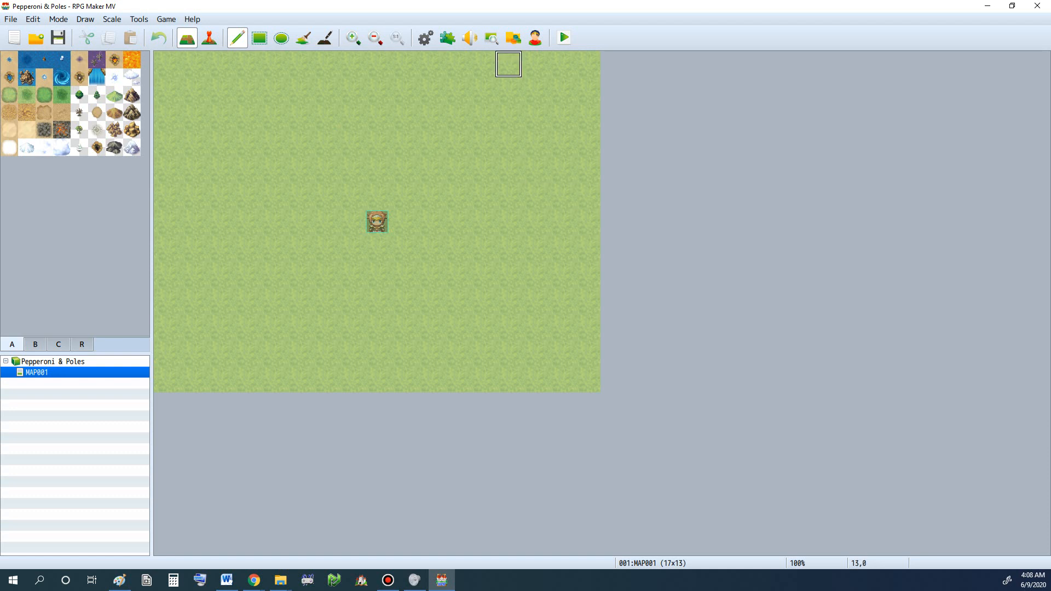
Step: Launch a playtest of the game and start a new game from its title screen
{"action": "left_click", "coordinate": [564, 38]}
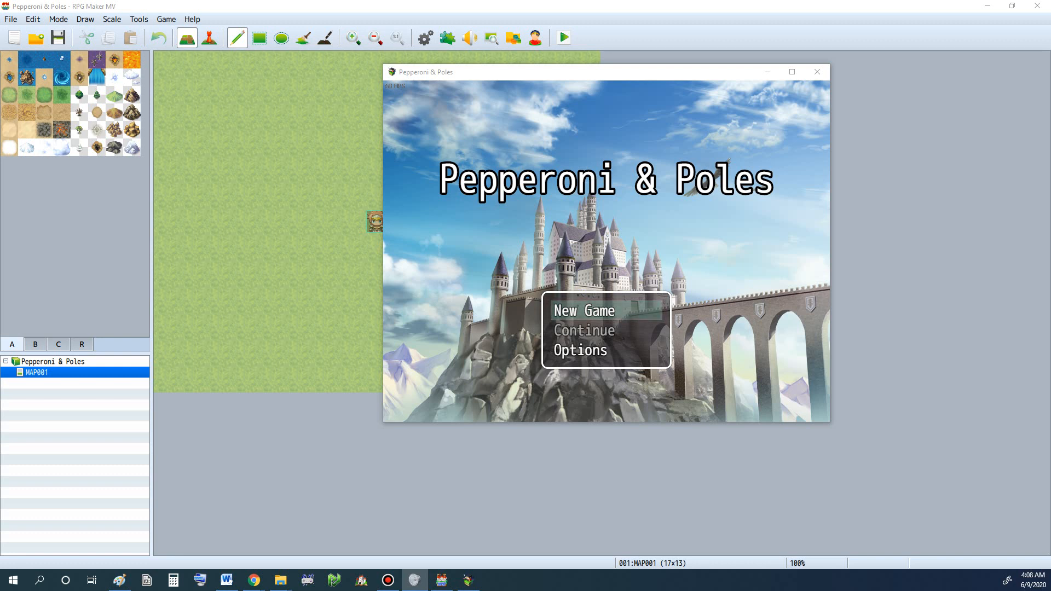
{"action": "key", "text": "alt+Tab"}
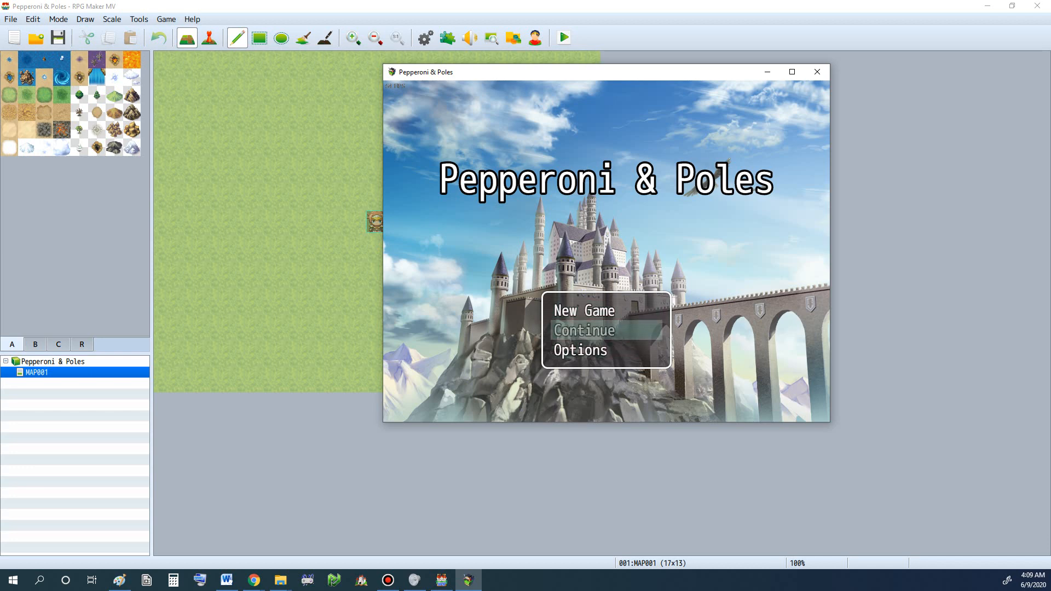
{"action": "key", "text": "Return"}
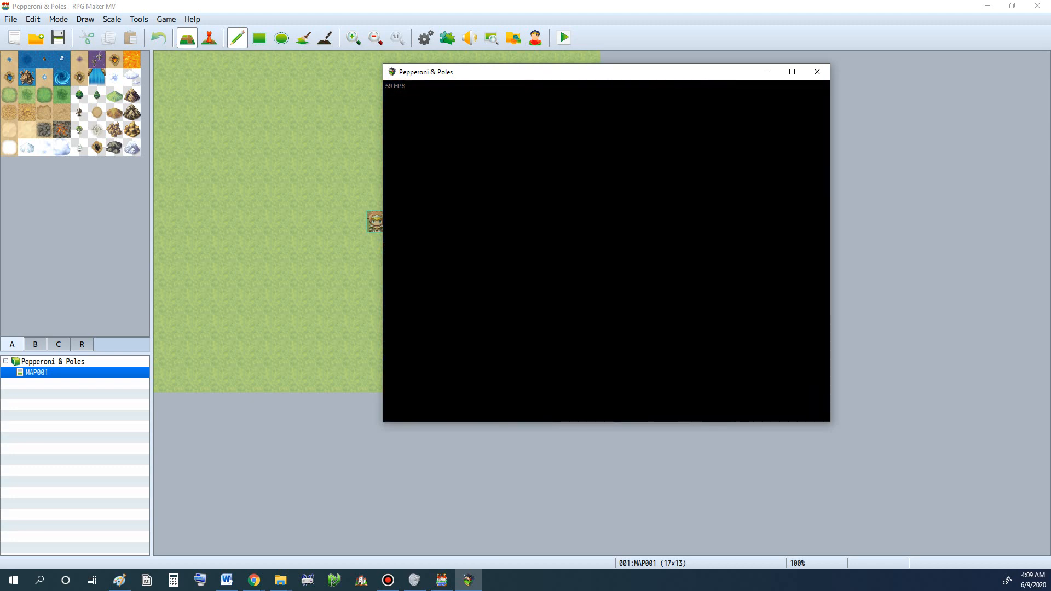
Step: Walk the party around the grass map in all four directions to test movement, and close the playtest window
{"action": "key", "text": "Right"}
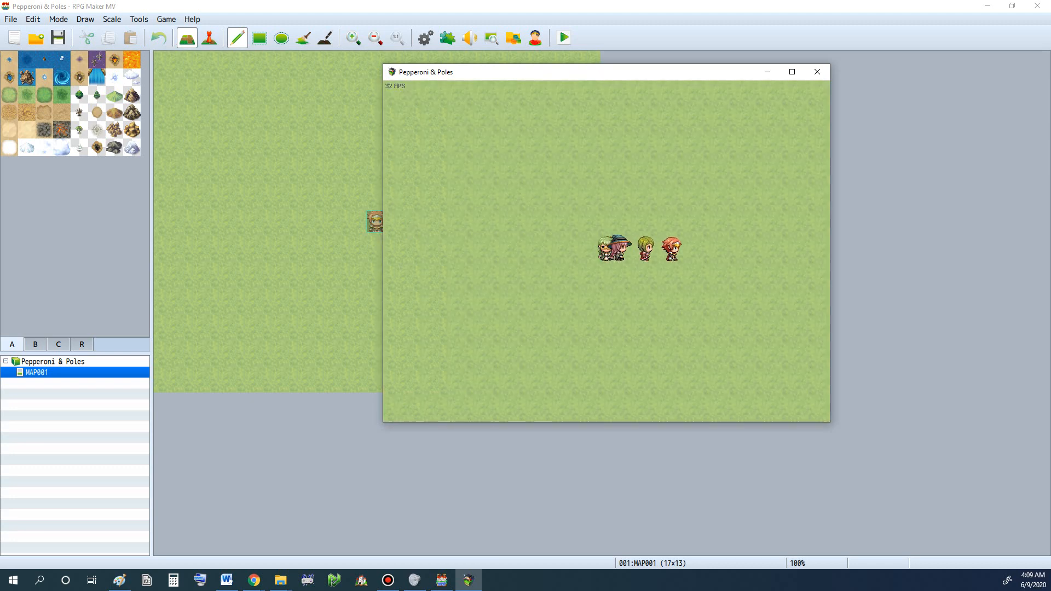
{"action": "key", "text": "Up"}
{"action": "key", "text": "Left"}
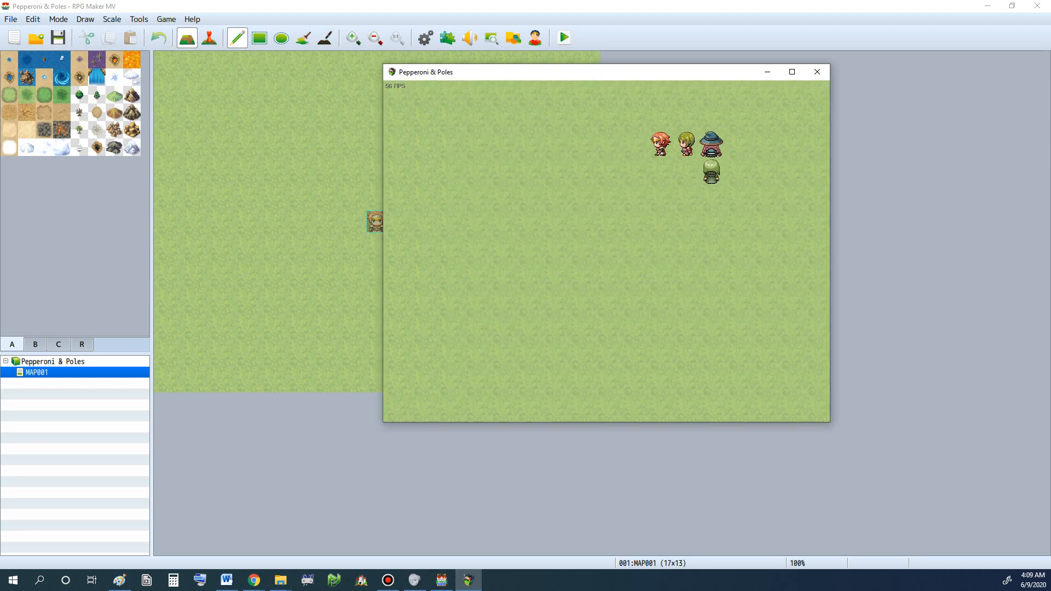
{"action": "key", "text": "Down"}
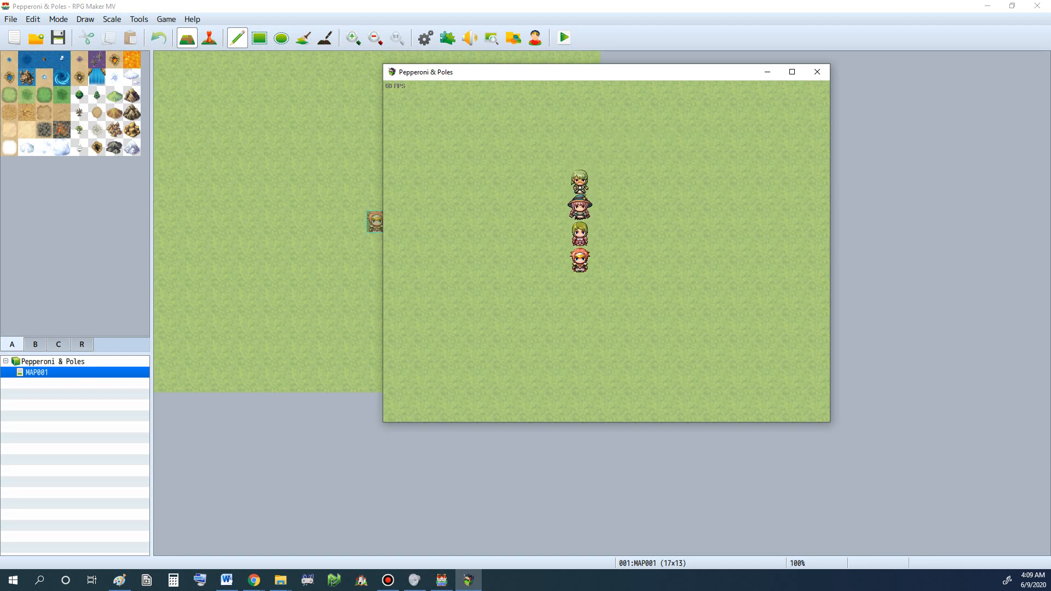
{"action": "key", "text": "Left"}
{"action": "key", "text": "Up"}
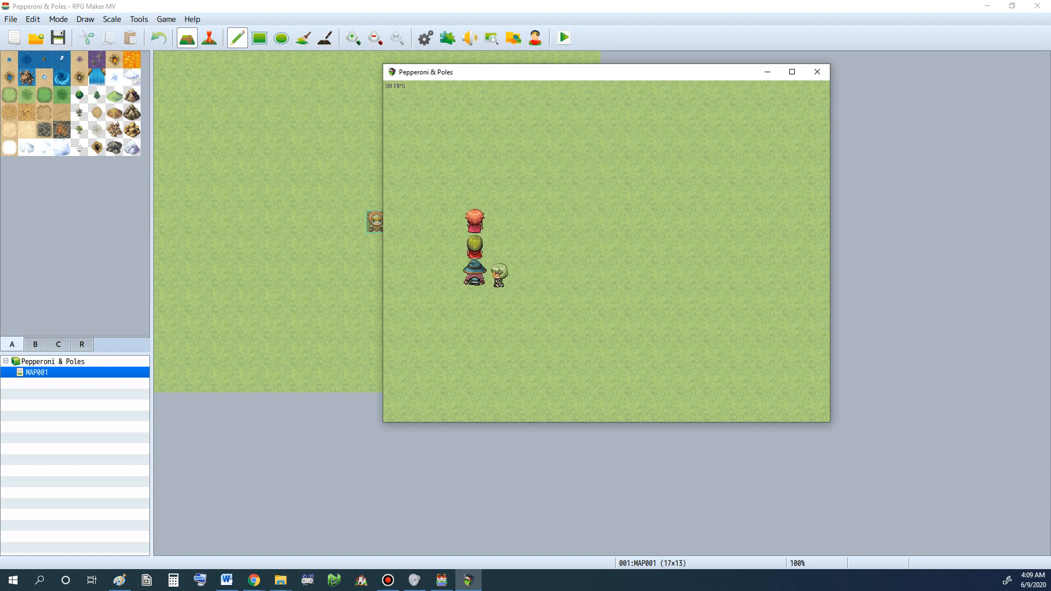
{"action": "key", "text": "Right"}
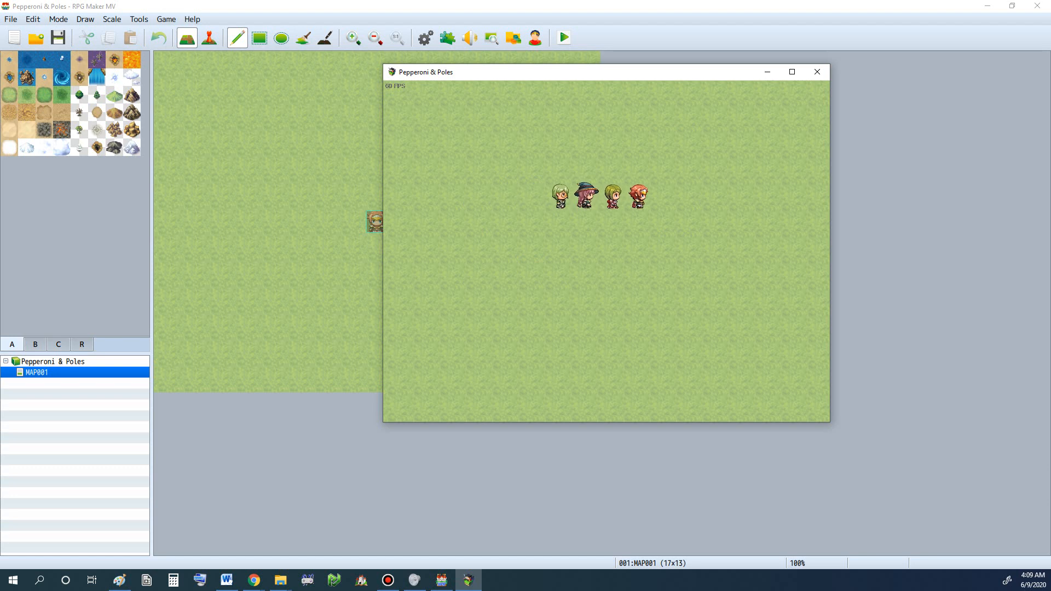
{"action": "key", "text": "Down"}
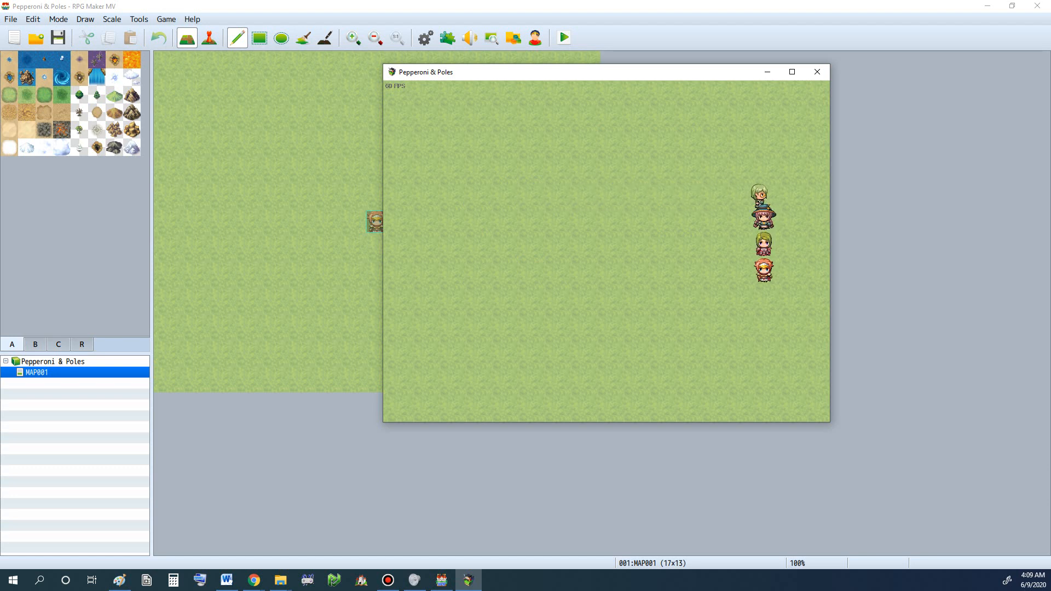
{"action": "key", "text": "Left"}
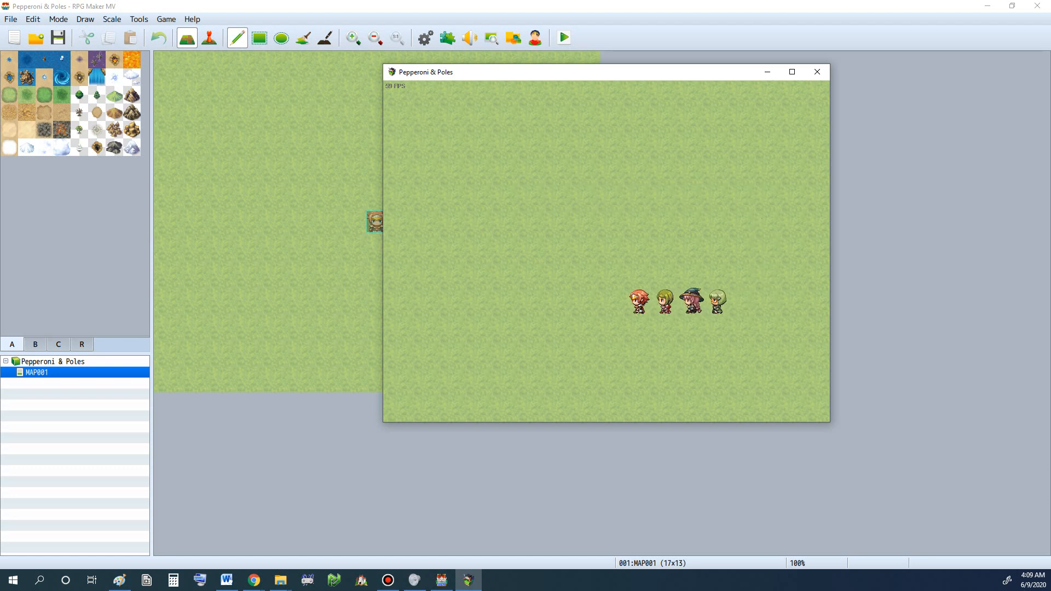
{"action": "key", "text": "Up"}
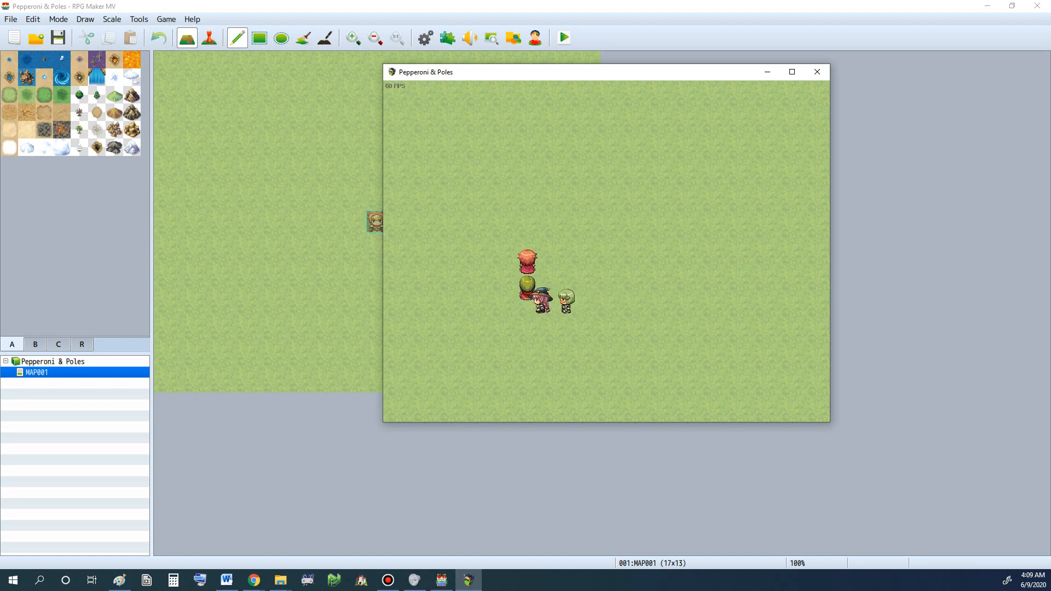
{"action": "key", "text": "Down"}
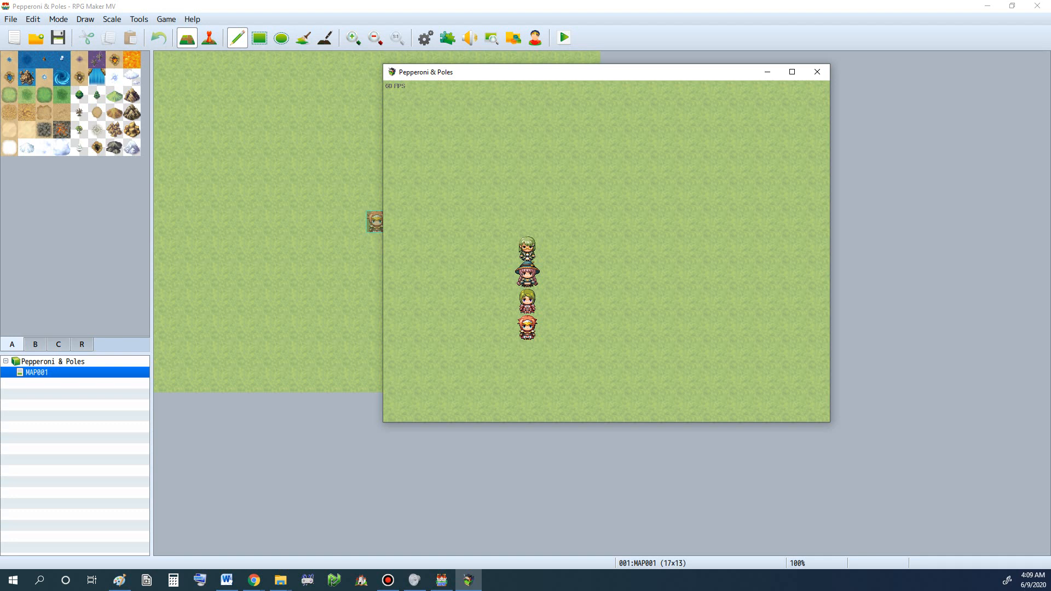
{"action": "key", "text": "Up"}
{"action": "key", "text": "Up"}
{"action": "key", "text": "Right"}
{"action": "key", "text": "Right"}
{"action": "key", "text": "Right"}
{"action": "key", "text": "Right"}
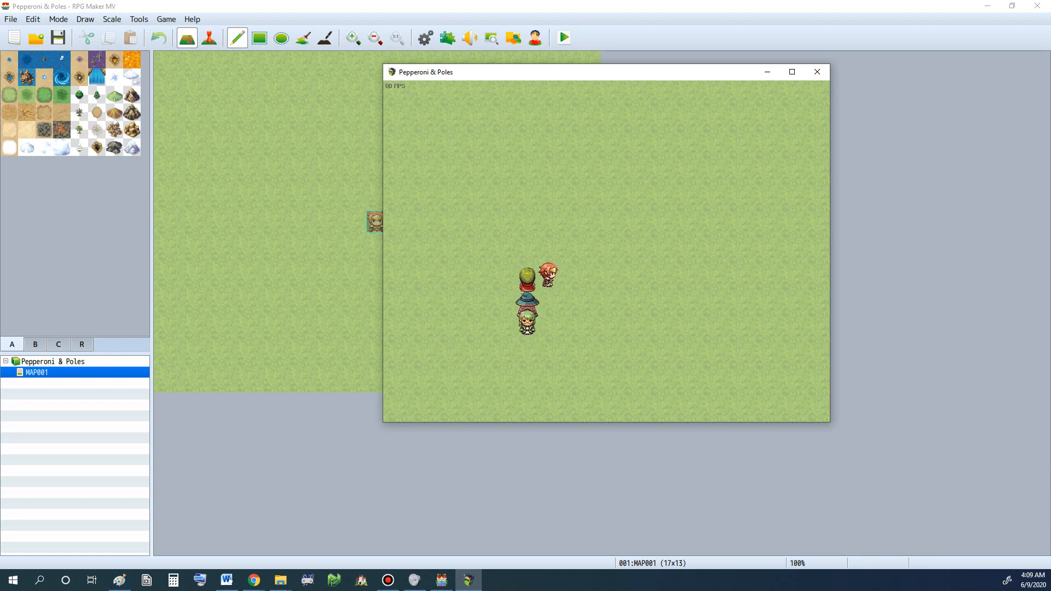
{"action": "key", "text": "Up"}
{"action": "key", "text": "Up"}
{"action": "key", "text": "Up"}
{"action": "key", "text": "Left"}
{"action": "key", "text": "Left"}
{"action": "key", "text": "Left"}
{"action": "key", "text": "Left"}
{"action": "key", "text": "Left"}
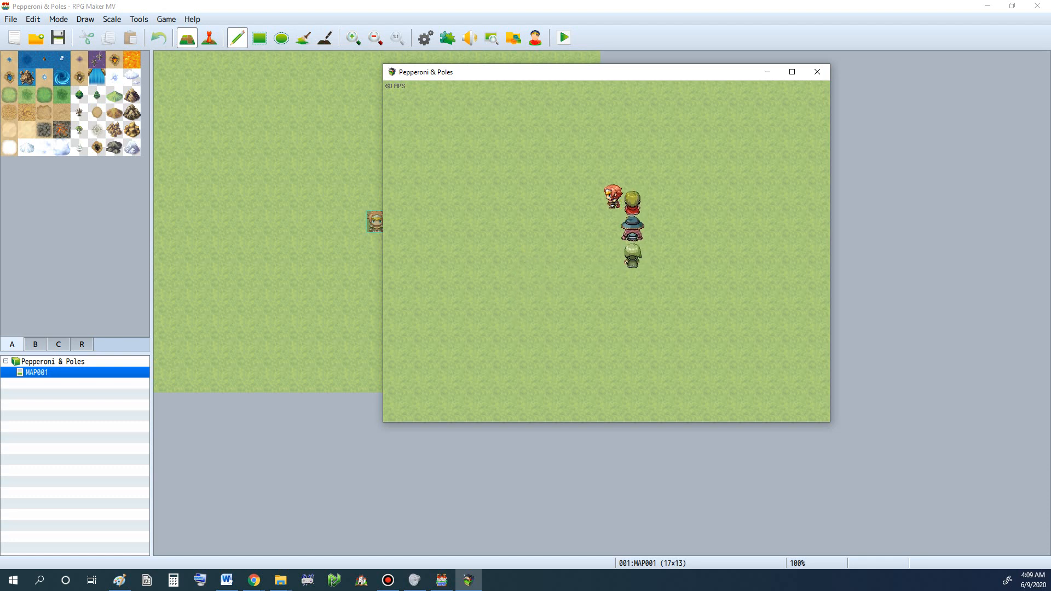
{"action": "key", "text": "Down"}
{"action": "key", "text": "Down"}
{"action": "key", "text": "Down"}
{"action": "key", "text": "Down"}
{"action": "key", "text": "Down"}
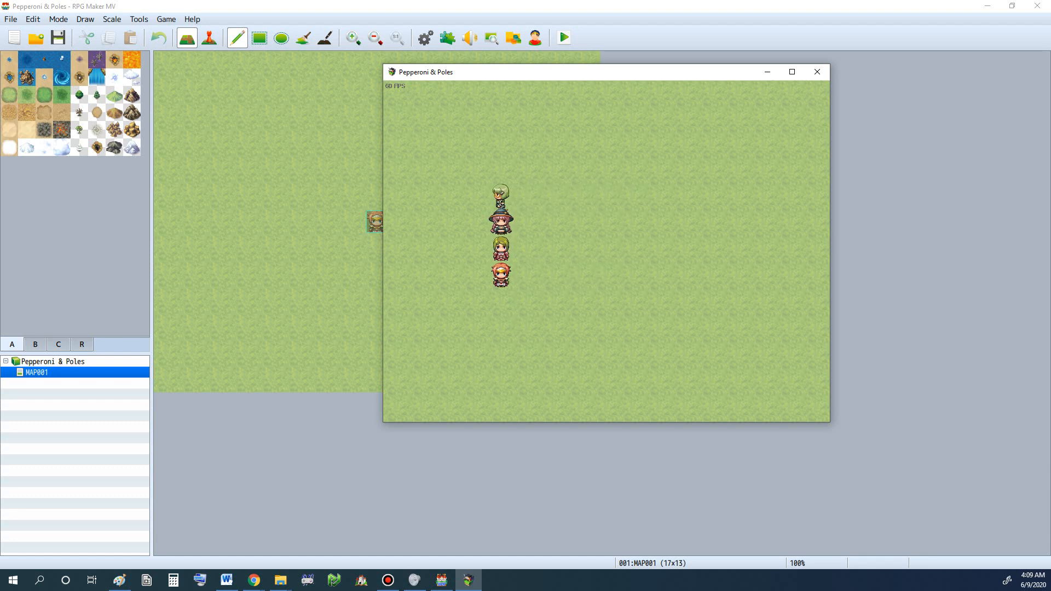
{"action": "key", "text": "Right"}
{"action": "key", "text": "Right"}
{"action": "key", "text": "Right"}
{"action": "key", "text": "Right"}
{"action": "key", "text": "Right"}
{"action": "key", "text": "Right"}
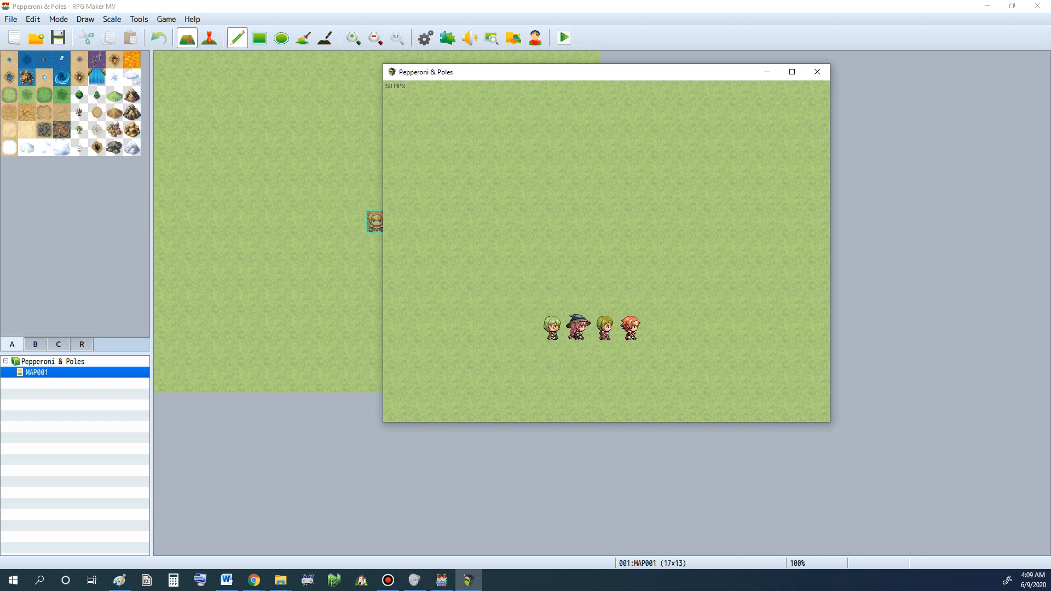
{"action": "key", "text": "Left"}
{"action": "key", "text": "Left"}
{"action": "key", "text": "Left"}
{"action": "key", "text": "Left"}
{"action": "key", "text": "Left"}
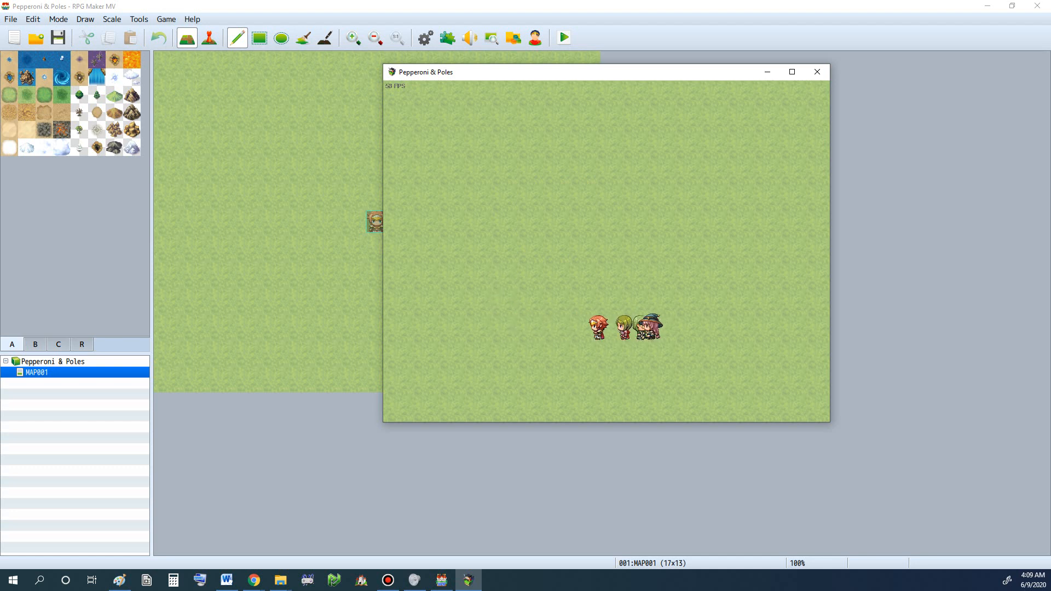
{"action": "key", "text": "Up"}
{"action": "key", "text": "Up"}
{"action": "key", "text": "Up"}
{"action": "key", "text": "Up"}
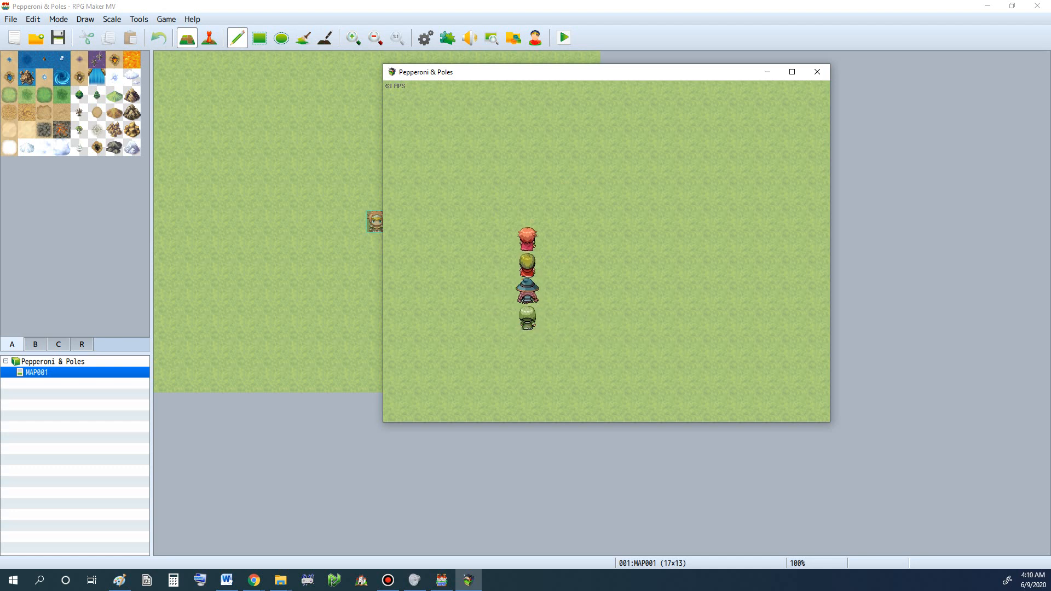
{"action": "key", "text": "Right"}
{"action": "key", "text": "Right"}
{"action": "key", "text": "Right"}
{"action": "key", "text": "Right"}
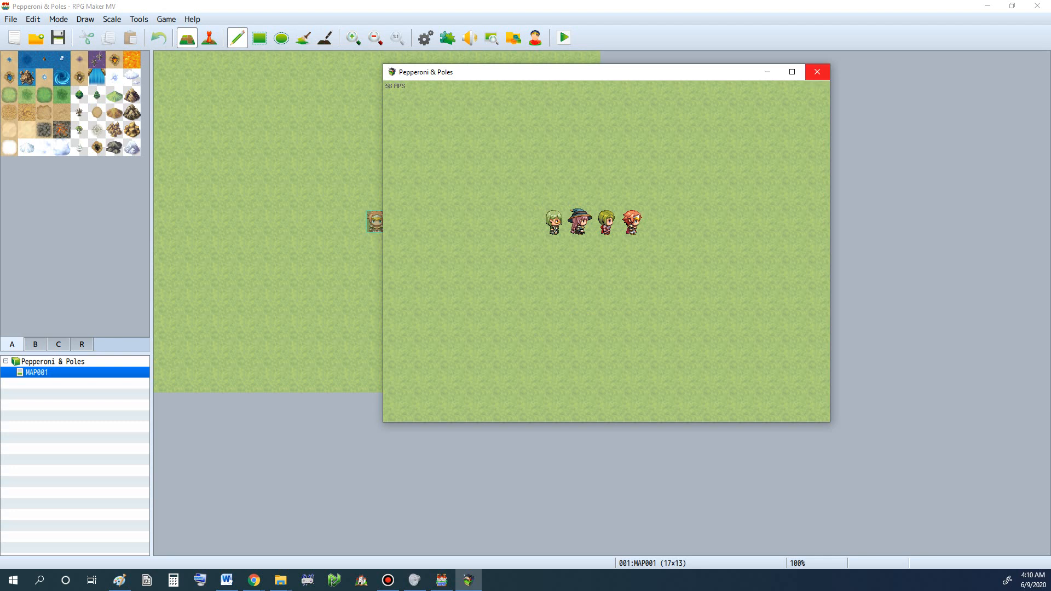
{"action": "left_click", "coordinate": [816, 72]}
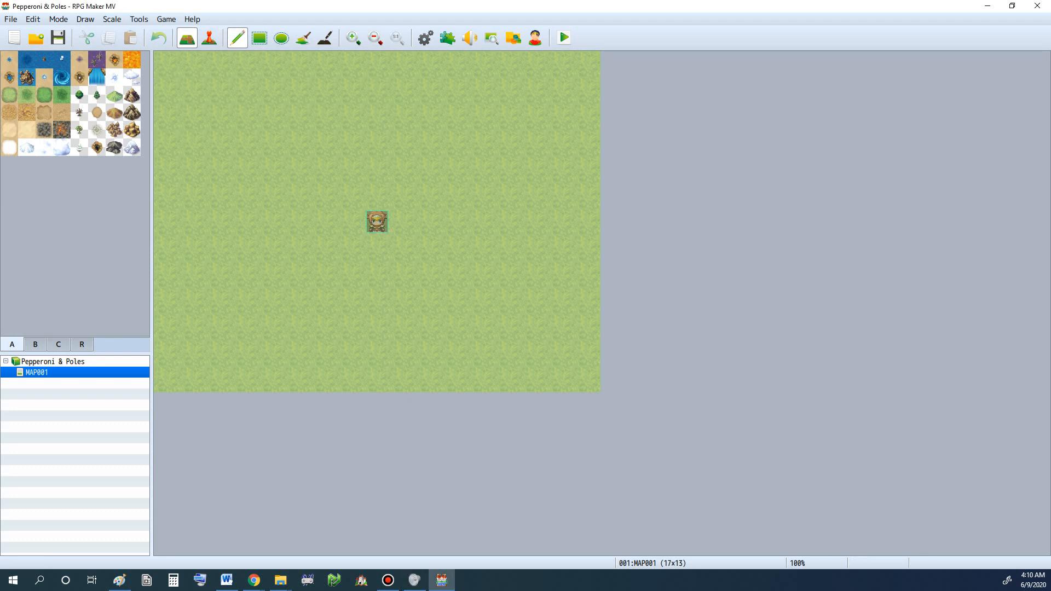
Step: View the System settings in the database and inspect the boat's starting location choices on MAP001 without setting one
{"action": "left_click", "coordinate": [139, 19]}
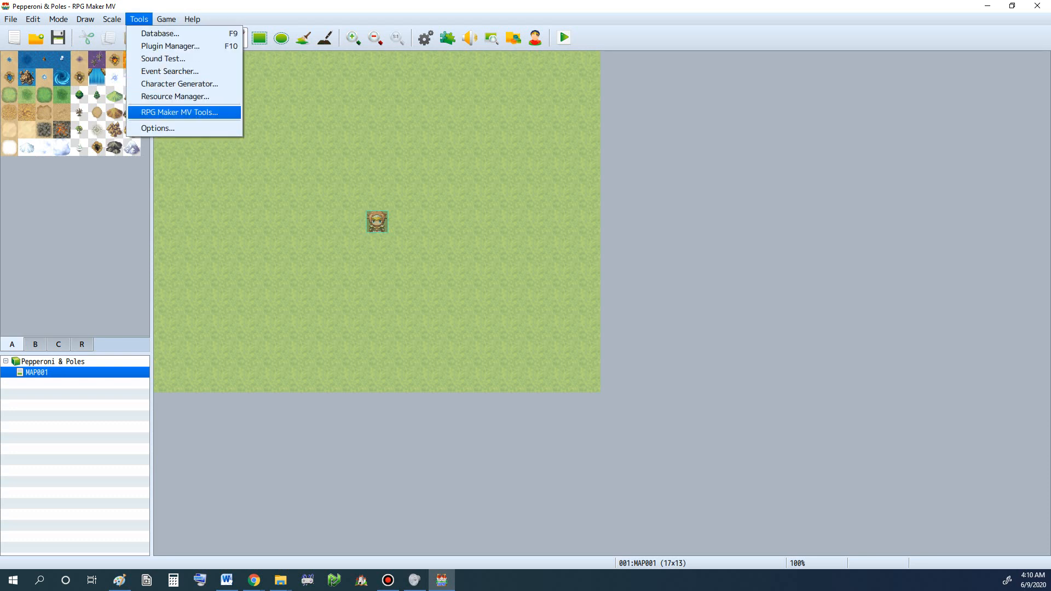
{"action": "key", "text": "Return"}
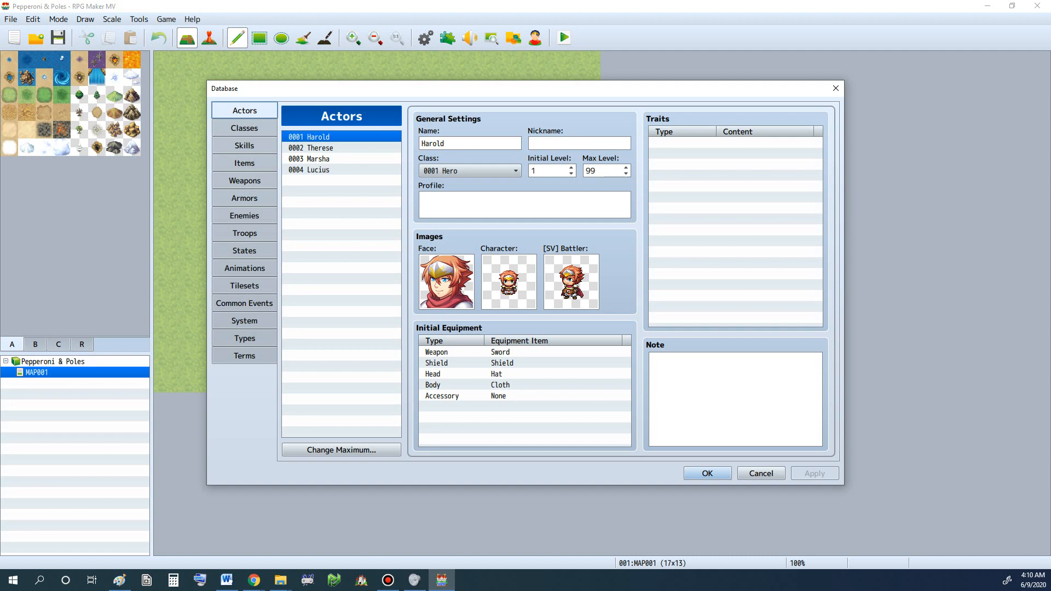
{"action": "left_click", "coordinate": [244, 321]}
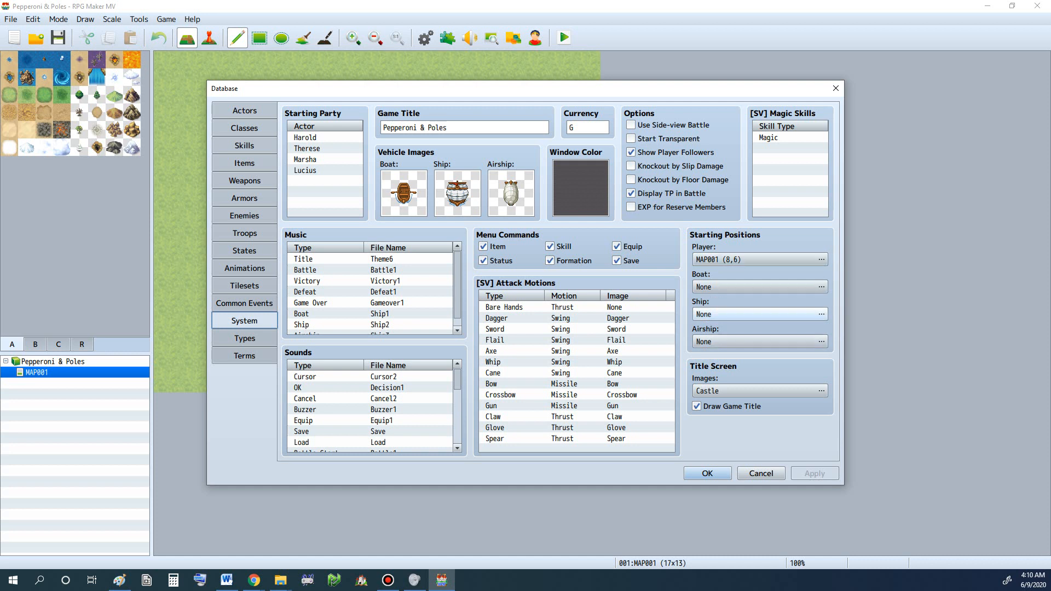
{"action": "left_click", "coordinate": [759, 287]}
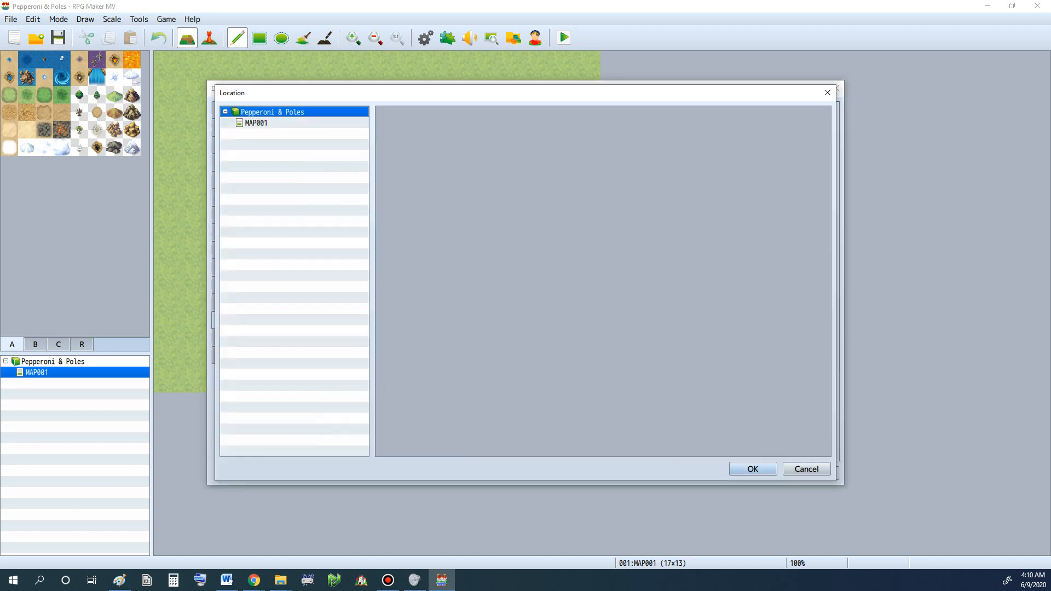
{"action": "left_click", "coordinate": [256, 123]}
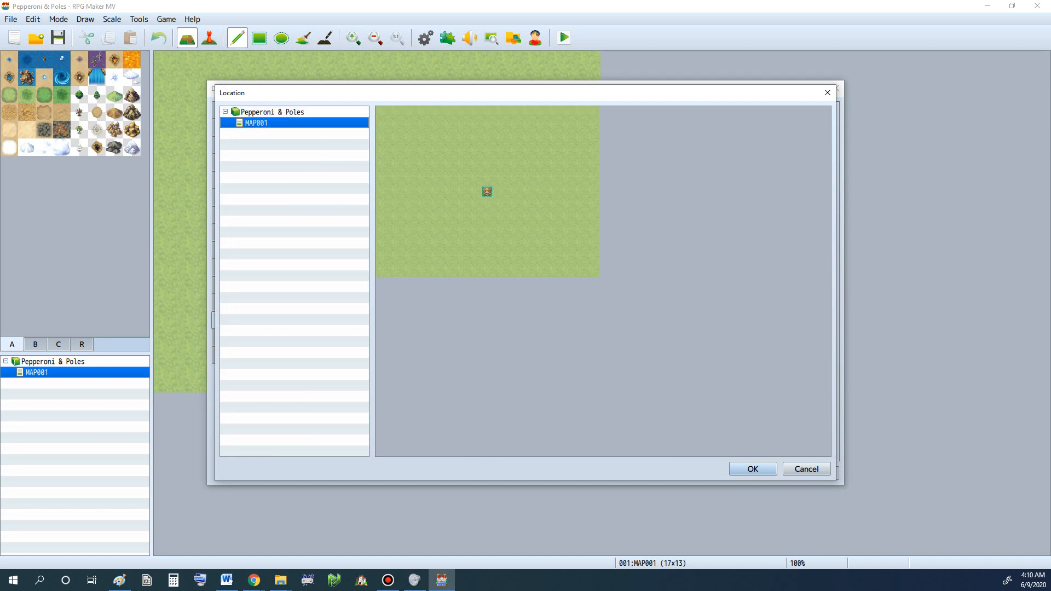
{"action": "left_click", "coordinate": [272, 112]}
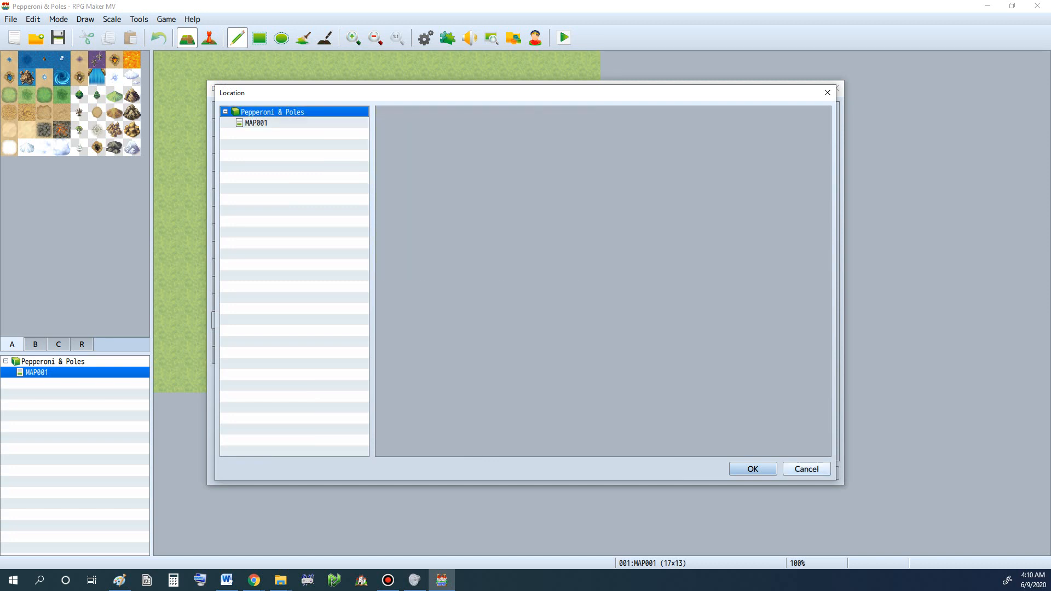
{"action": "left_click", "coordinate": [807, 469]}
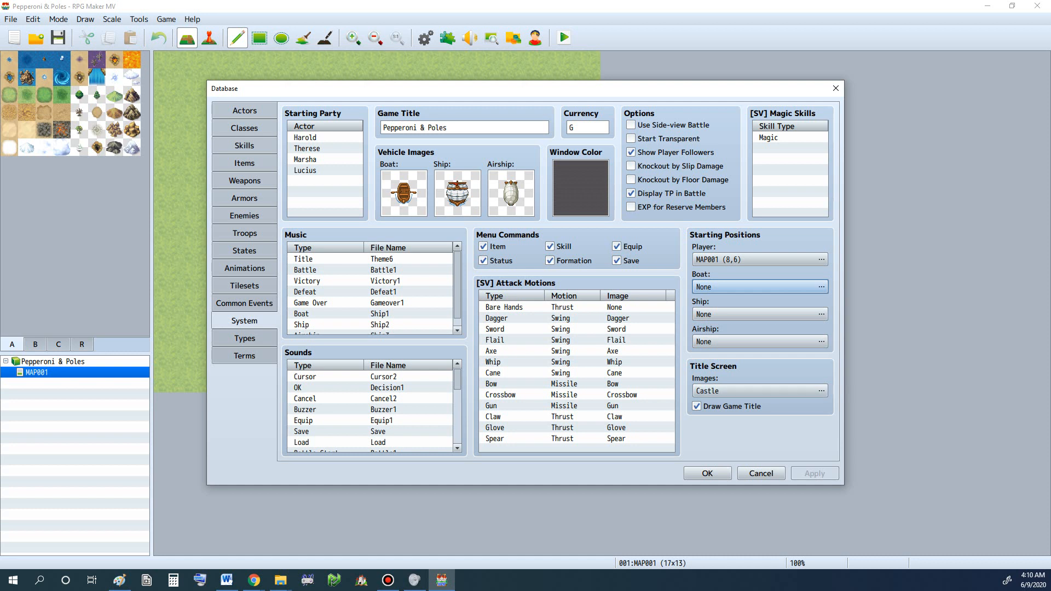
Step: Check the Draw Game Title option and the title screen image choices, and close the database discarding the changes
{"action": "left_click", "coordinate": [697, 406]}
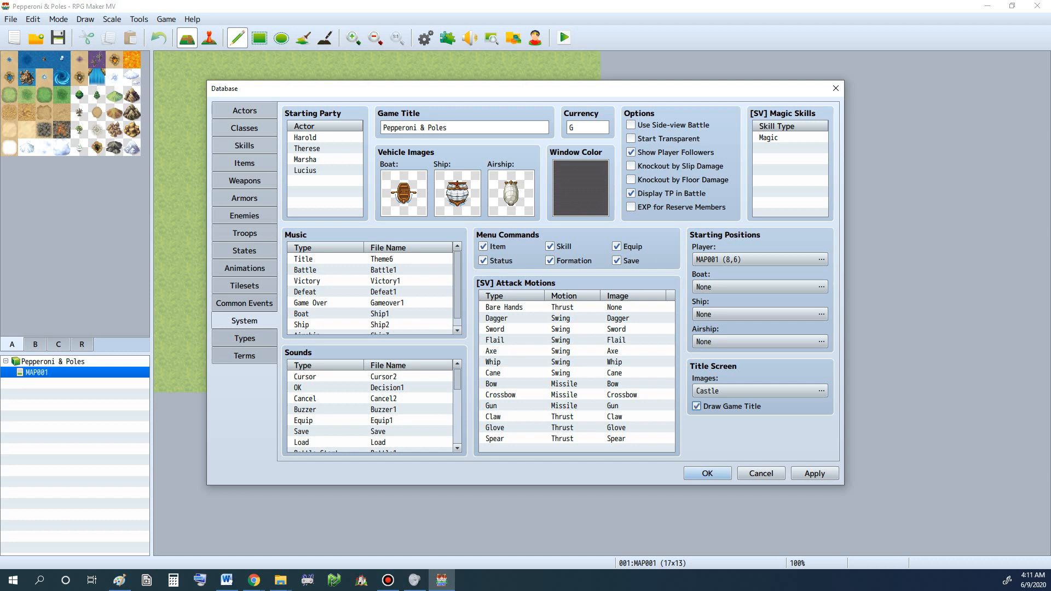
{"action": "left_click", "coordinate": [821, 391]}
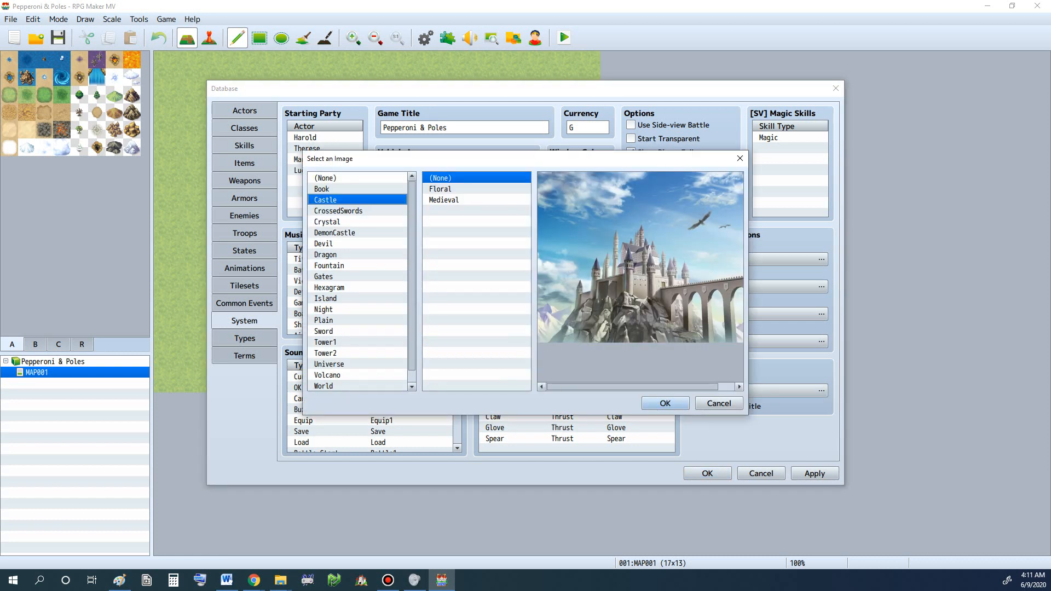
{"action": "left_click", "coordinate": [719, 403]}
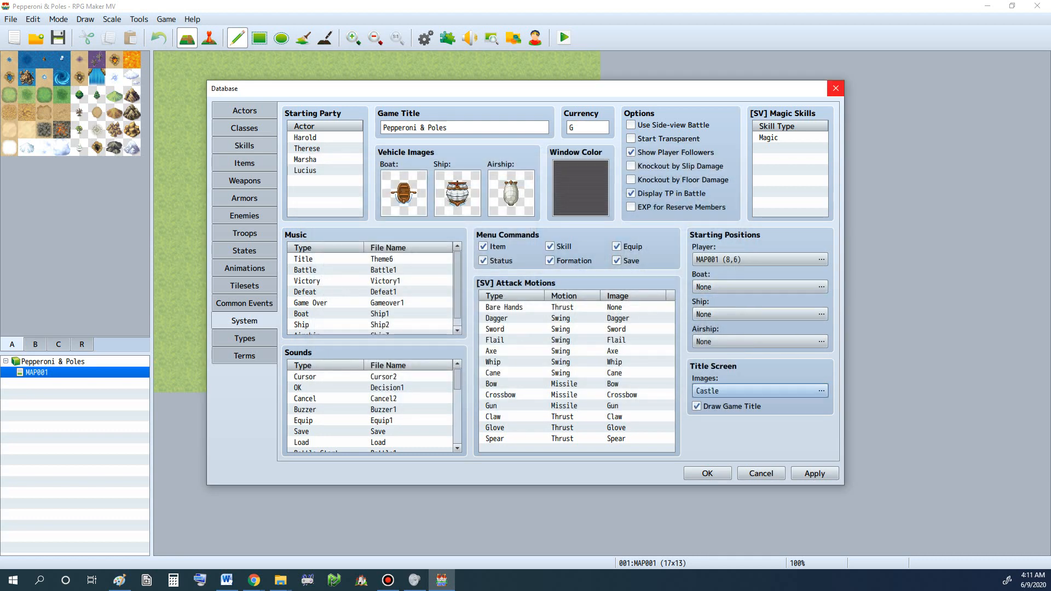
{"action": "left_click", "coordinate": [836, 88]}
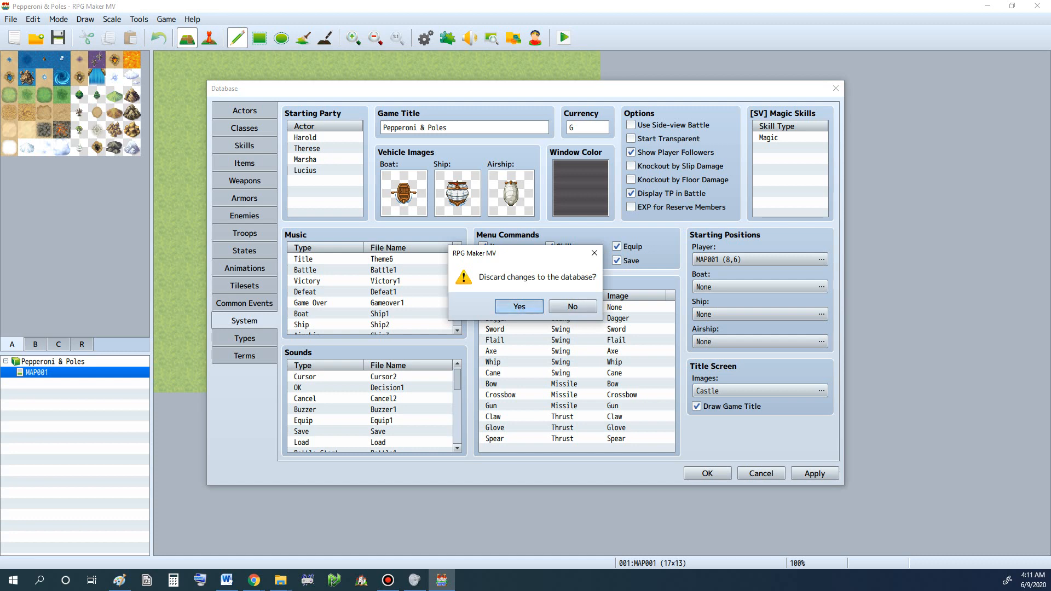
{"action": "key", "text": "Return"}
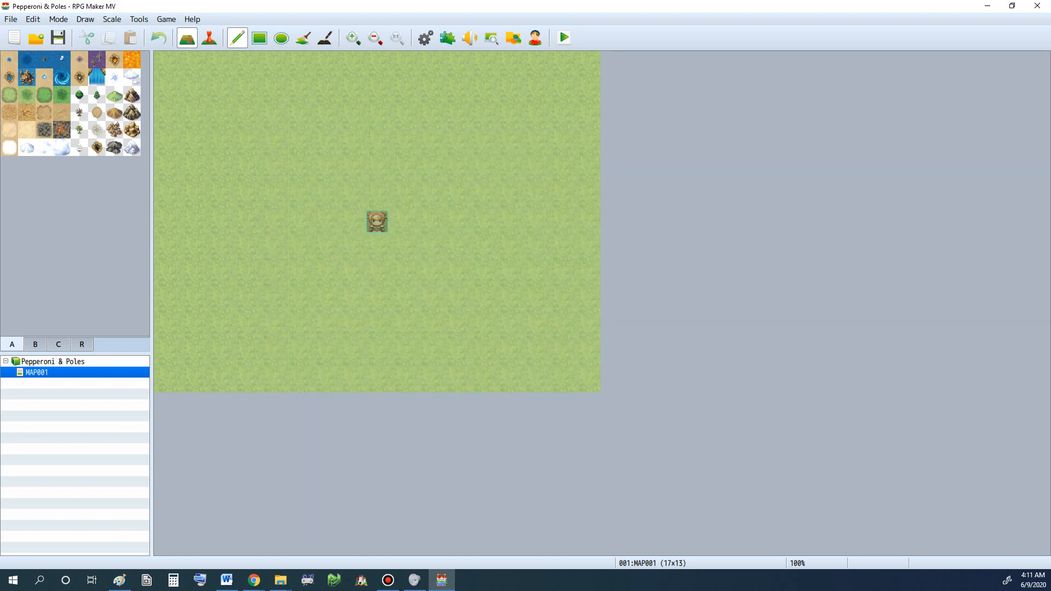
Step: Open the Resource Manager and look through the image folders, including characters, battlebacks1, enemies, parallaxes and titles1
{"action": "left_click", "coordinate": [139, 19]}
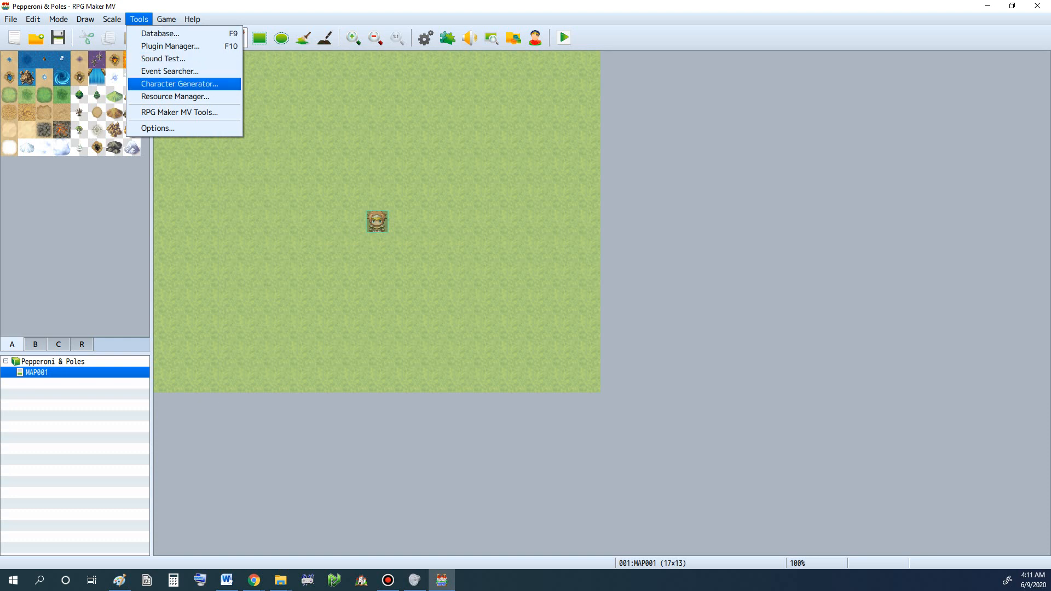
{"action": "key", "text": "Return"}
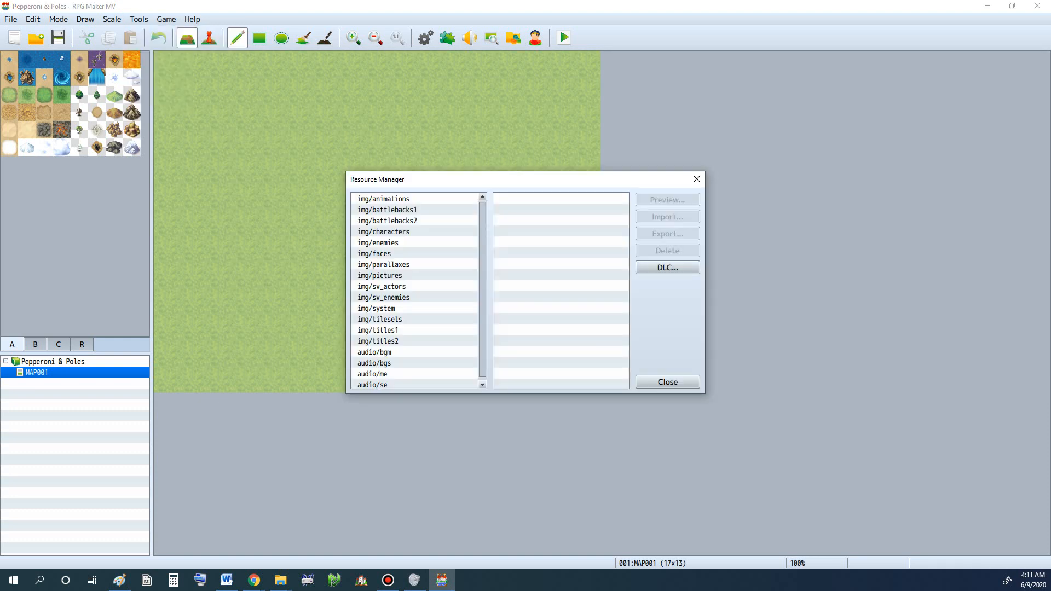
{"action": "left_click", "coordinate": [384, 232]}
{"action": "left_click", "coordinate": [388, 209]}
{"action": "left_click", "coordinate": [378, 243]}
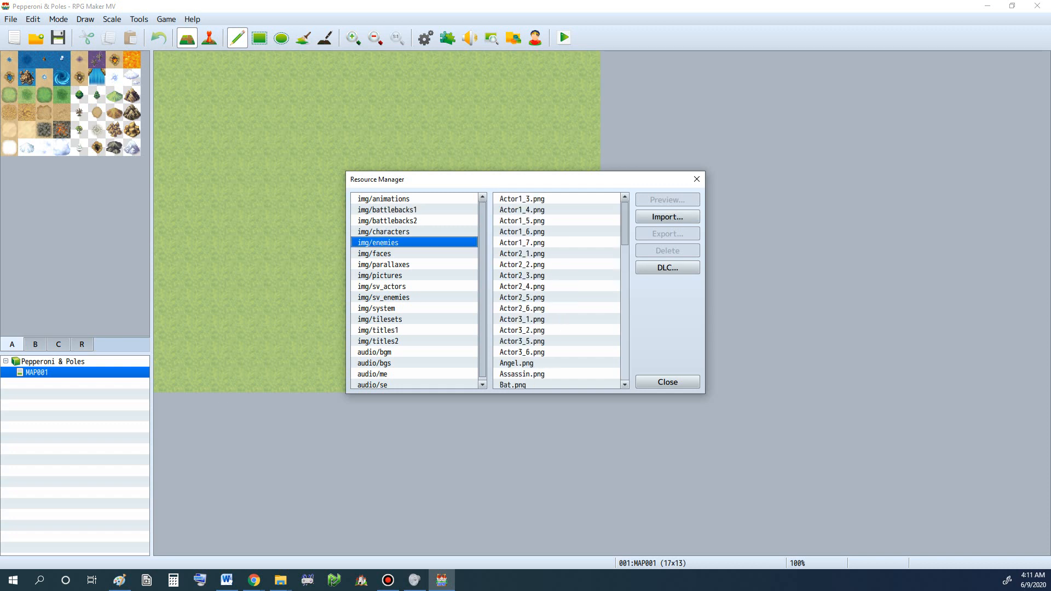
{"action": "left_click", "coordinate": [387, 209]}
{"action": "left_click", "coordinate": [384, 264]}
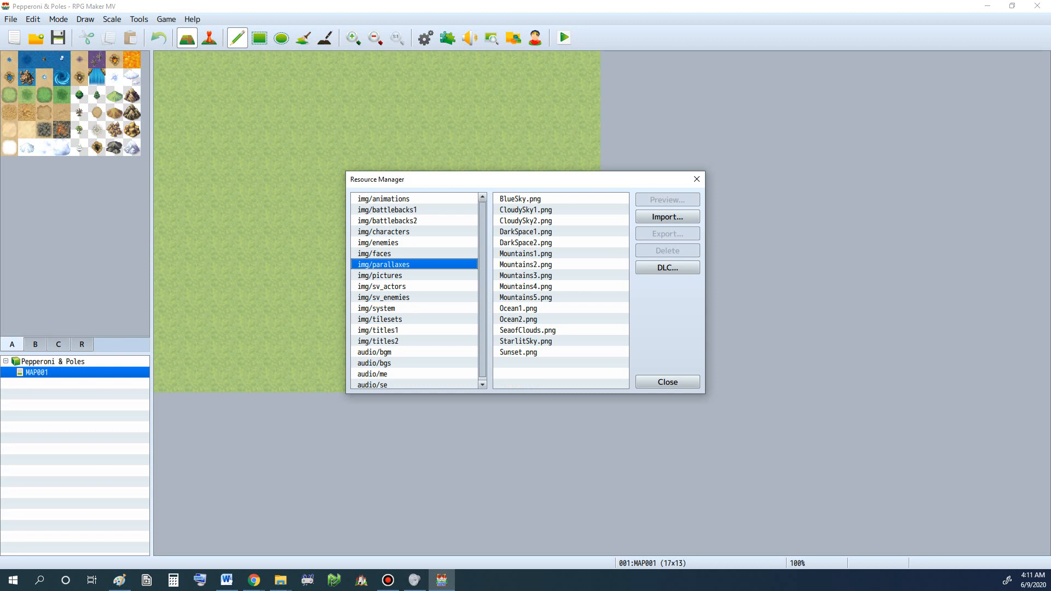
{"action": "left_click", "coordinate": [378, 330]}
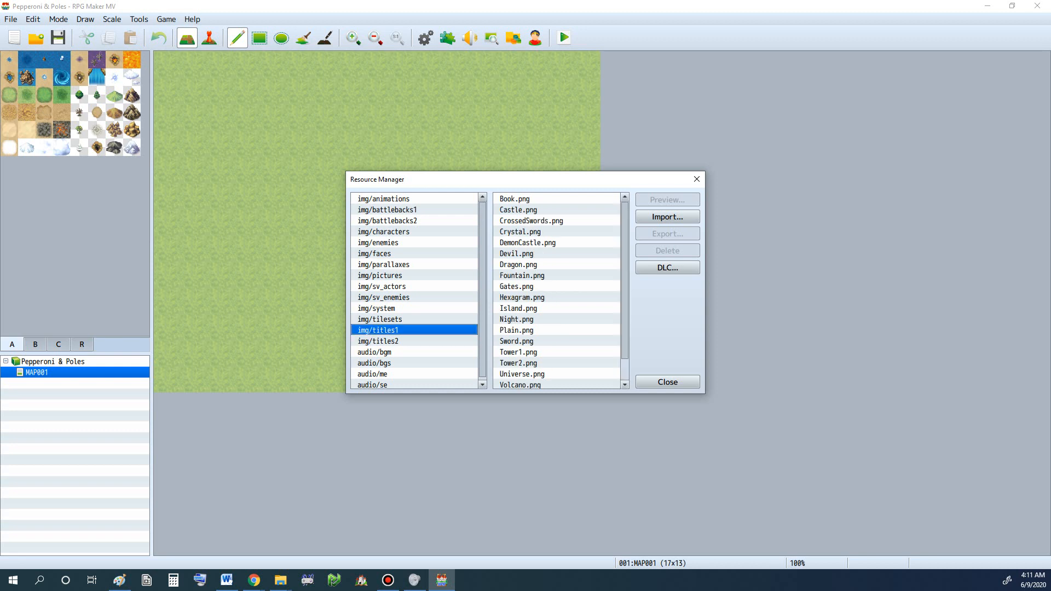
Step: Preview the Floral.png and Medieval.png title frames in img/titles2 and close each preview
{"action": "left_click", "coordinate": [378, 341]}
{"action": "left_click", "coordinate": [518, 198]}
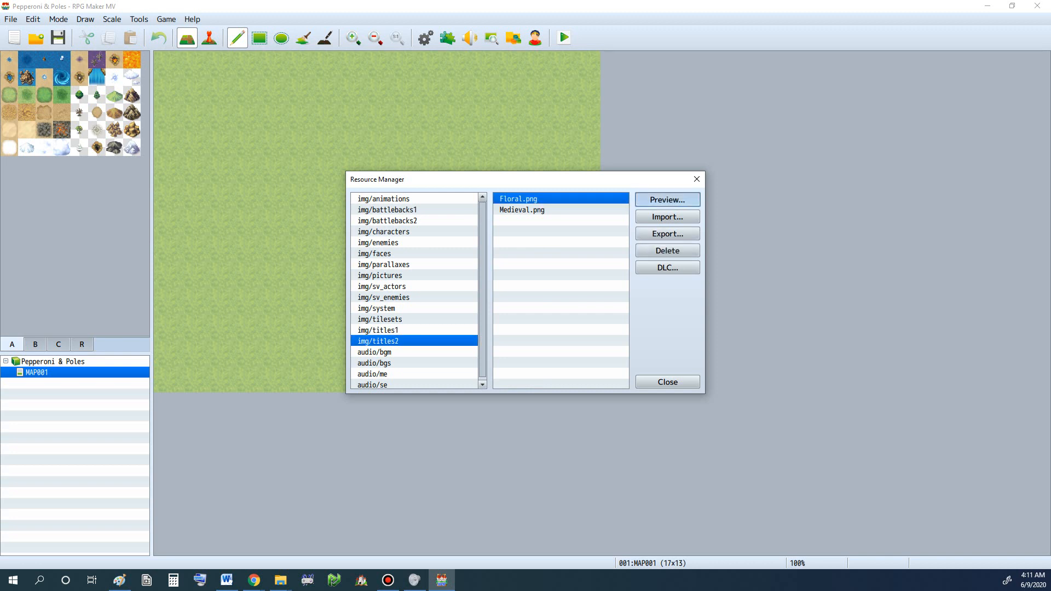
{"action": "left_click", "coordinate": [668, 200]}
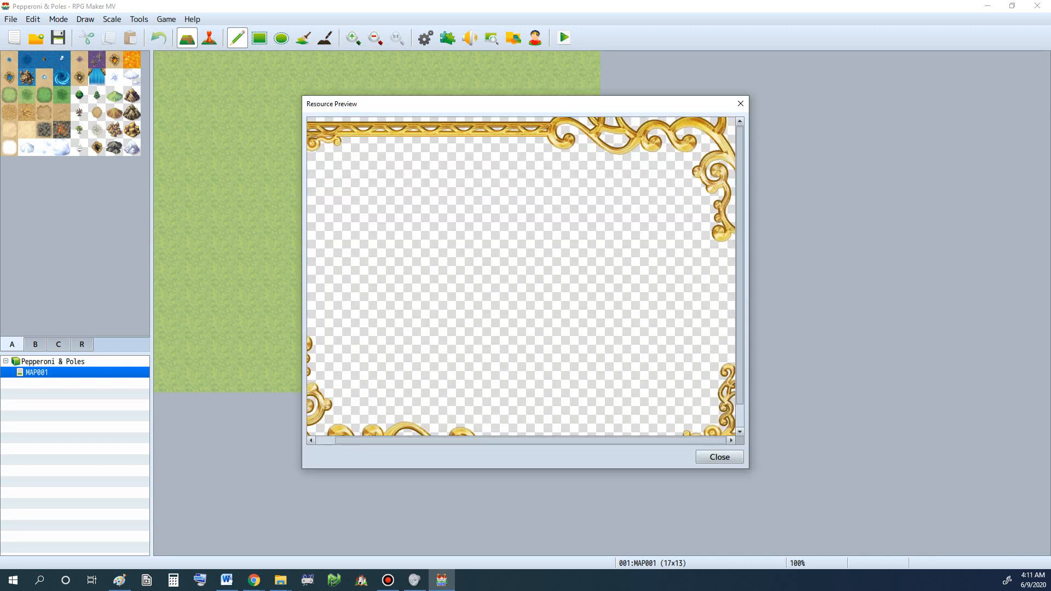
{"action": "left_click", "coordinate": [719, 457]}
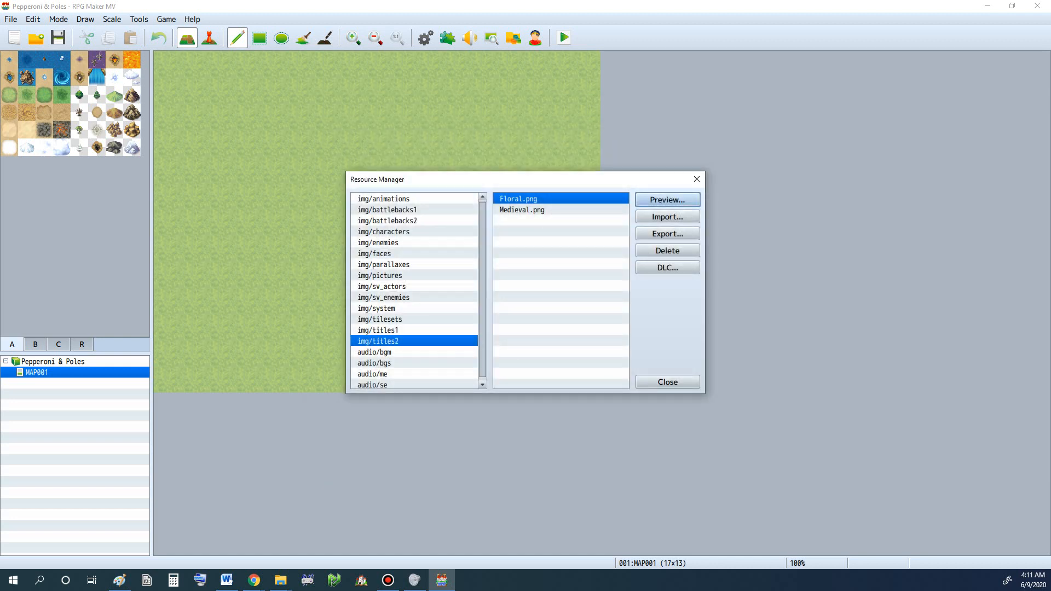
{"action": "left_click", "coordinate": [522, 210]}
{"action": "left_click", "coordinate": [667, 200]}
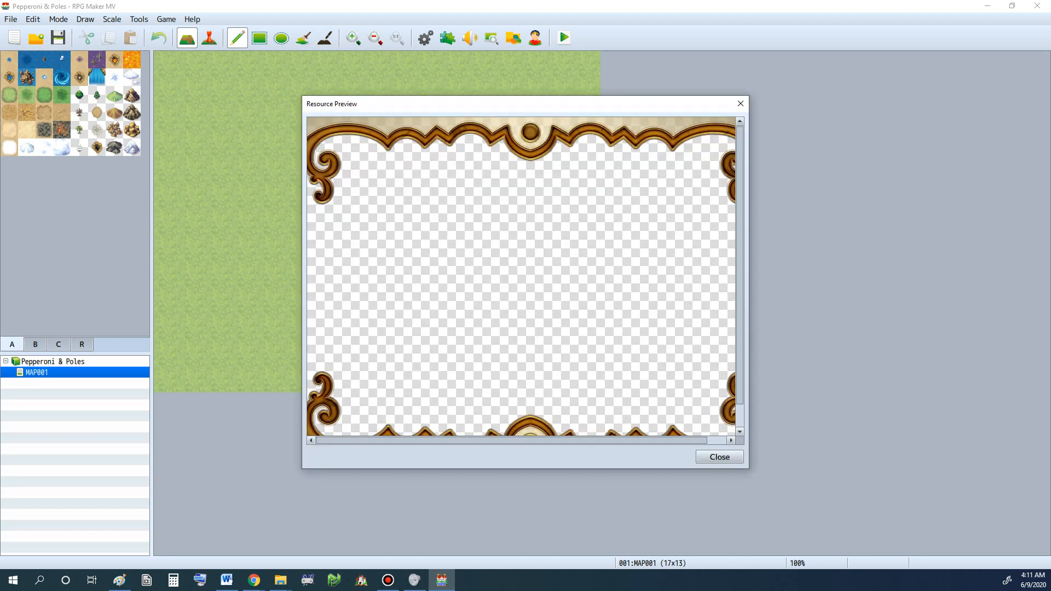
{"action": "left_click_drag", "start_coordinate": [679, 441], "coordinate": [700, 441]}
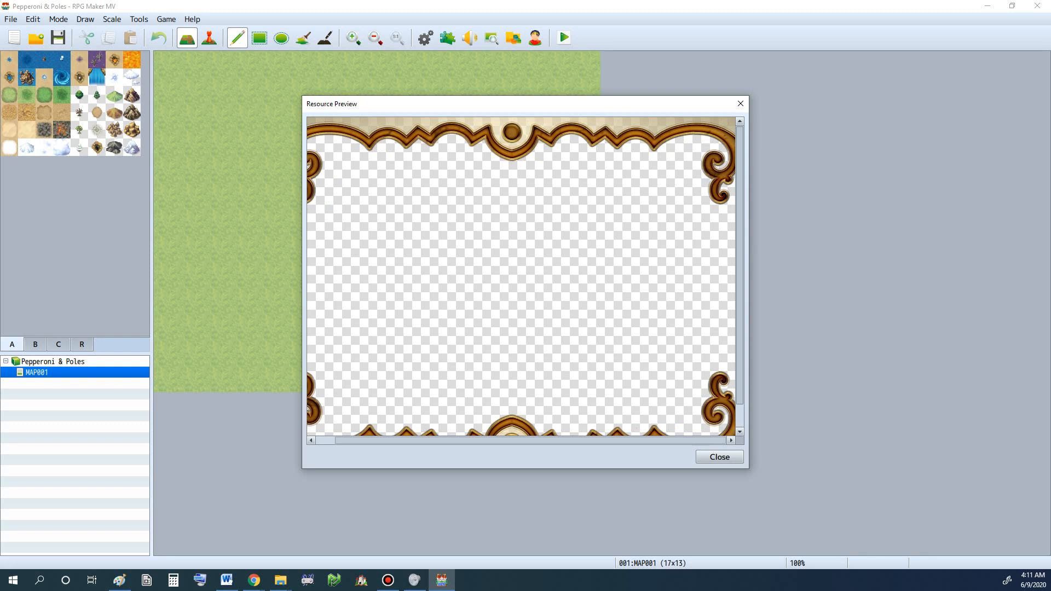
{"action": "left_click", "coordinate": [740, 103]}
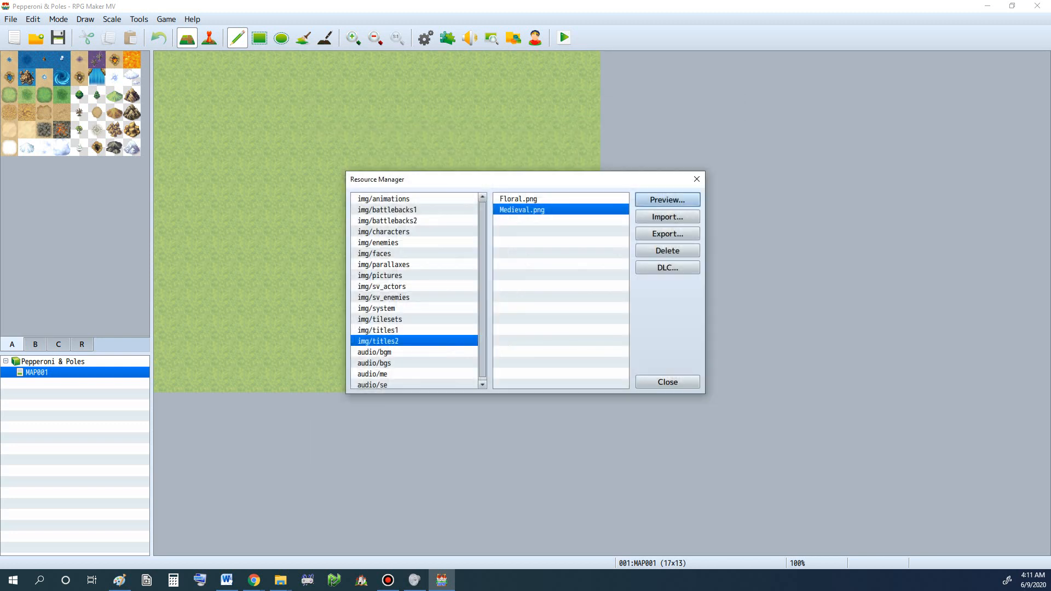
Step: Preview the Night.png title background in img/titles1 and close the preview
{"action": "left_click", "coordinate": [378, 330]}
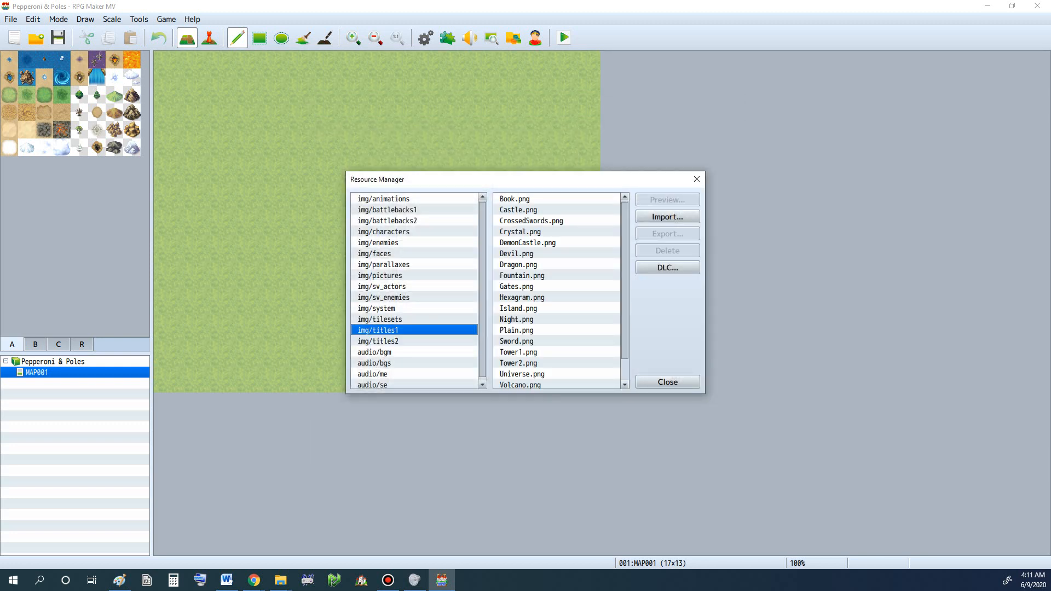
{"action": "left_click", "coordinate": [526, 309]}
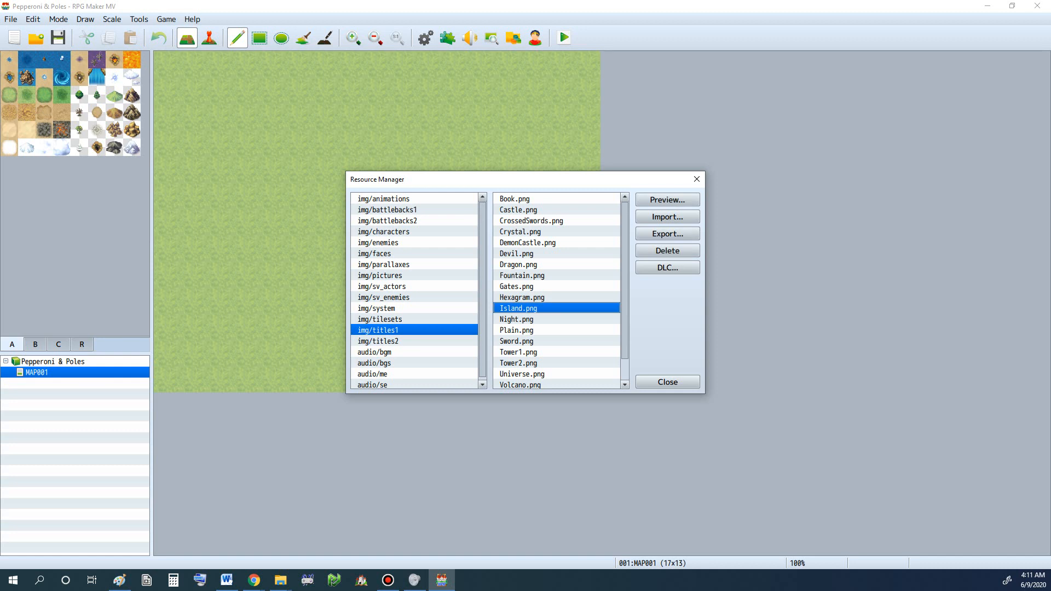
{"action": "left_click", "coordinate": [526, 287]}
{"action": "left_click", "coordinate": [525, 319]}
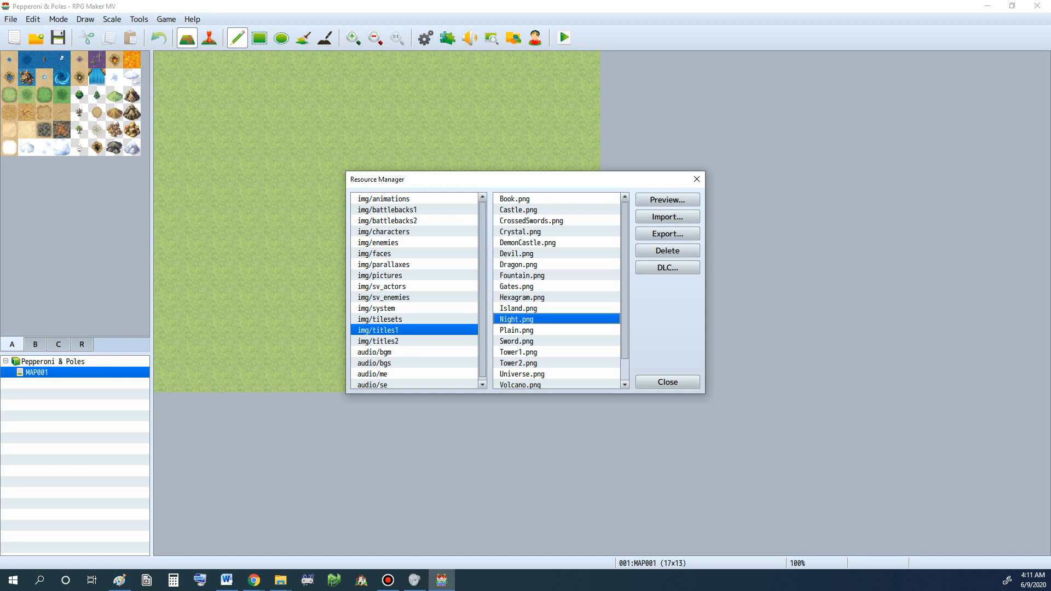
{"action": "left_click", "coordinate": [667, 200]}
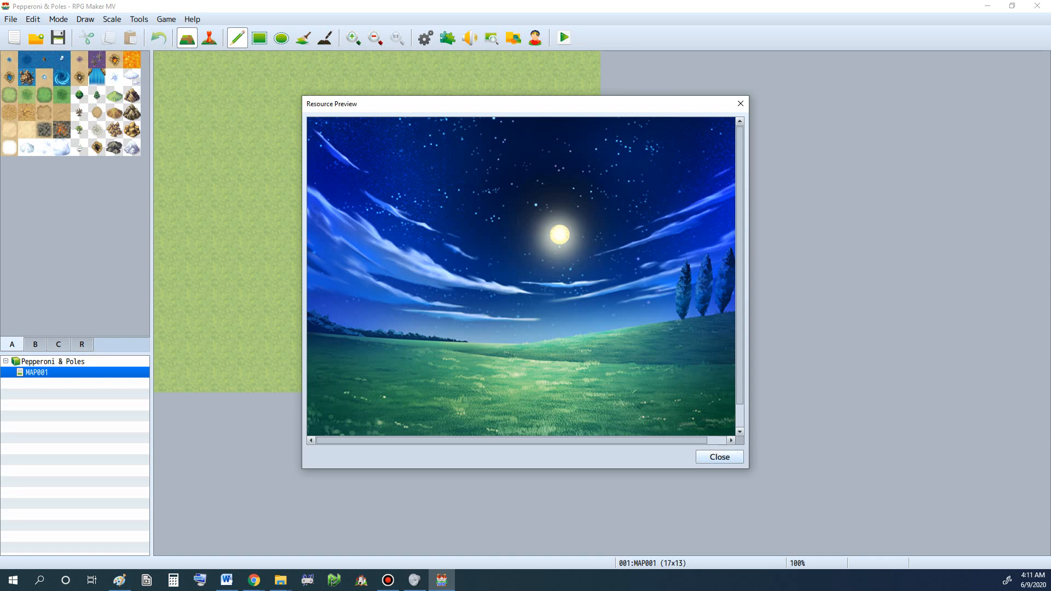
{"action": "left_click", "coordinate": [719, 457]}
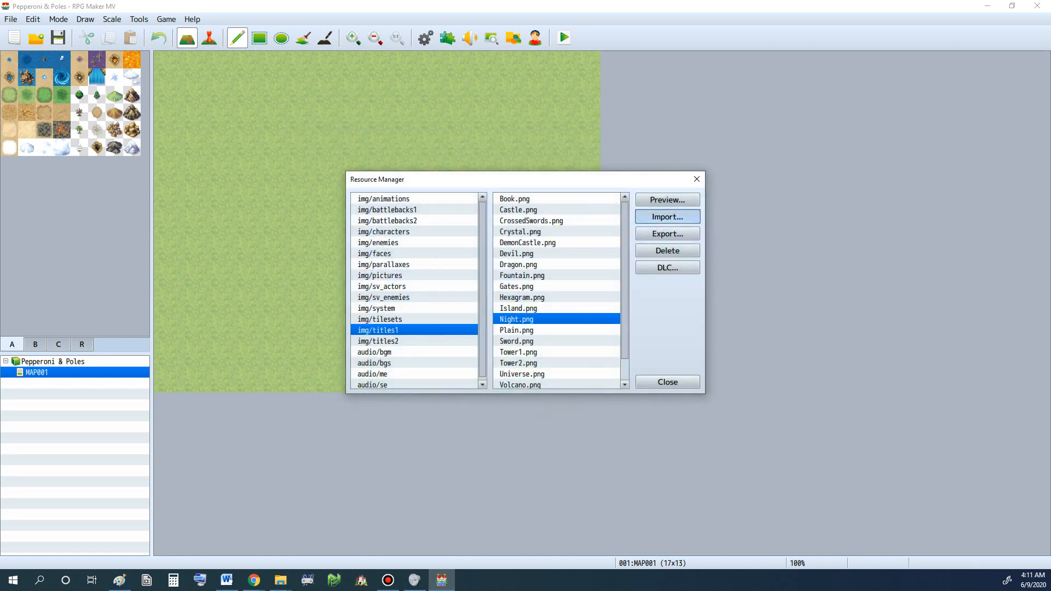
Step: Start importing a file into img/titles1, check the Custom folder under Documents > Games, and open the Demo folder
{"action": "left_click", "coordinate": [667, 217]}
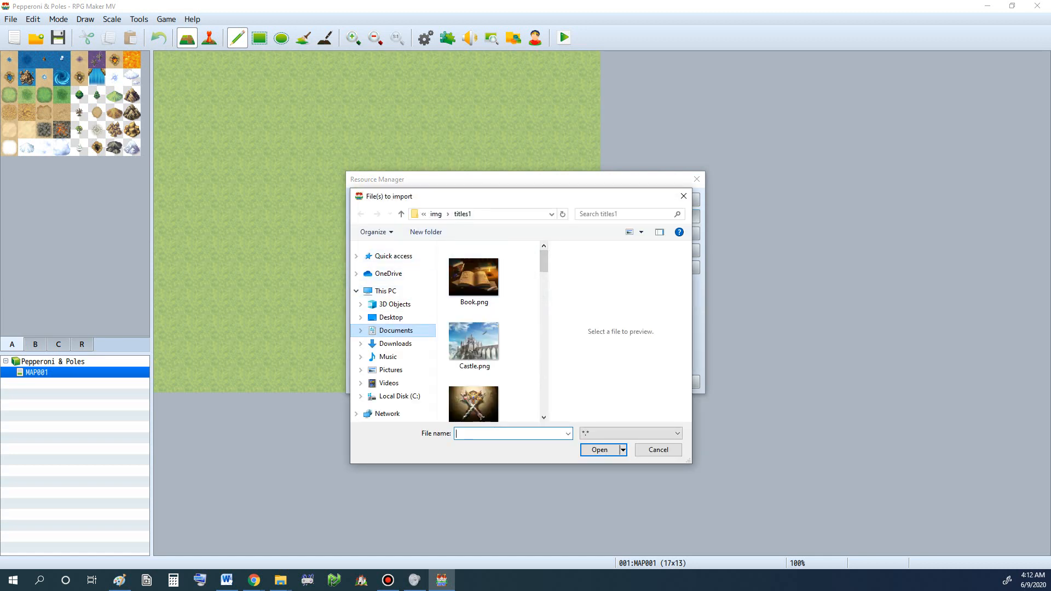
{"action": "left_click", "coordinate": [396, 330]}
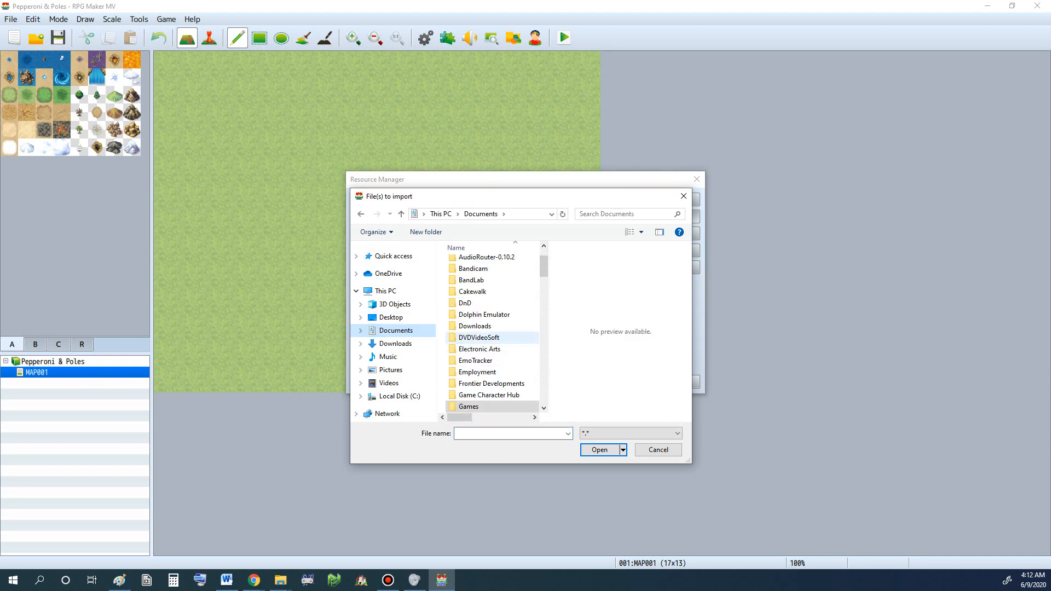
{"action": "double_click", "coordinate": [469, 337]}
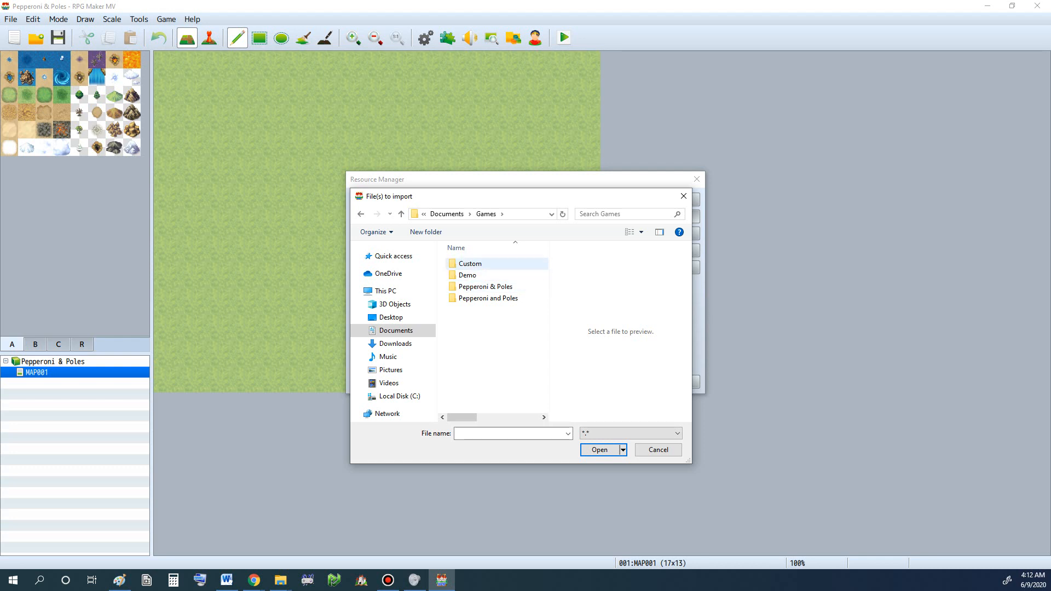
{"action": "double_click", "coordinate": [470, 263]}
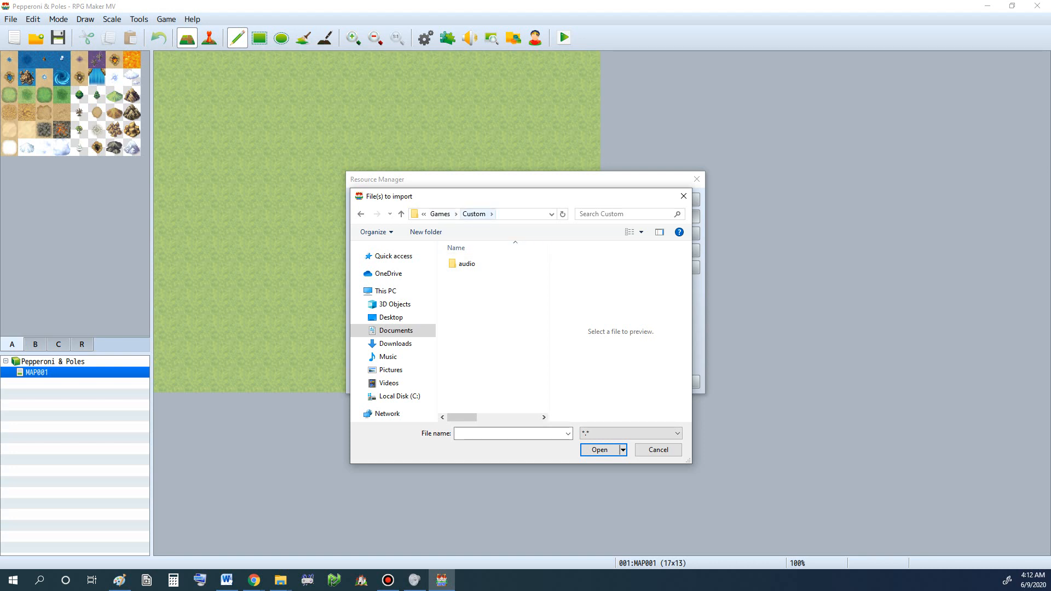
{"action": "left_click", "coordinate": [440, 214]}
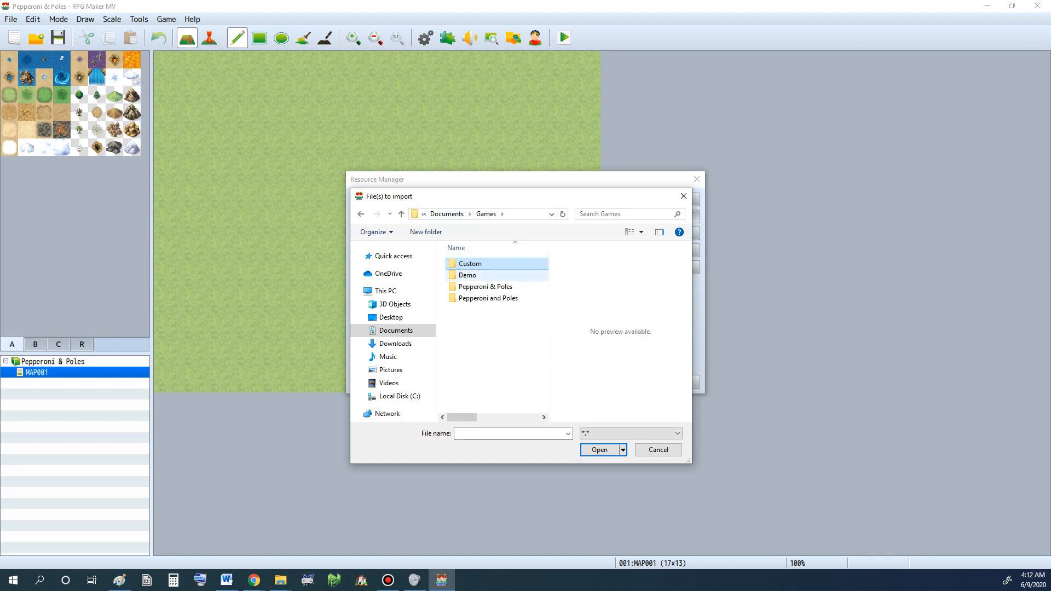
{"action": "double_click", "coordinate": [467, 275]}
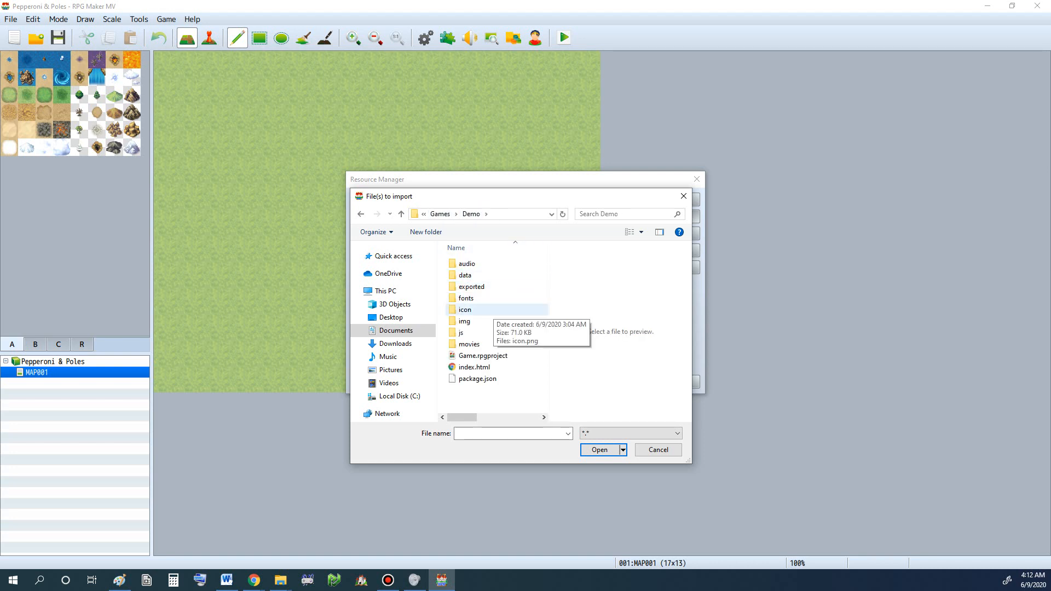
Step: Try to move the exported folder from the Demo folder into the Custom folder, and cancel the move
{"action": "left_click", "coordinate": [482, 287]}
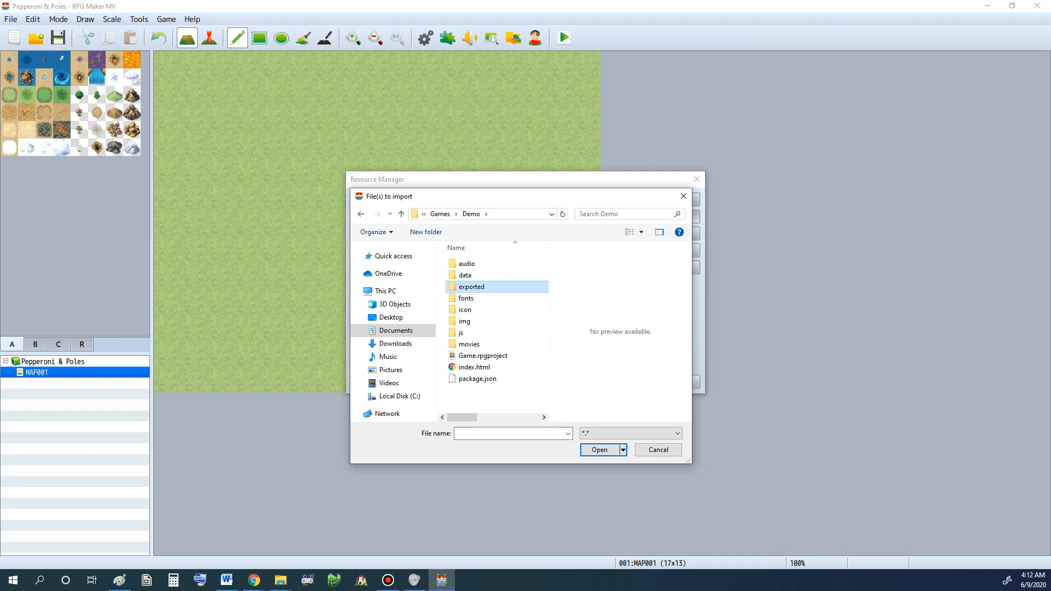
{"action": "right_click", "coordinate": [481, 287]}
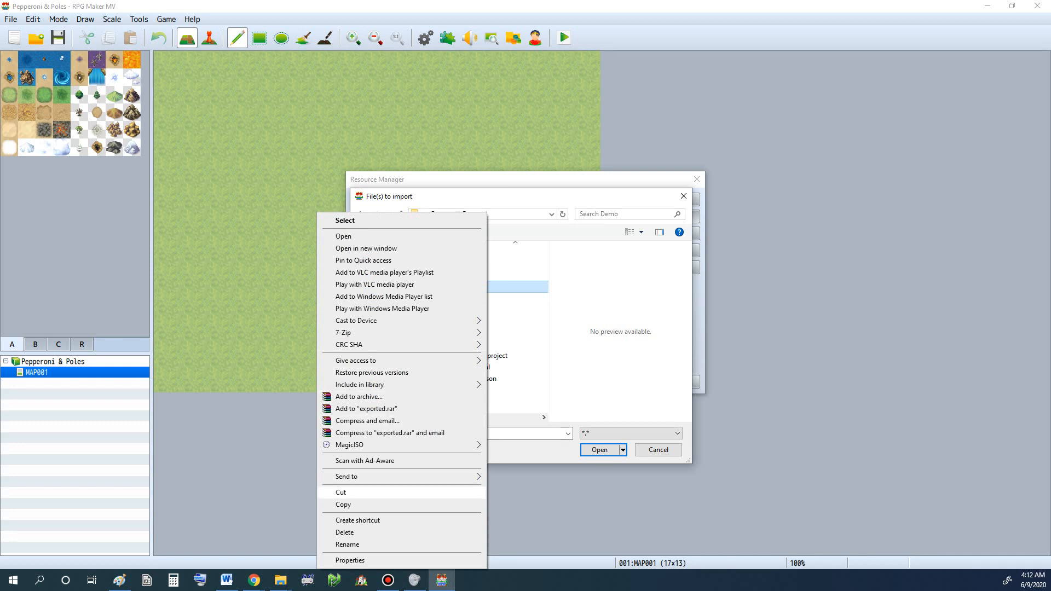
{"action": "left_click", "coordinate": [345, 493]}
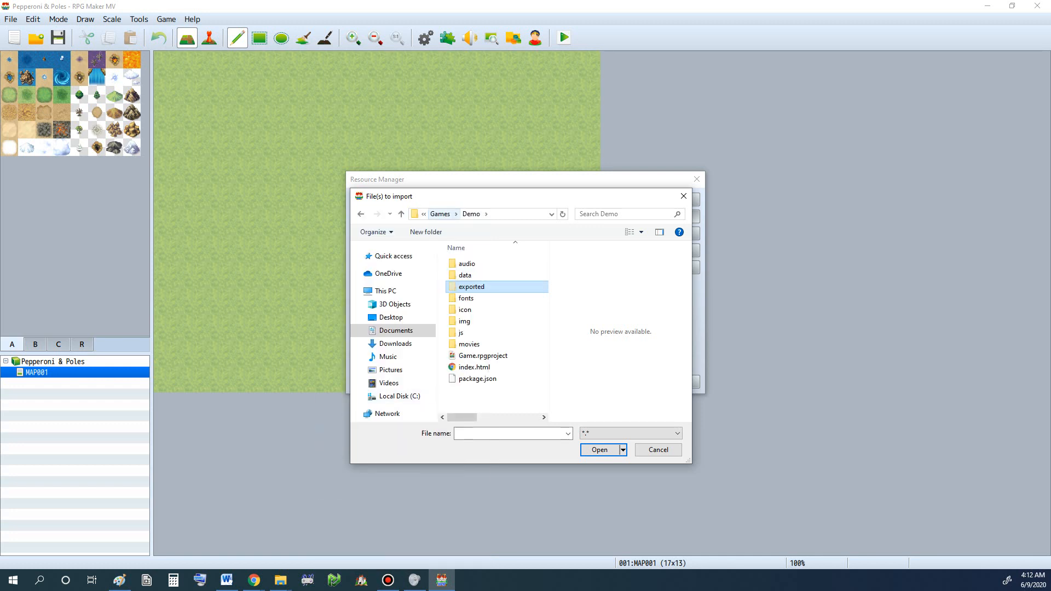
{"action": "left_click", "coordinate": [440, 214]}
{"action": "double_click", "coordinate": [470, 263]}
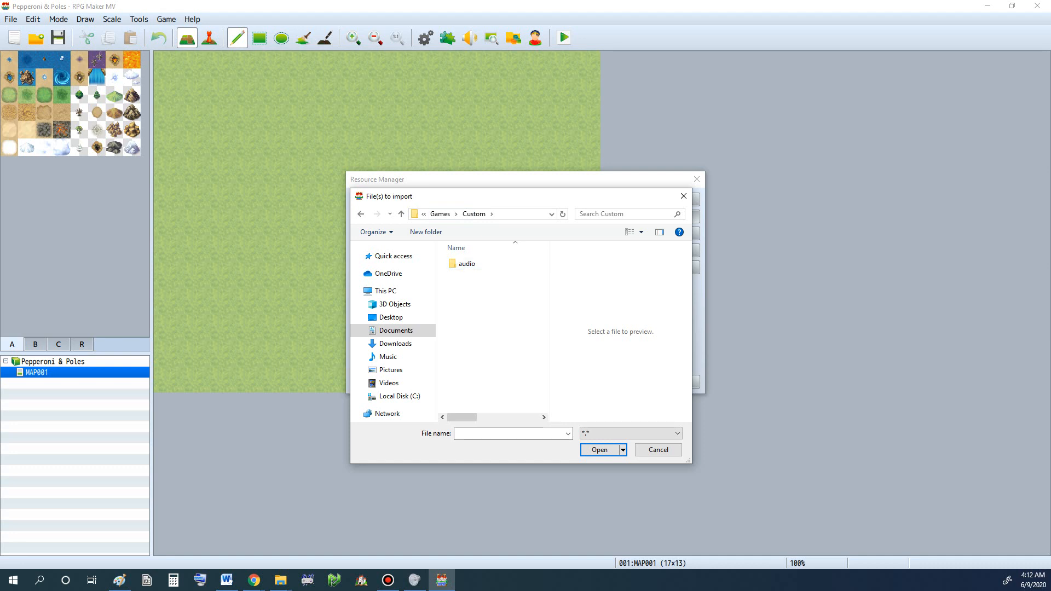
{"action": "right_click", "coordinate": [471, 278]}
{"action": "left_click", "coordinate": [438, 340]}
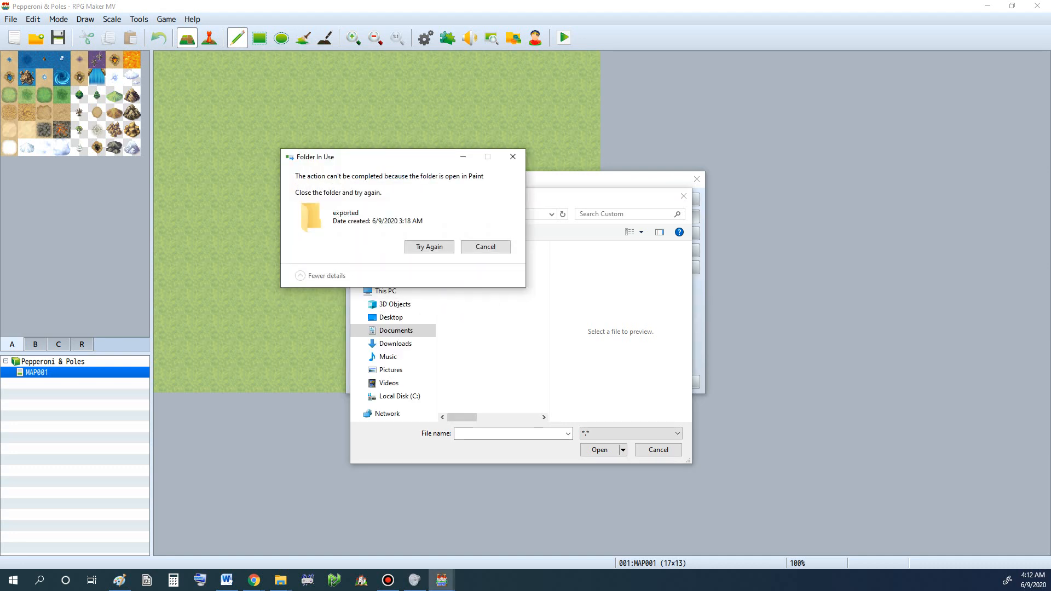
{"action": "left_click", "coordinate": [429, 247]}
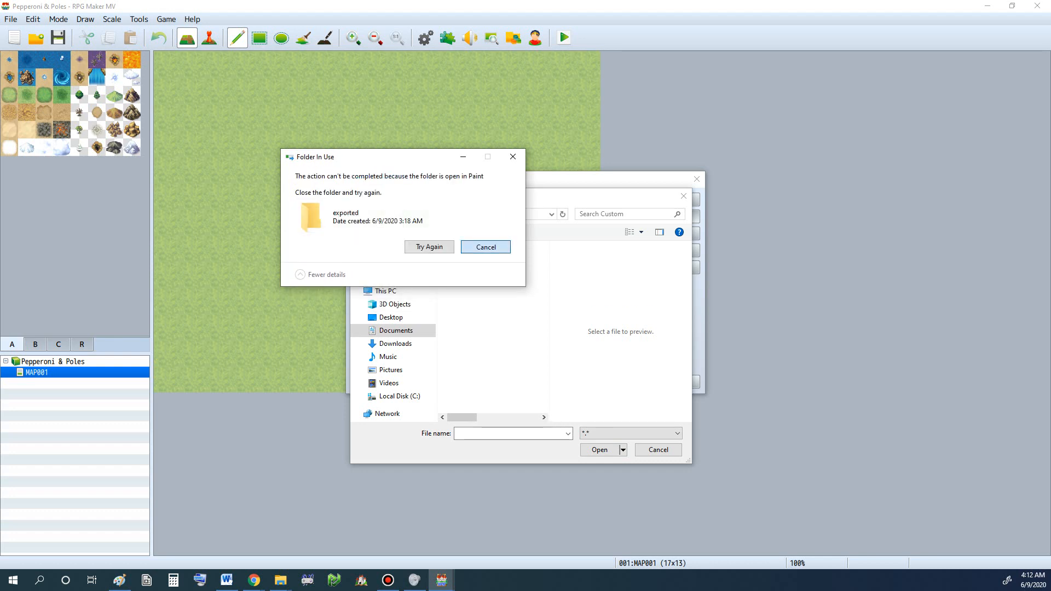
{"action": "left_click", "coordinate": [485, 247]}
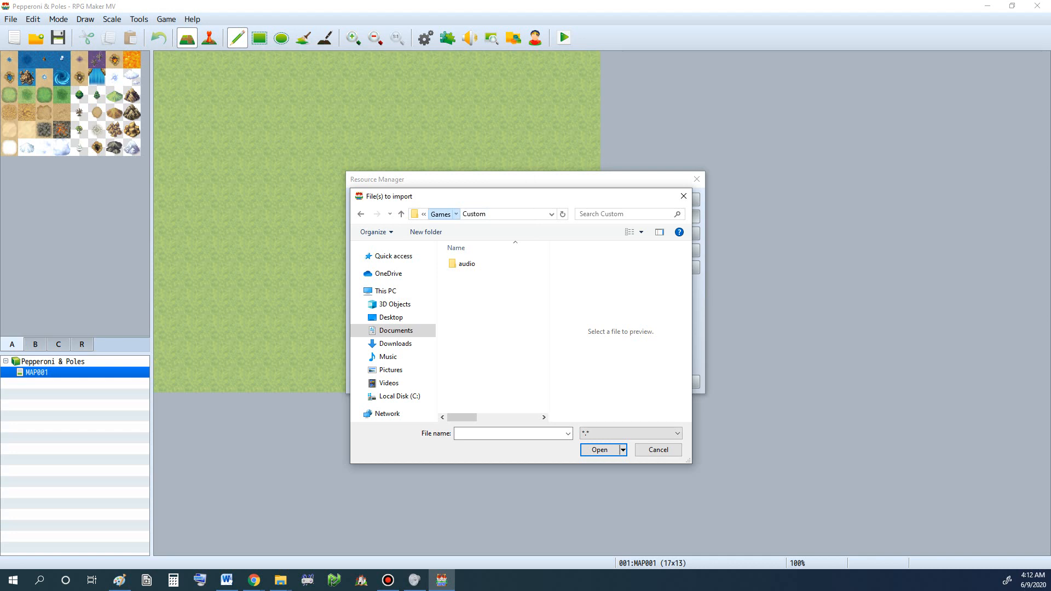
Step: Browse the import dialog from the Custom folder to Games > Demo > img > titles1
{"action": "left_click", "coordinate": [441, 214]}
{"action": "double_click", "coordinate": [467, 275]}
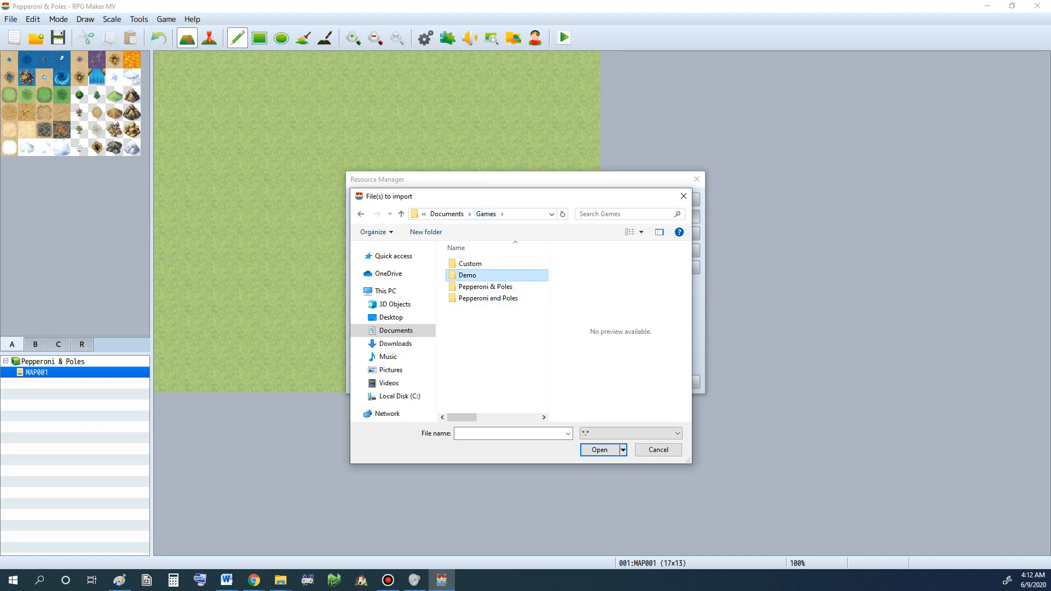
{"action": "double_click", "coordinate": [472, 287]}
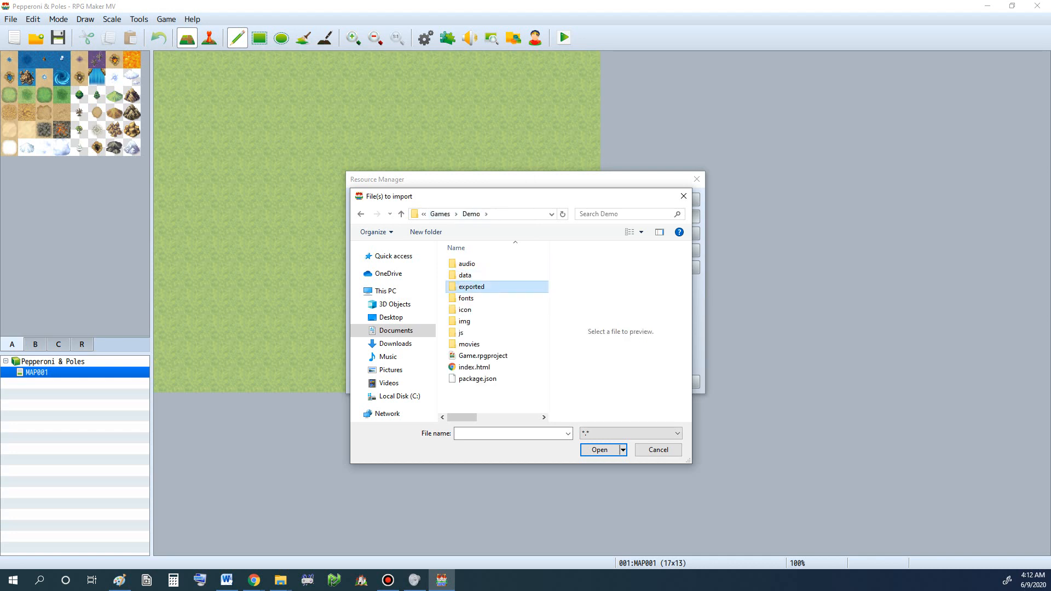
{"action": "left_click", "coordinate": [472, 214]}
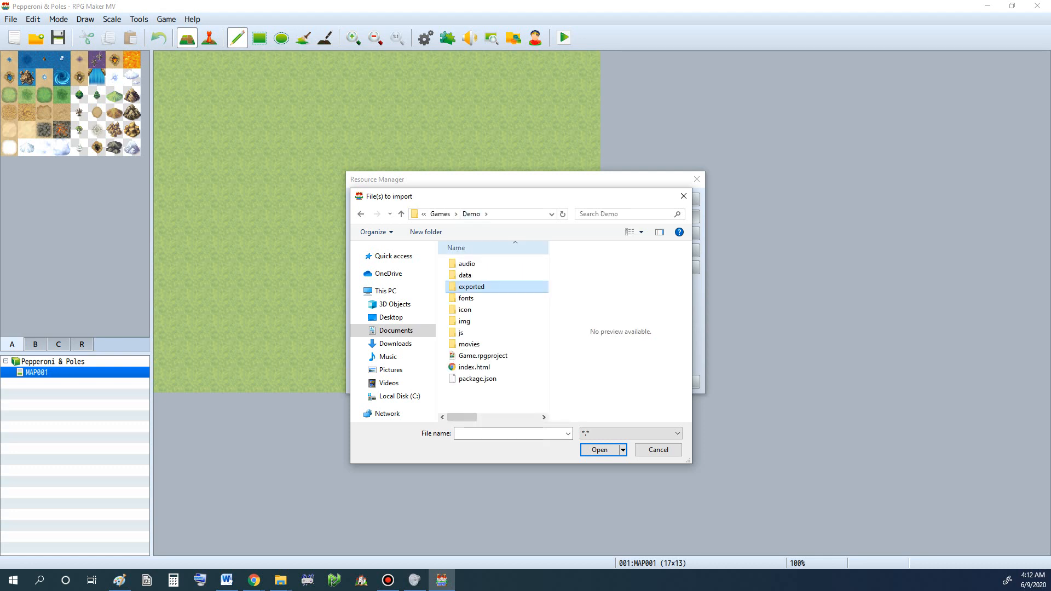
{"action": "left_click", "coordinate": [464, 321]}
{"action": "double_click", "coordinate": [465, 321]}
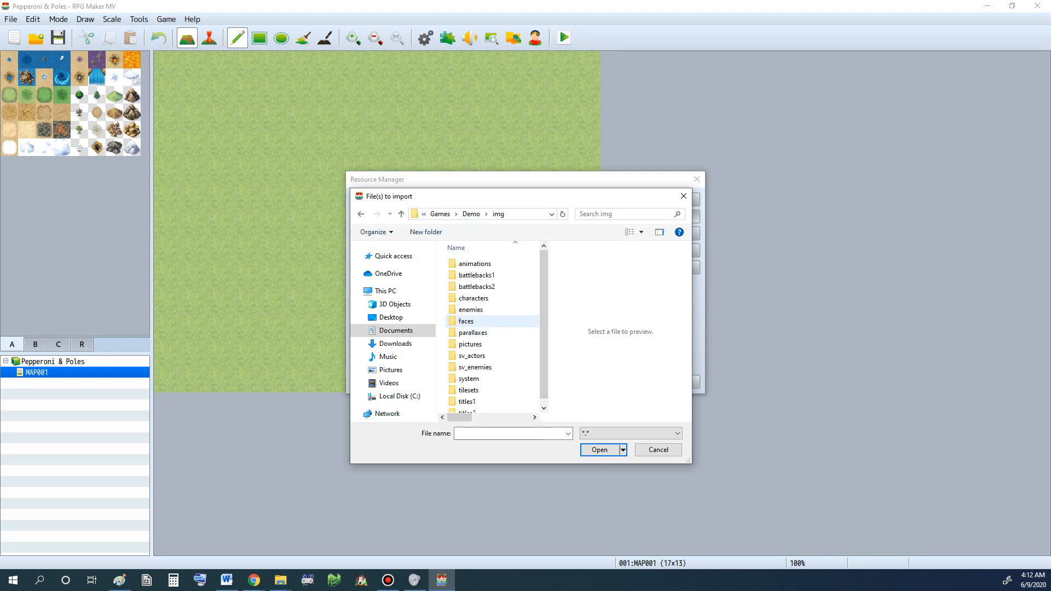
{"action": "scroll", "coordinate": [492, 323], "scroll_direction": "down", "scroll_amount": 1}
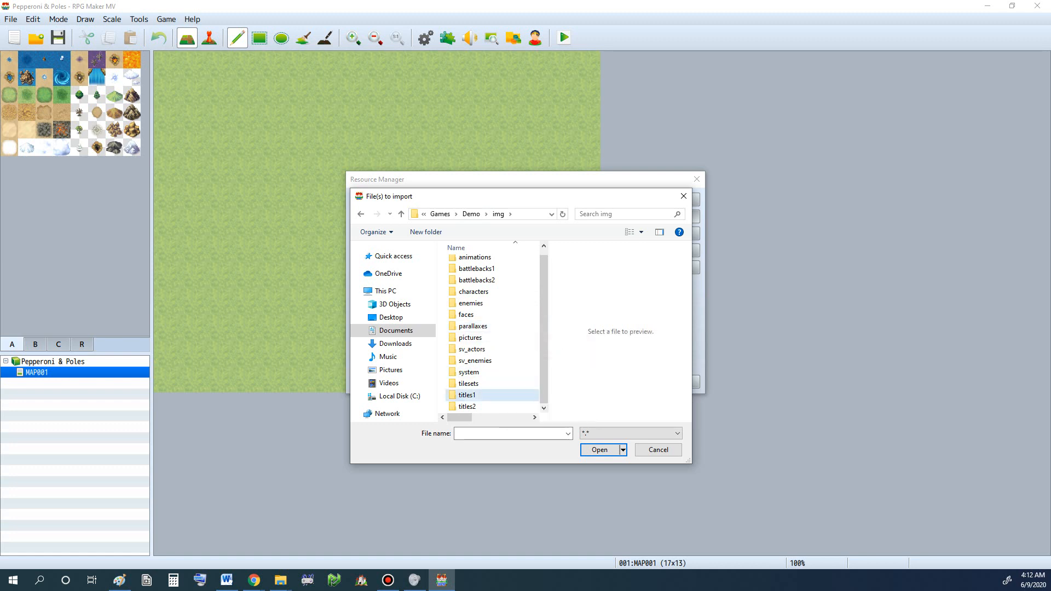
{"action": "double_click", "coordinate": [467, 395]}
Step: Import title-demo.png from the Demo project's titles1 folder into img/titles1
{"action": "scroll", "coordinate": [475, 329], "scroll_direction": "down", "scroll_amount": 5}
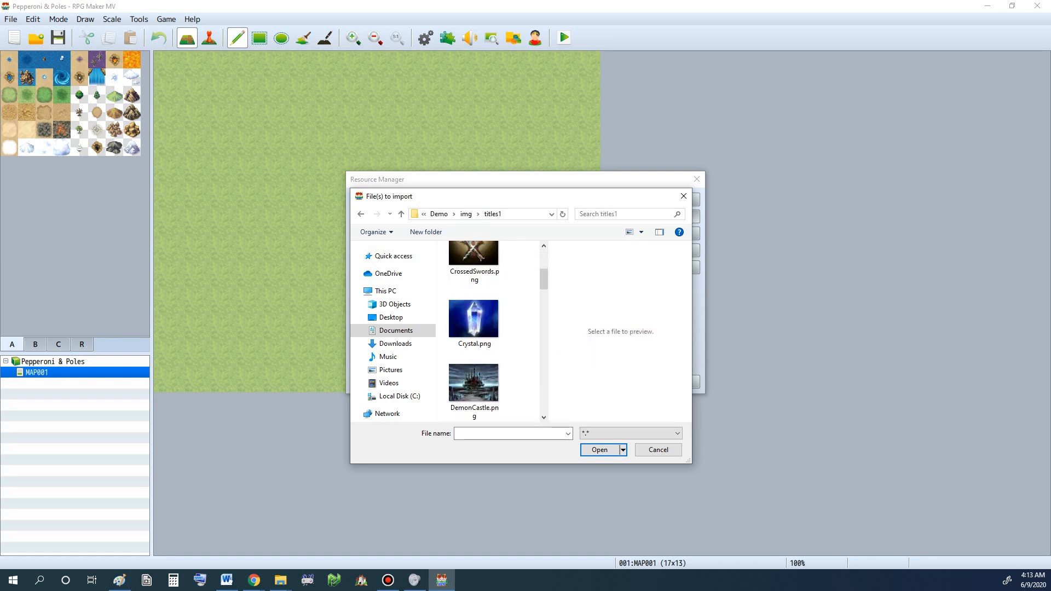
{"action": "scroll", "coordinate": [474, 329], "scroll_direction": "down", "scroll_amount": 10}
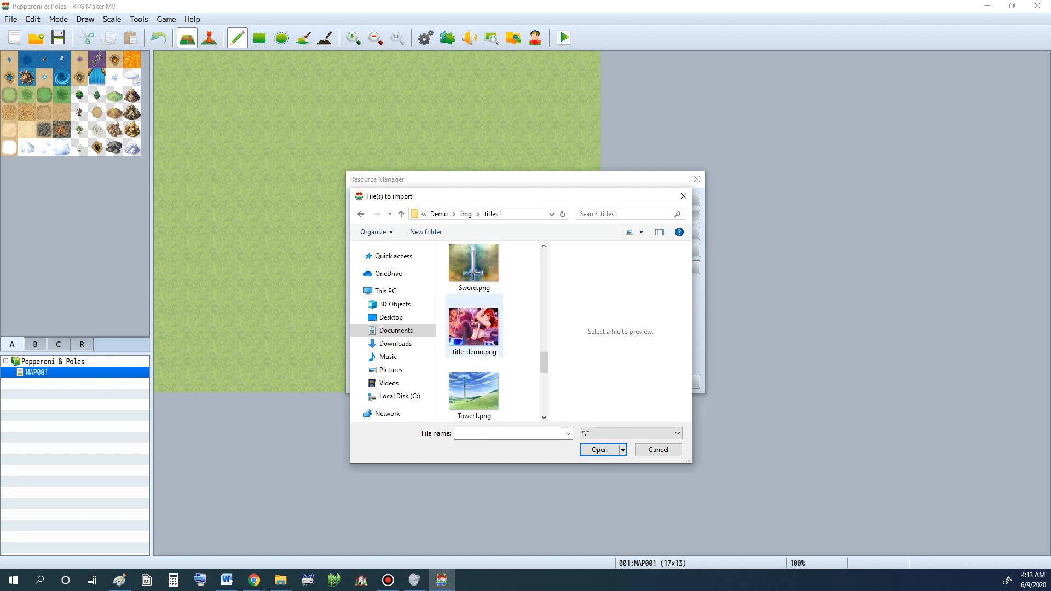
{"action": "left_click", "coordinate": [474, 327]}
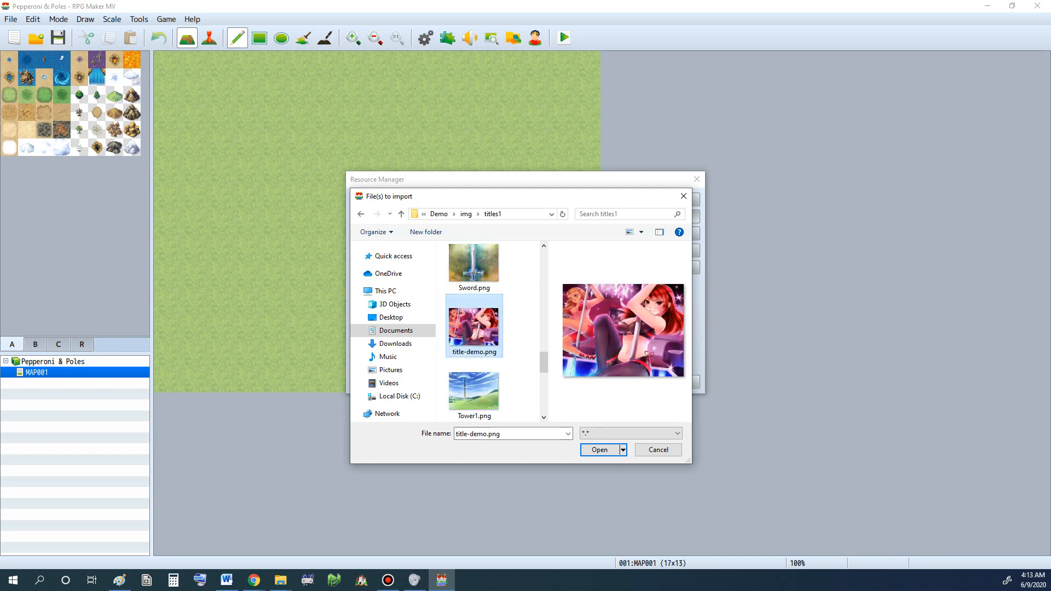
{"action": "scroll", "coordinate": [475, 328], "scroll_direction": "down", "scroll_amount": 4}
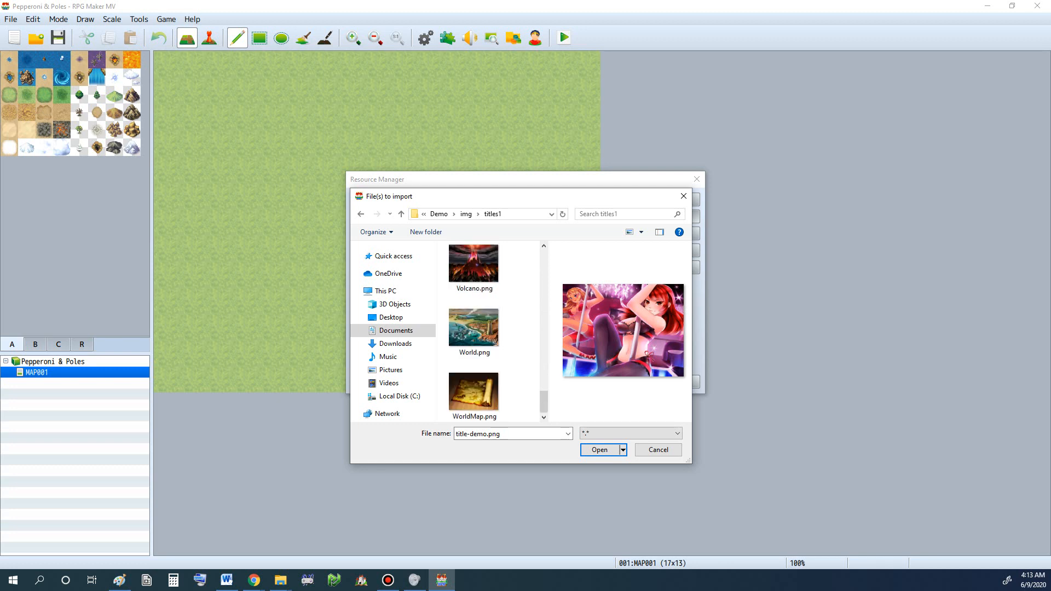
{"action": "key", "text": "Return"}
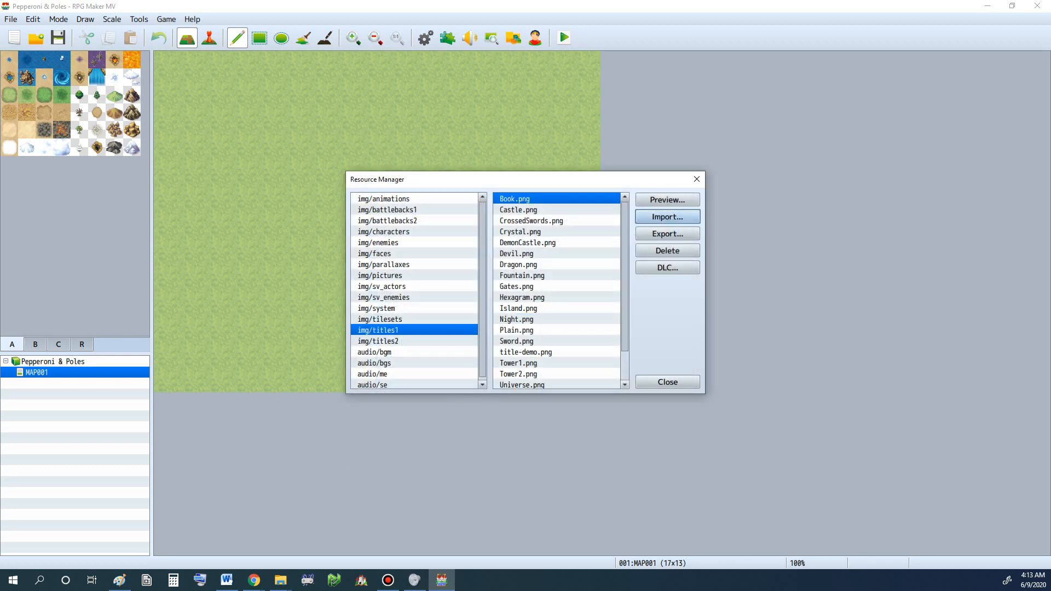
Step: Preview the imported title-demo.png in img/titles1, and close the preview and the Resource Manager
{"action": "scroll", "coordinate": [557, 291], "scroll_direction": "down", "scroll_amount": 2}
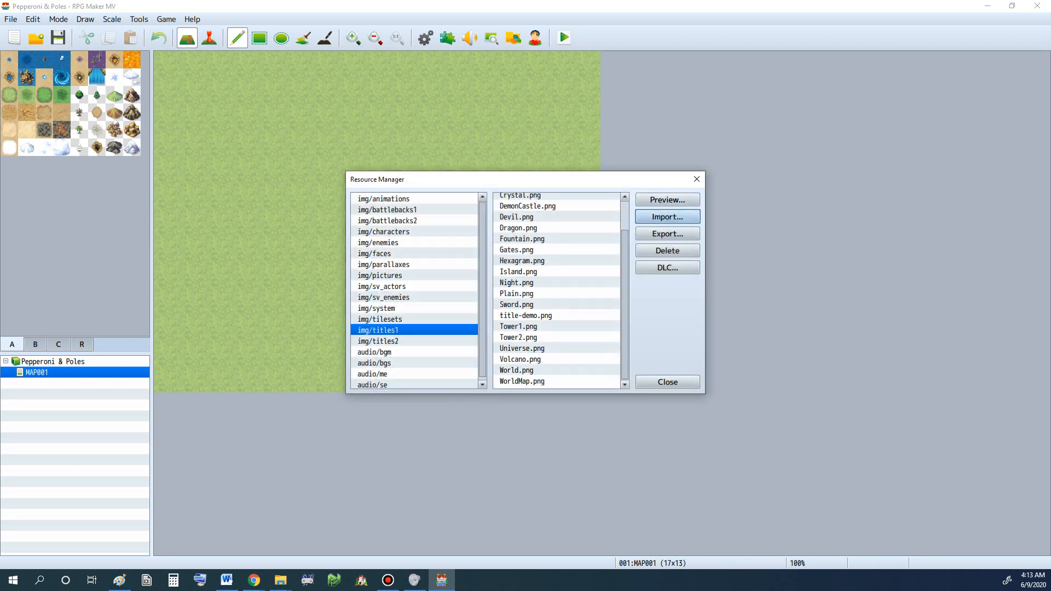
{"action": "left_click", "coordinate": [525, 315]}
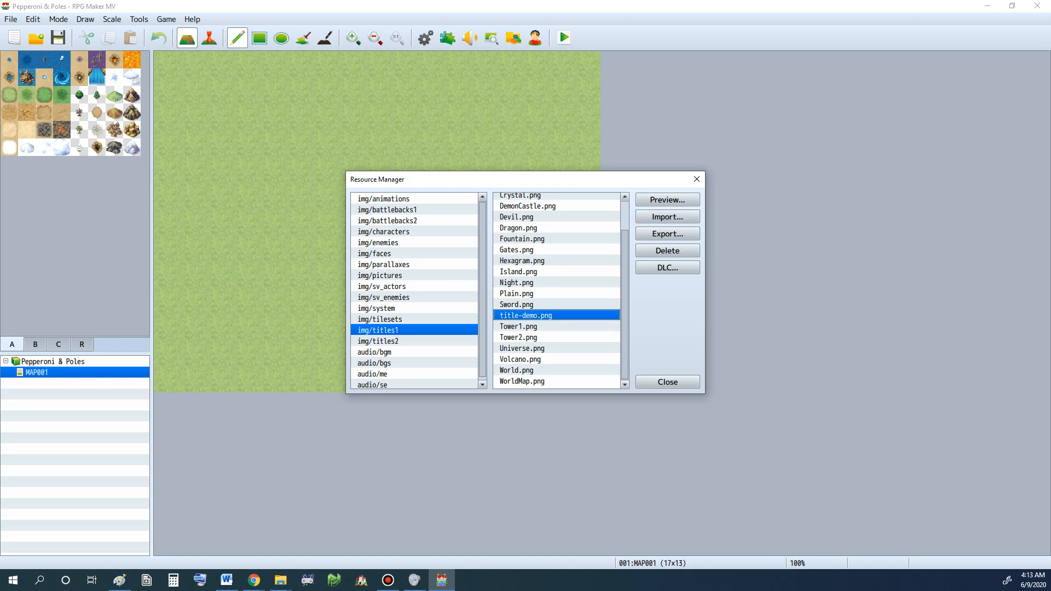
{"action": "left_click", "coordinate": [668, 199]}
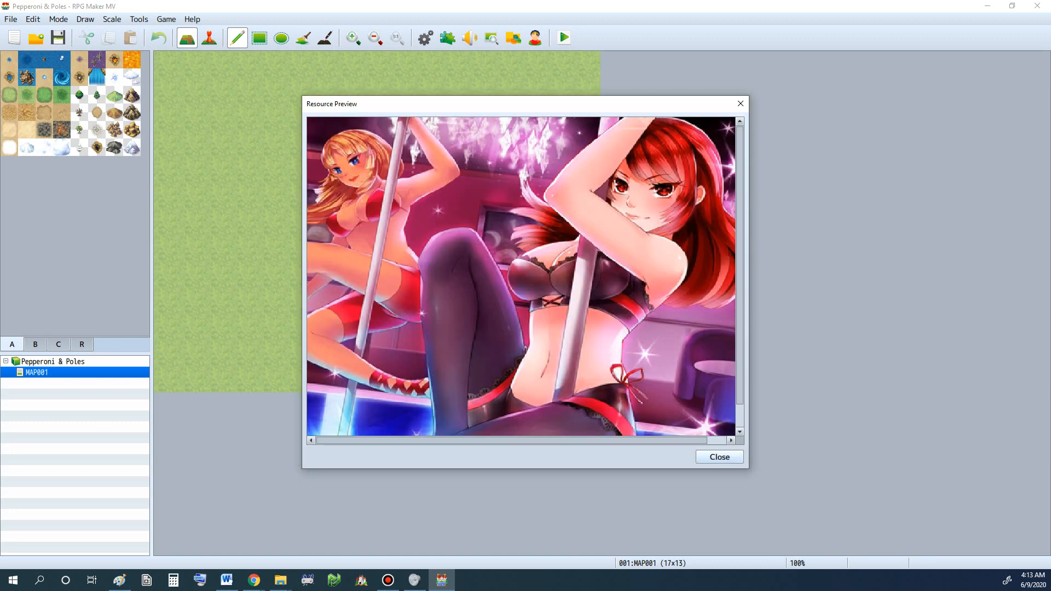
{"action": "left_click", "coordinate": [719, 457]}
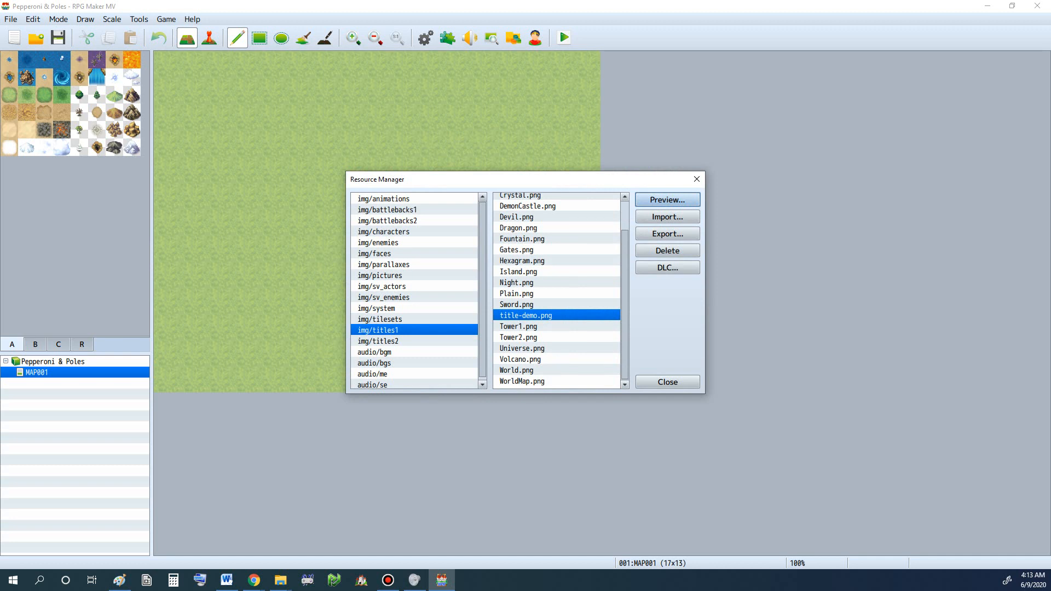
{"action": "key", "text": "Return"}
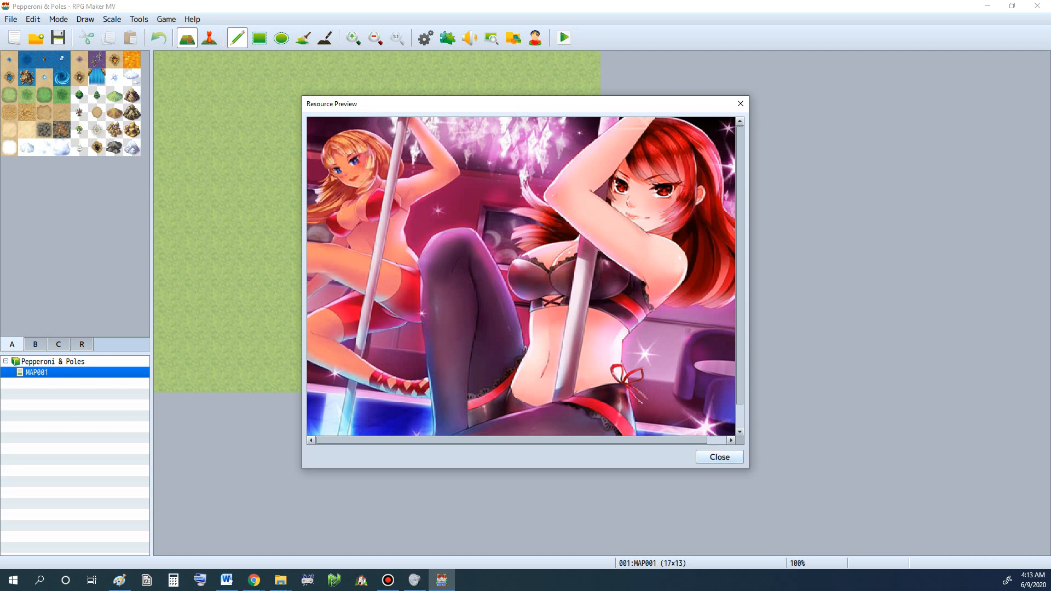
{"action": "left_click", "coordinate": [719, 457]}
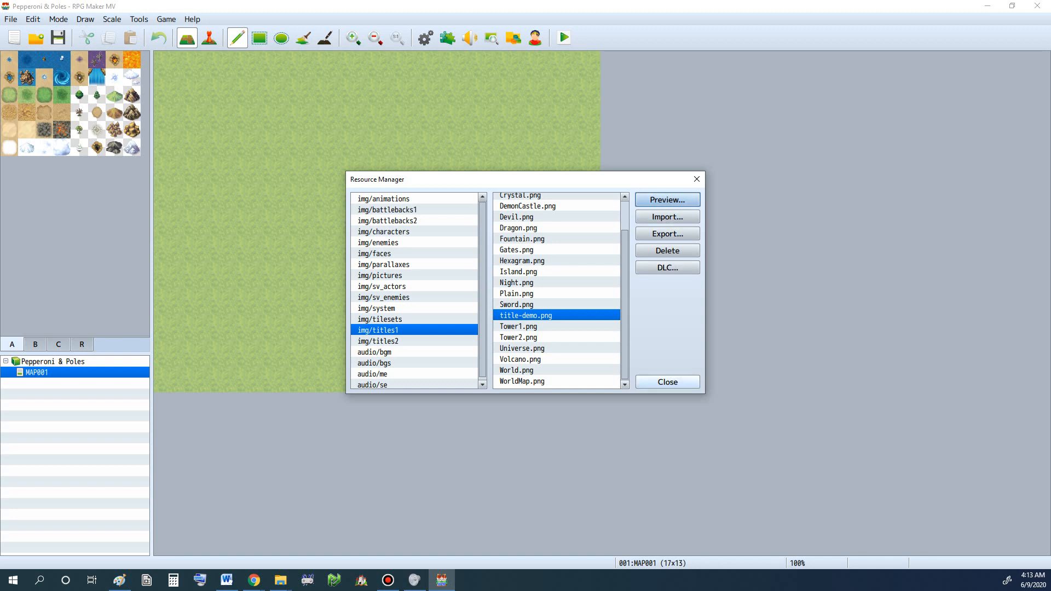
{"action": "left_click", "coordinate": [667, 381]}
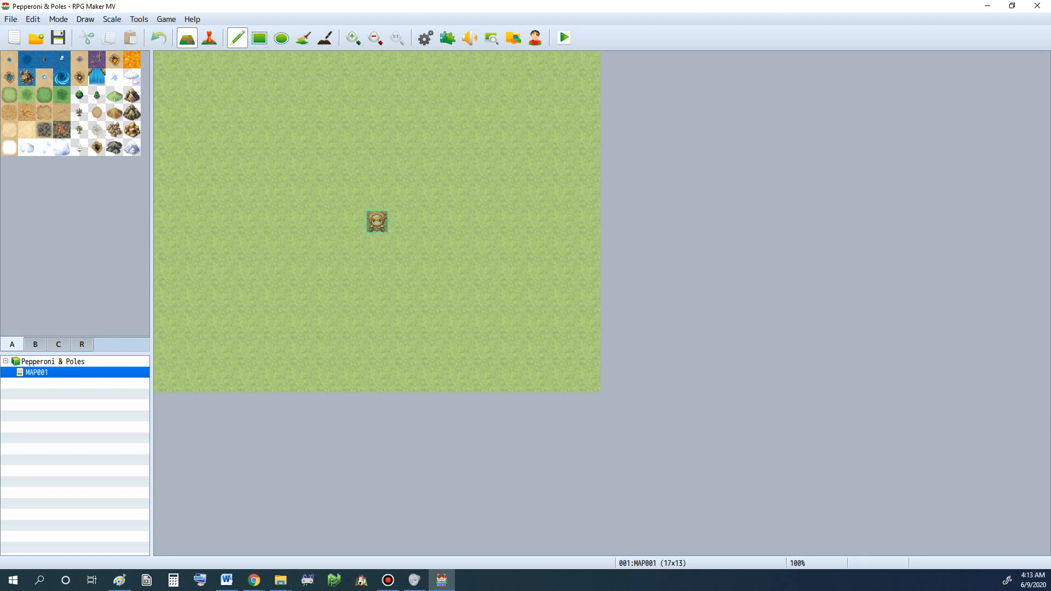
Step: Set the title screen images in the database's System settings to the title-demo background with the Floral frame
{"action": "left_click", "coordinate": [139, 19]}
{"action": "left_click", "coordinate": [160, 33]}
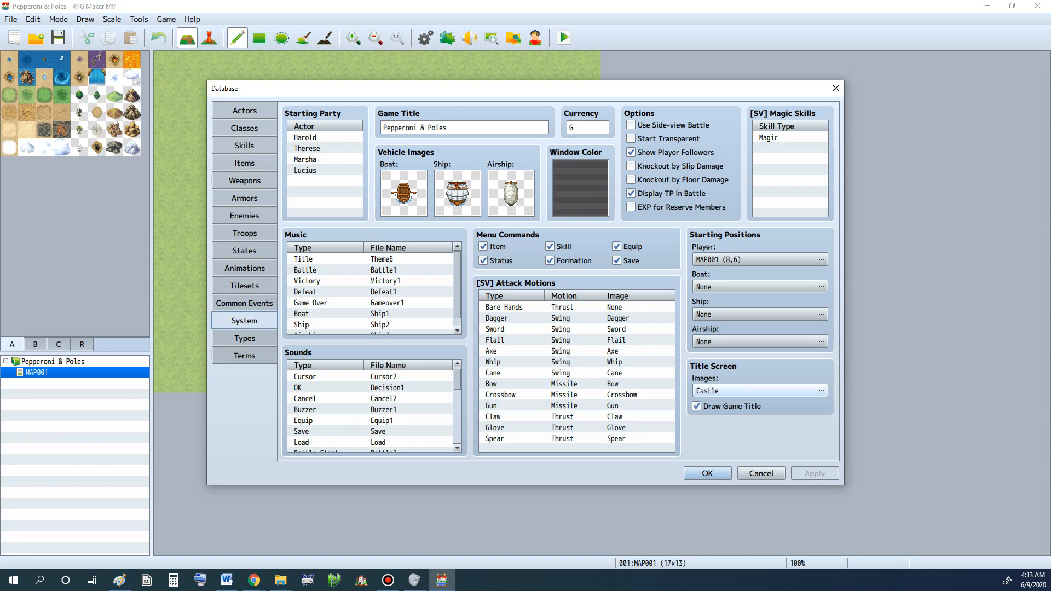
{"action": "left_click", "coordinate": [761, 390]}
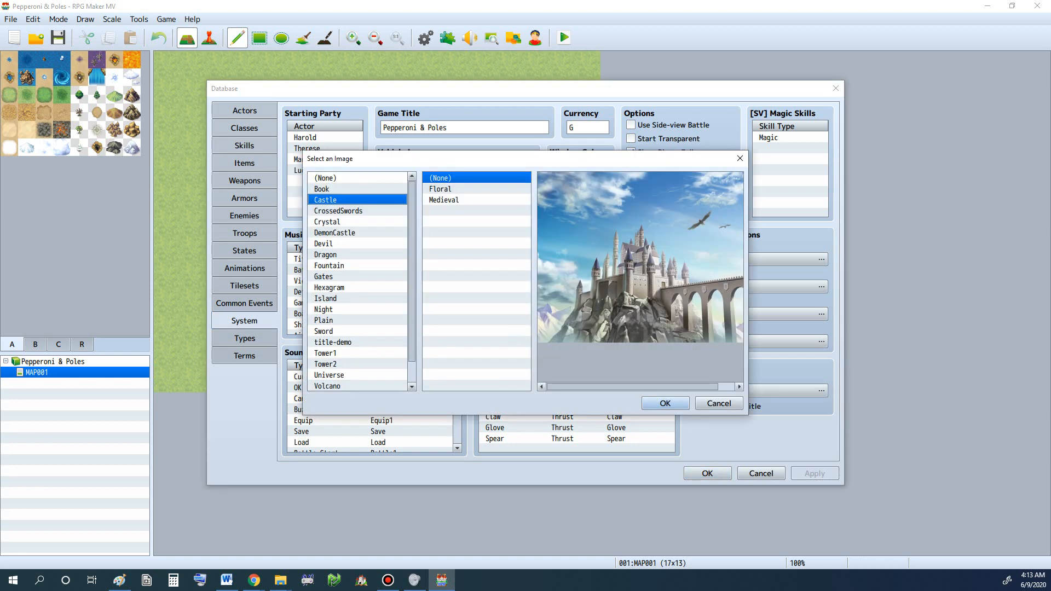
{"action": "scroll", "coordinate": [357, 282], "scroll_direction": "down", "scroll_amount": 1}
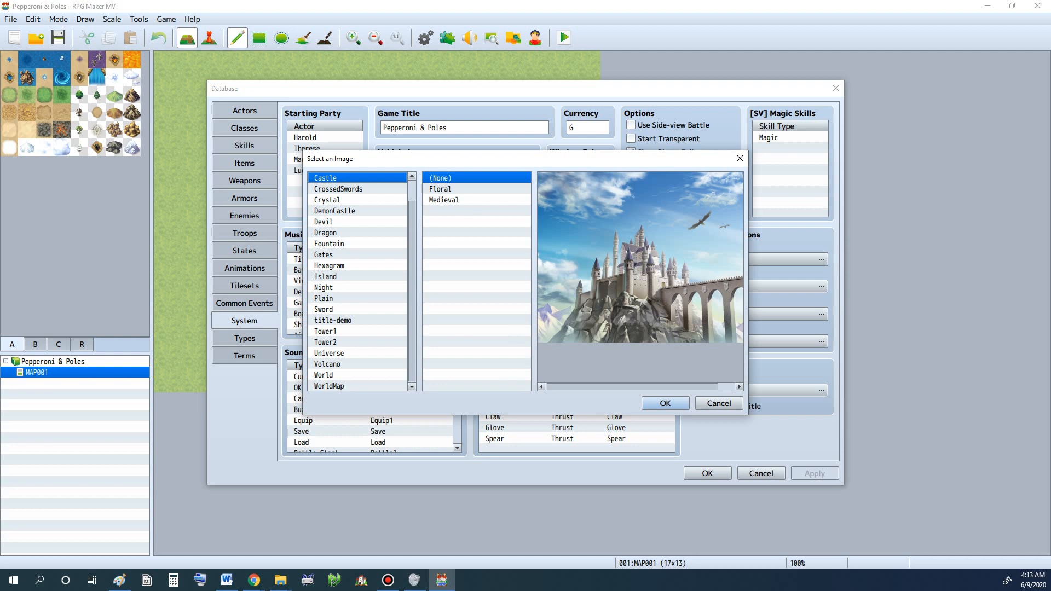
{"action": "left_click", "coordinate": [333, 320]}
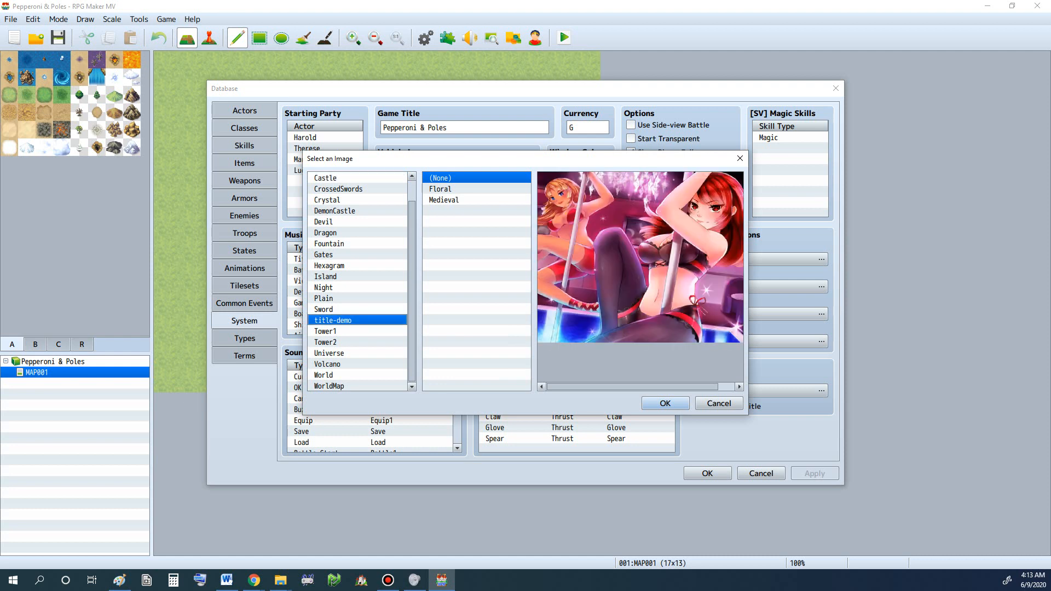
{"action": "left_click", "coordinate": [444, 200]}
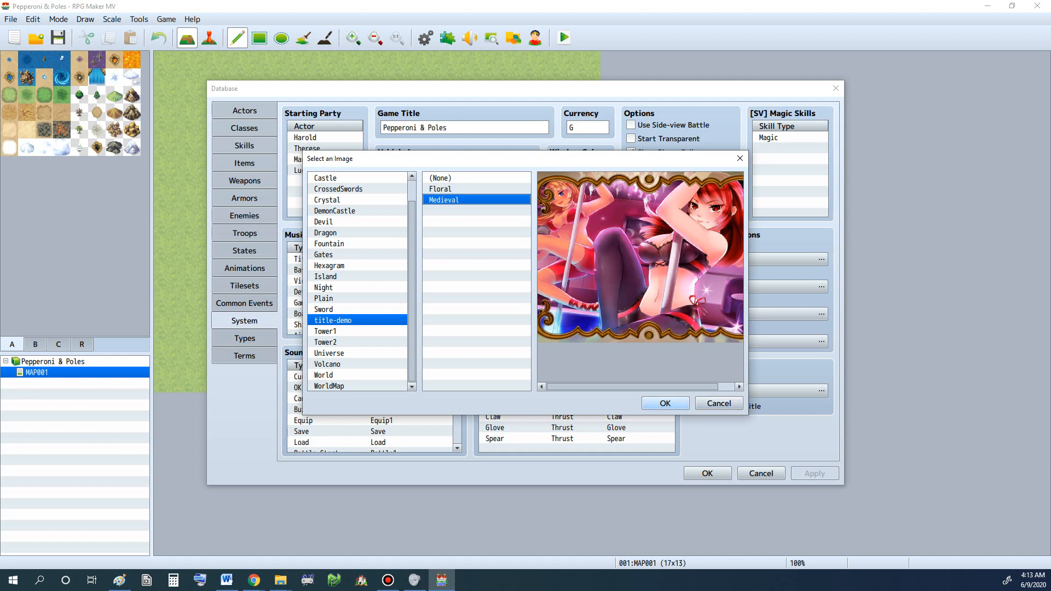
{"action": "left_click", "coordinate": [440, 189]}
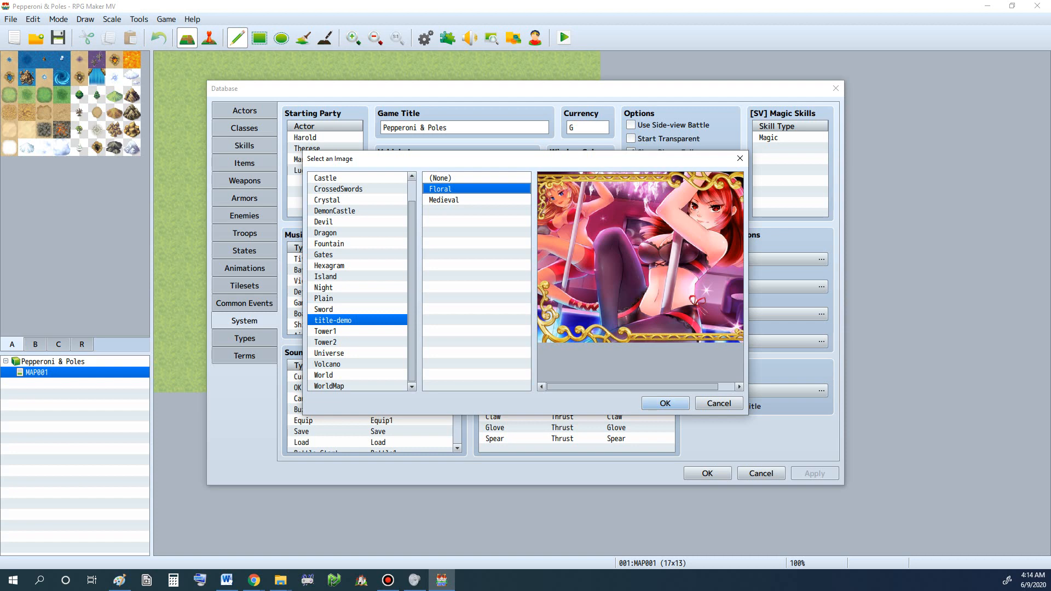
{"action": "left_click", "coordinate": [665, 404]}
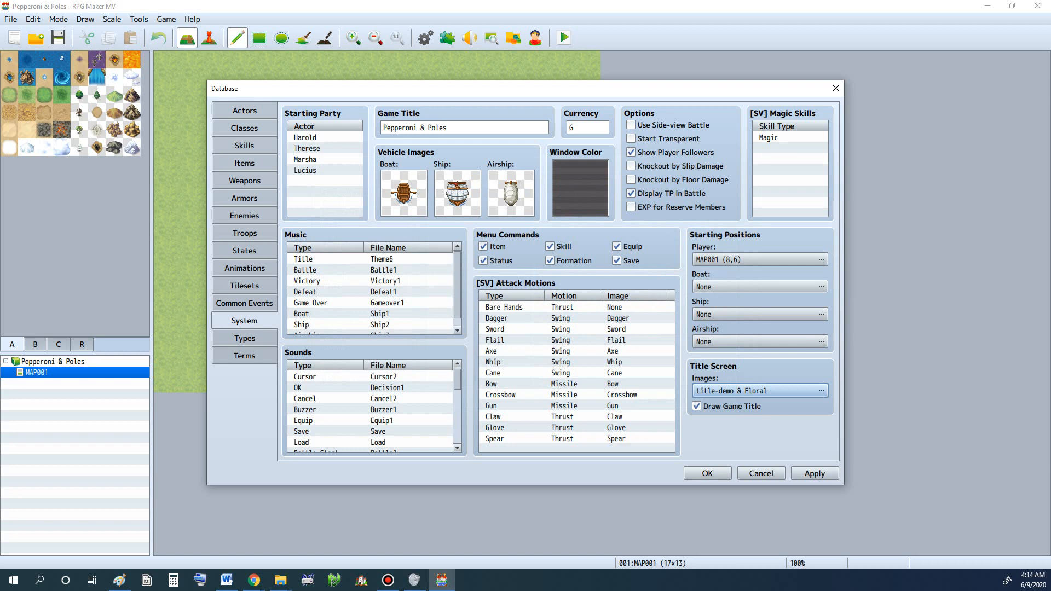
Step: Play the Title music track Theme6 in the System settings, stop it, and keep it as the selected track
{"action": "left_click", "coordinate": [381, 259]}
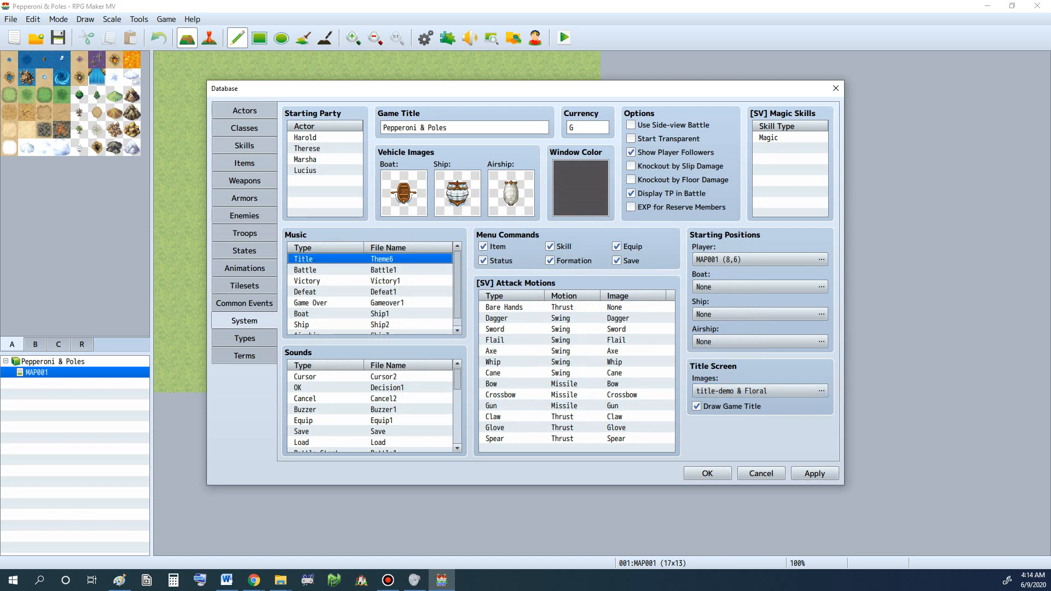
{"action": "double_click", "coordinate": [381, 259]}
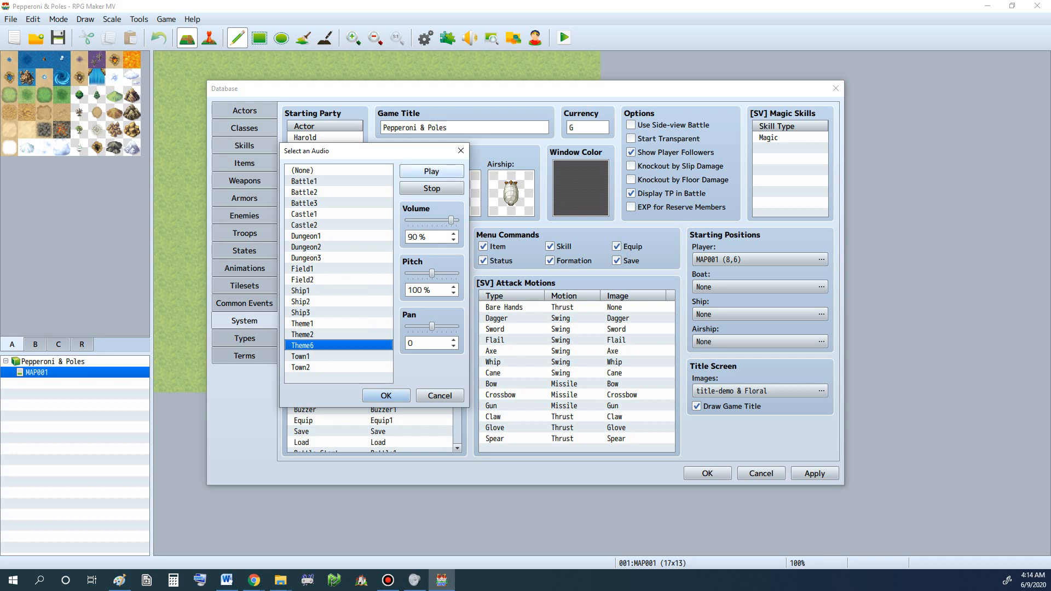
{"action": "left_click", "coordinate": [432, 171]}
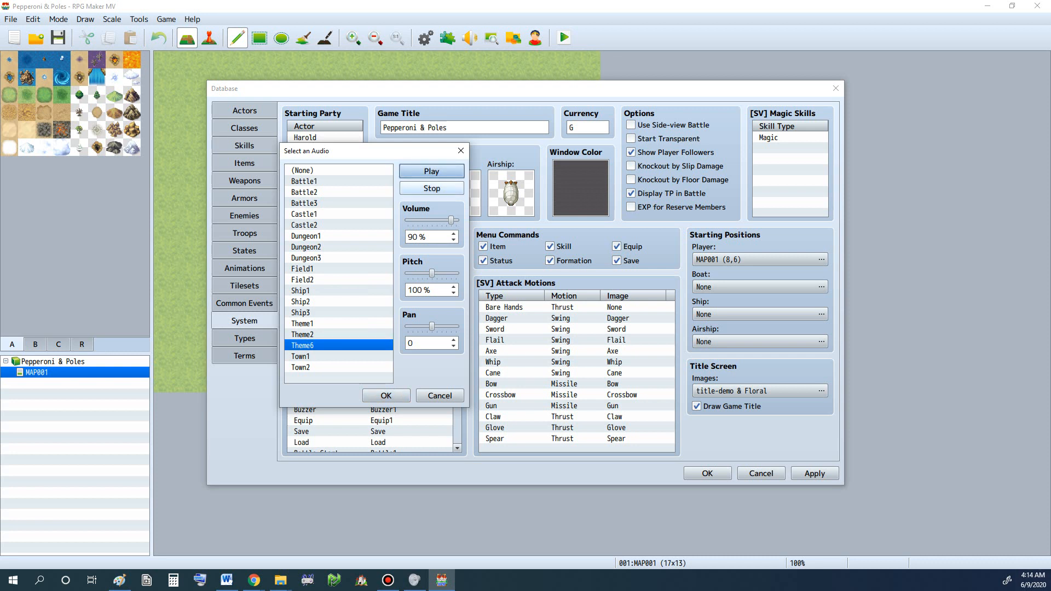
{"action": "left_click", "coordinate": [431, 188]}
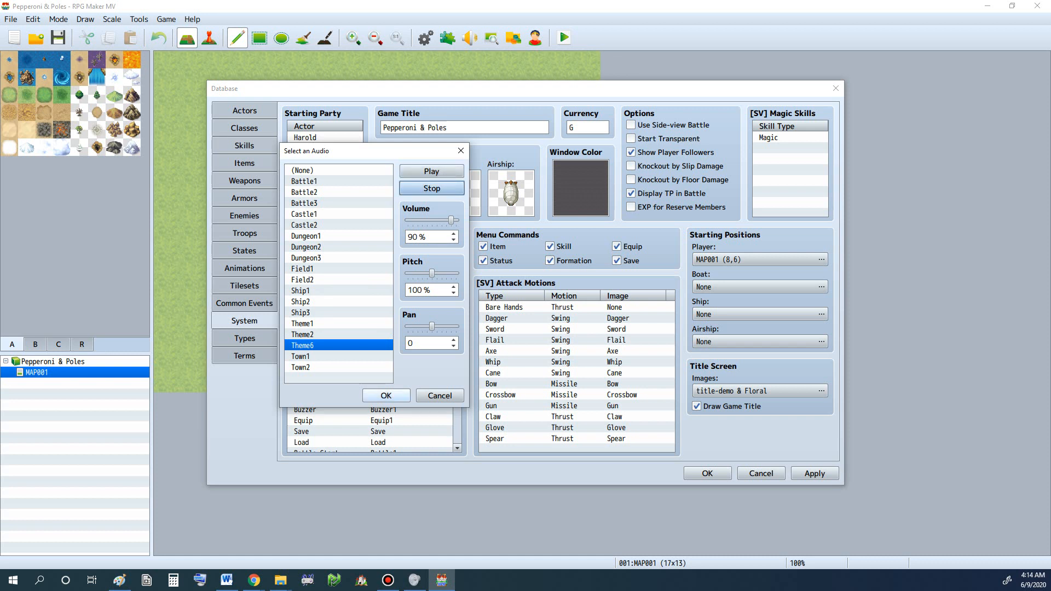
{"action": "left_click", "coordinate": [386, 395]}
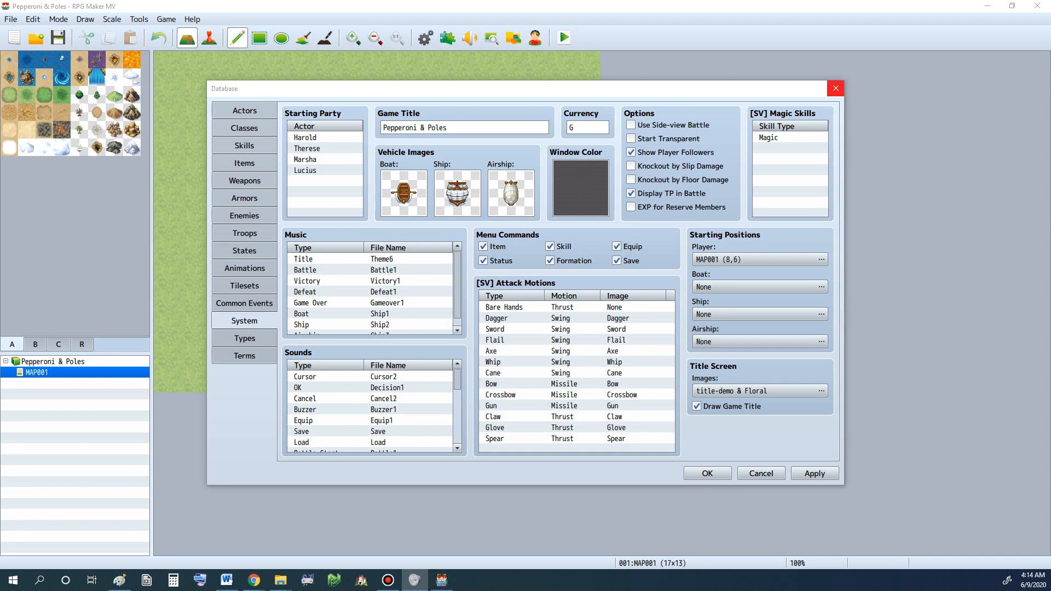
Step: Decline discarding the database changes, apply them, and close the database
{"action": "left_click", "coordinate": [836, 88]}
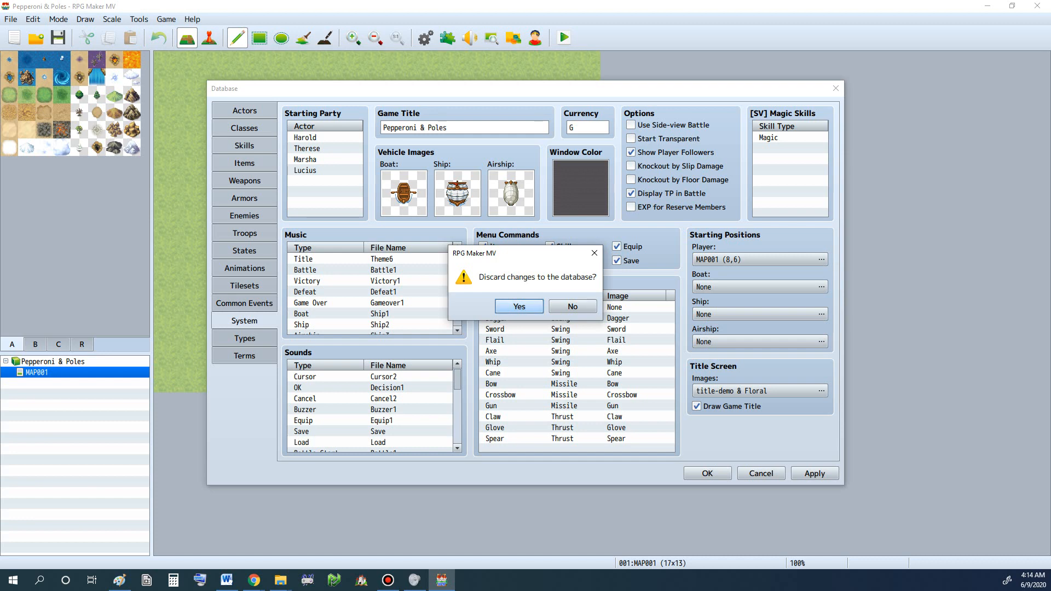
{"action": "left_click", "coordinate": [572, 306]}
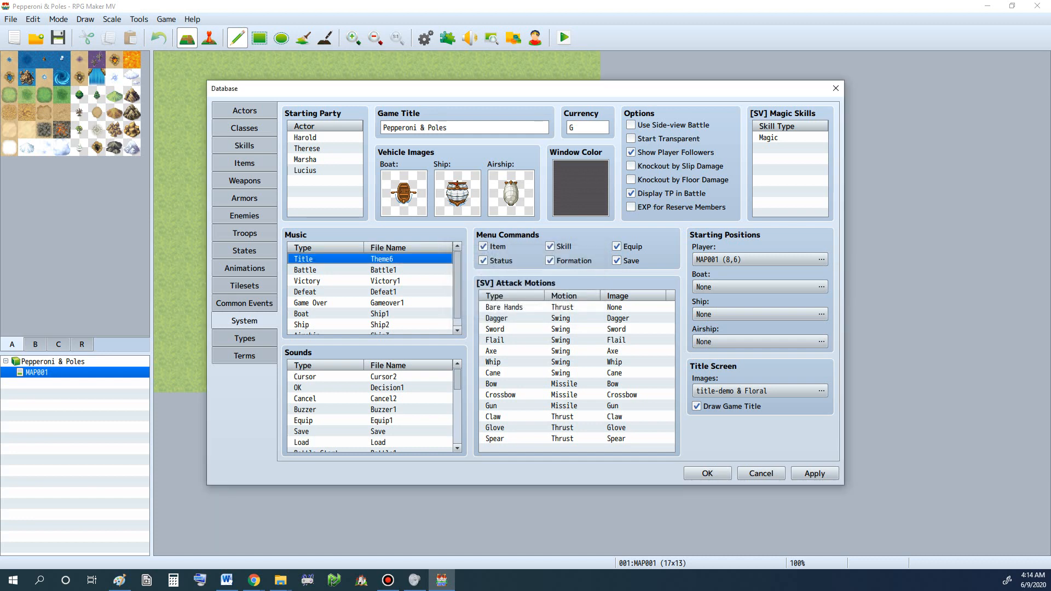
{"action": "left_click", "coordinate": [815, 473]}
{"action": "left_click", "coordinate": [708, 474]}
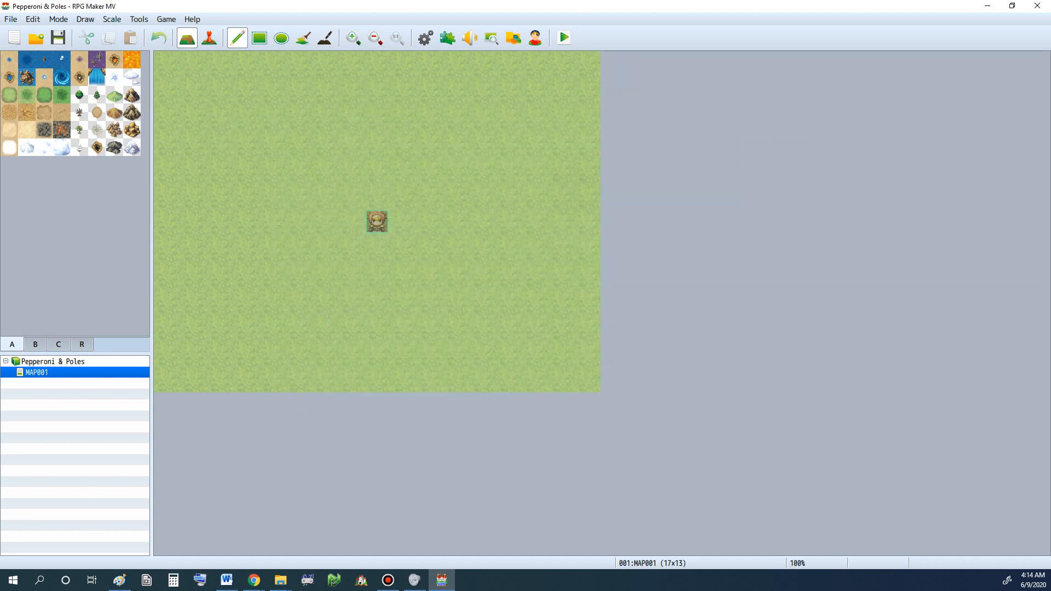
Step: Import Solo Smoke Break 1.mp3 from the Documents > Games > Custom > audio folder into audio/bgm with the Resource Manager
{"action": "left_click", "coordinate": [139, 20]}
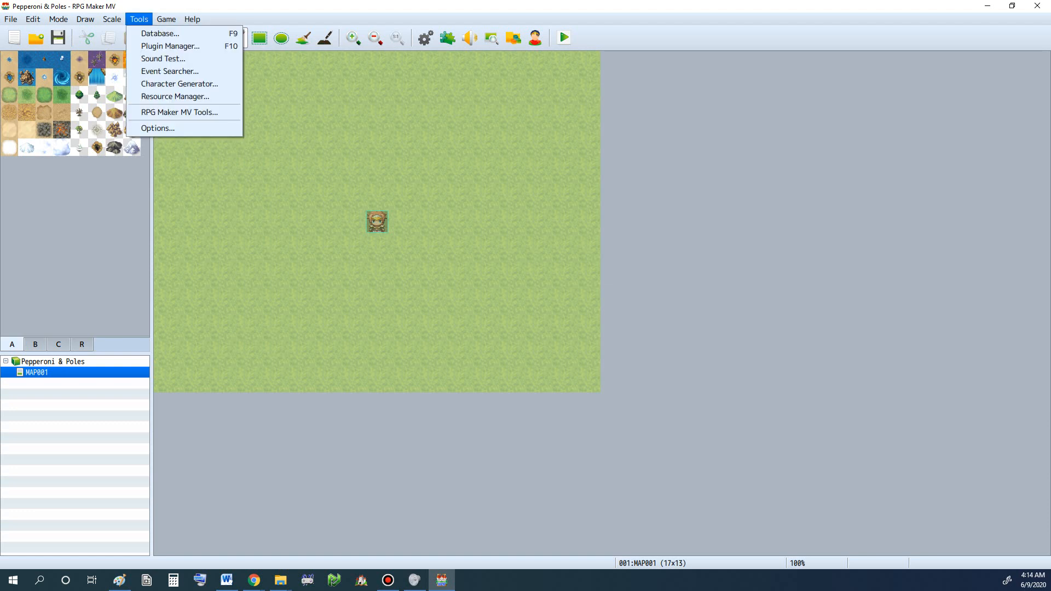
{"action": "key", "text": "Return"}
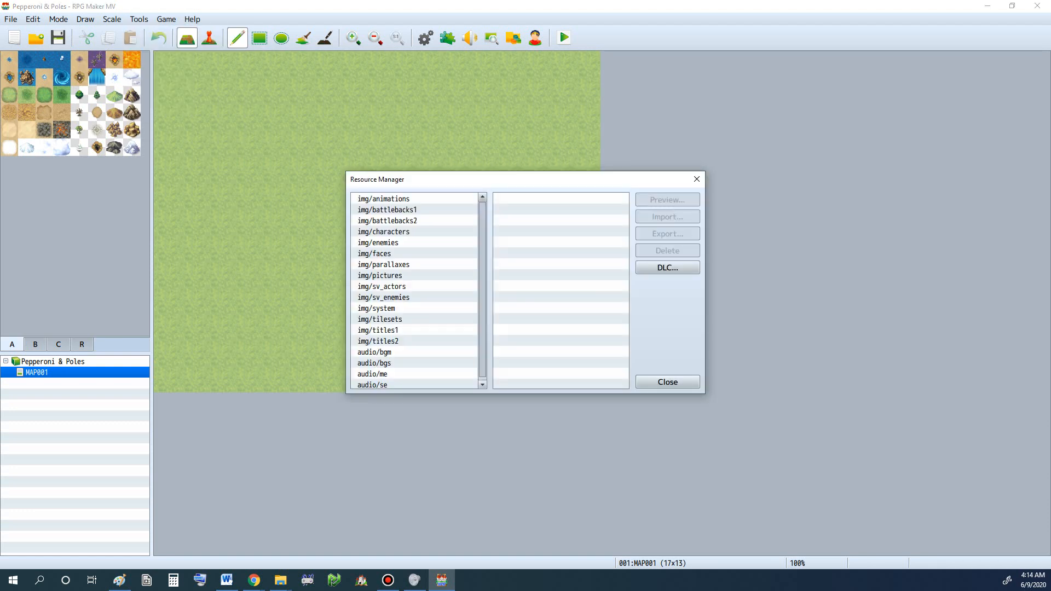
{"action": "left_click", "coordinate": [374, 352]}
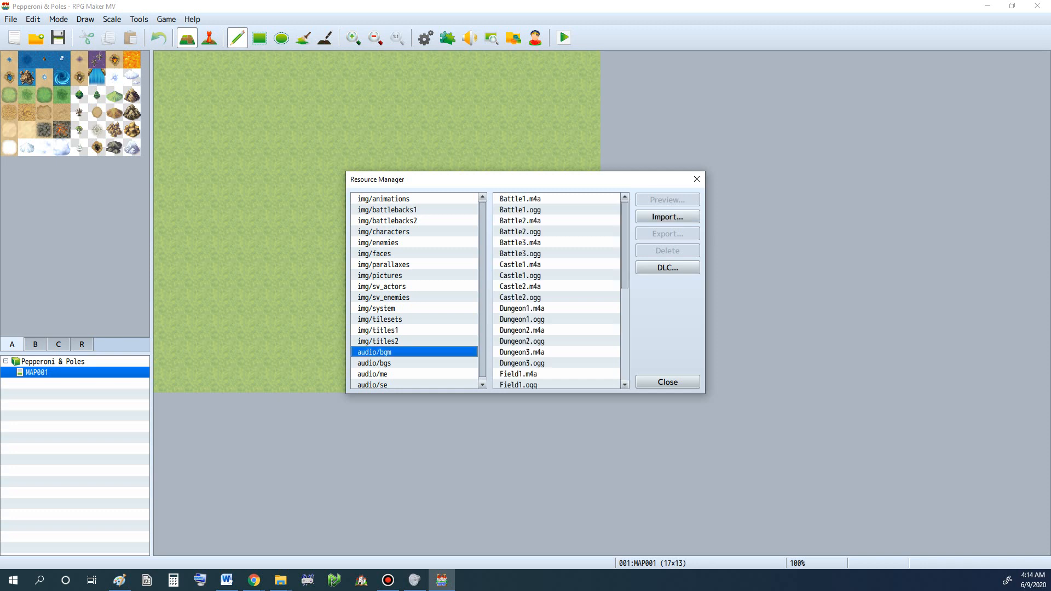
{"action": "left_click", "coordinate": [667, 217]}
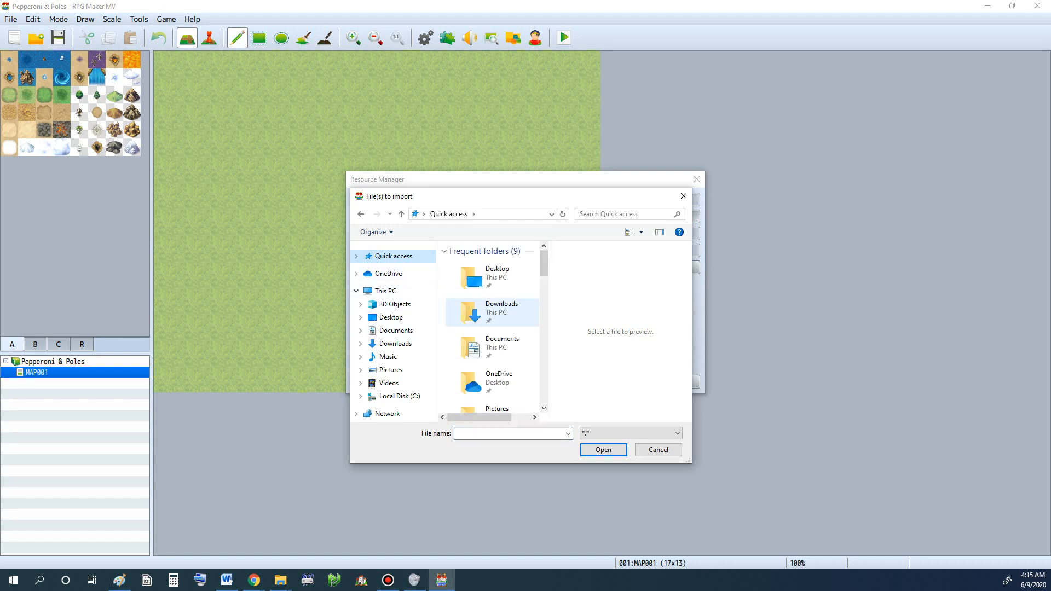
{"action": "double_click", "coordinate": [493, 345]}
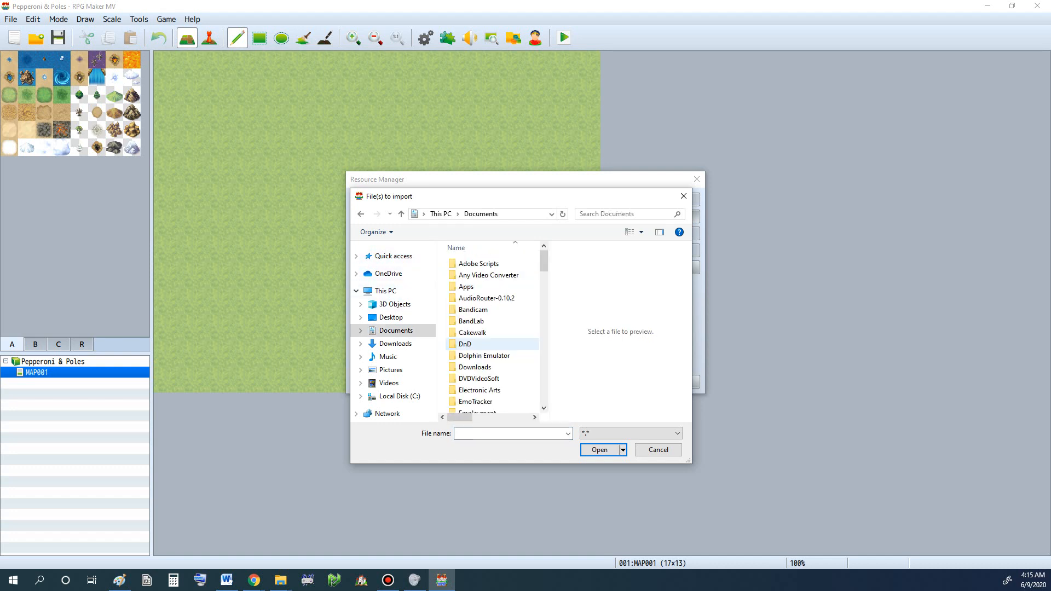
{"action": "scroll", "coordinate": [493, 353], "scroll_direction": "down", "scroll_amount": 3}
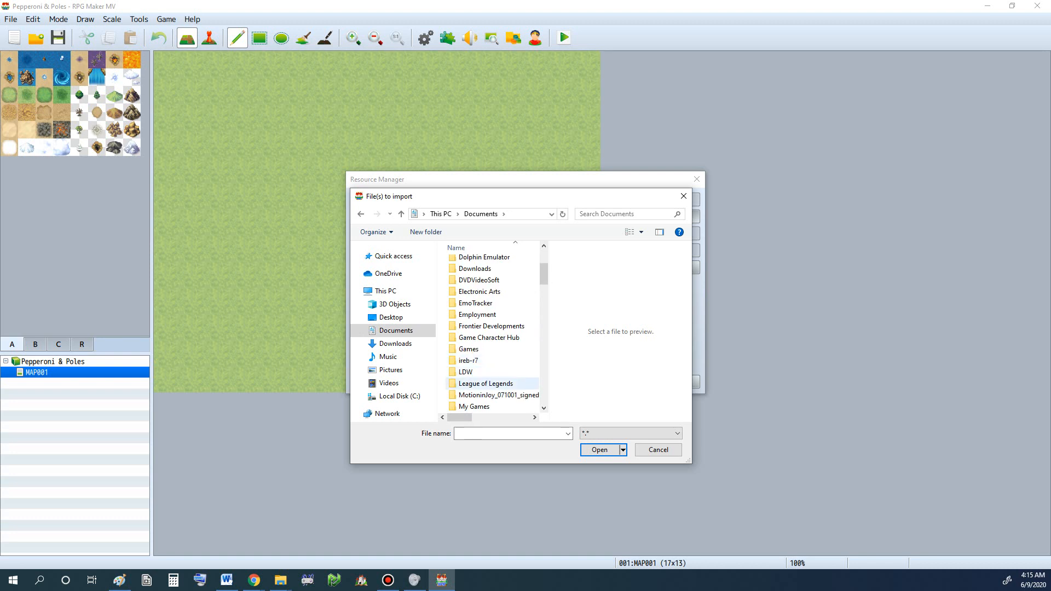
{"action": "double_click", "coordinate": [476, 349]}
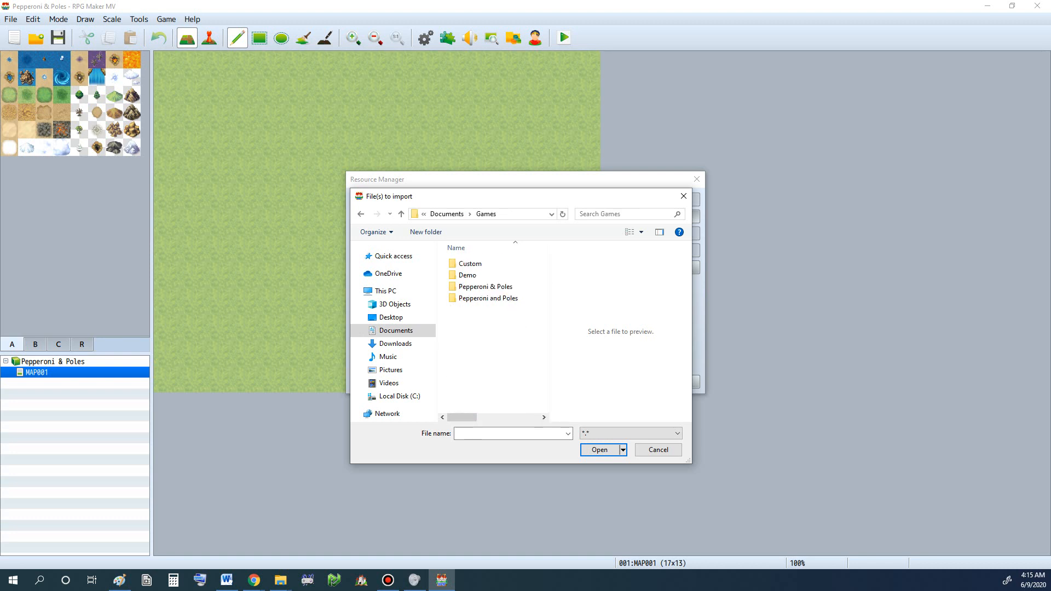
{"action": "double_click", "coordinate": [470, 263]}
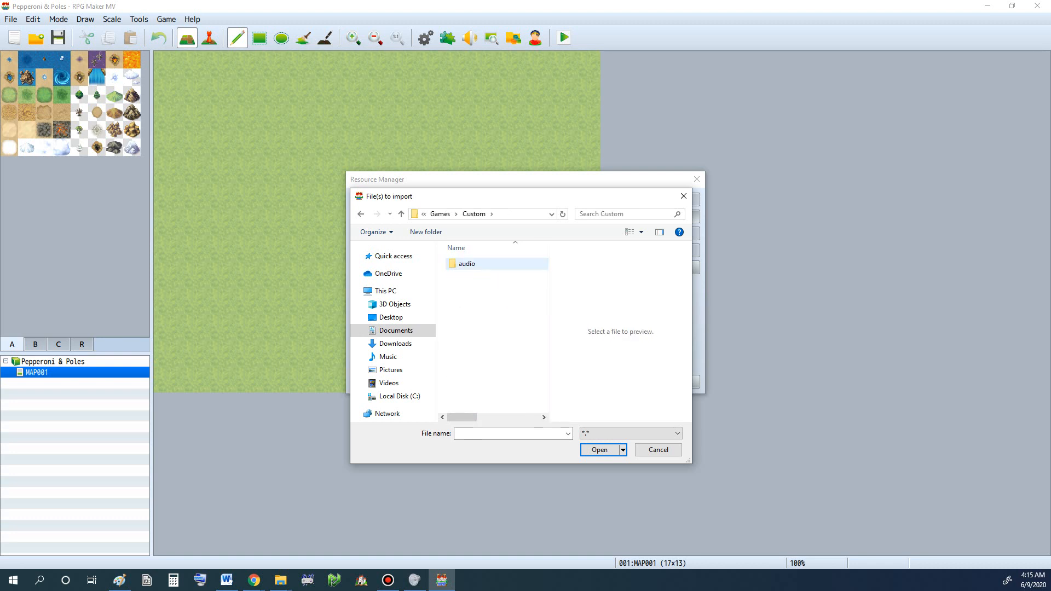
{"action": "left_click", "coordinate": [469, 264]}
{"action": "double_click", "coordinate": [466, 263]}
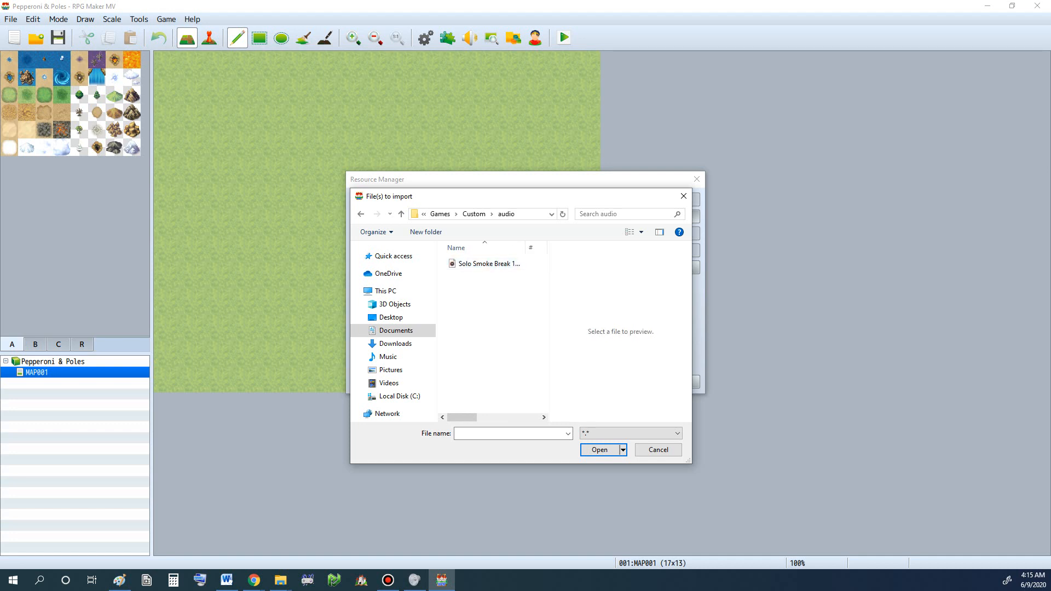
{"action": "left_click", "coordinate": [485, 263]}
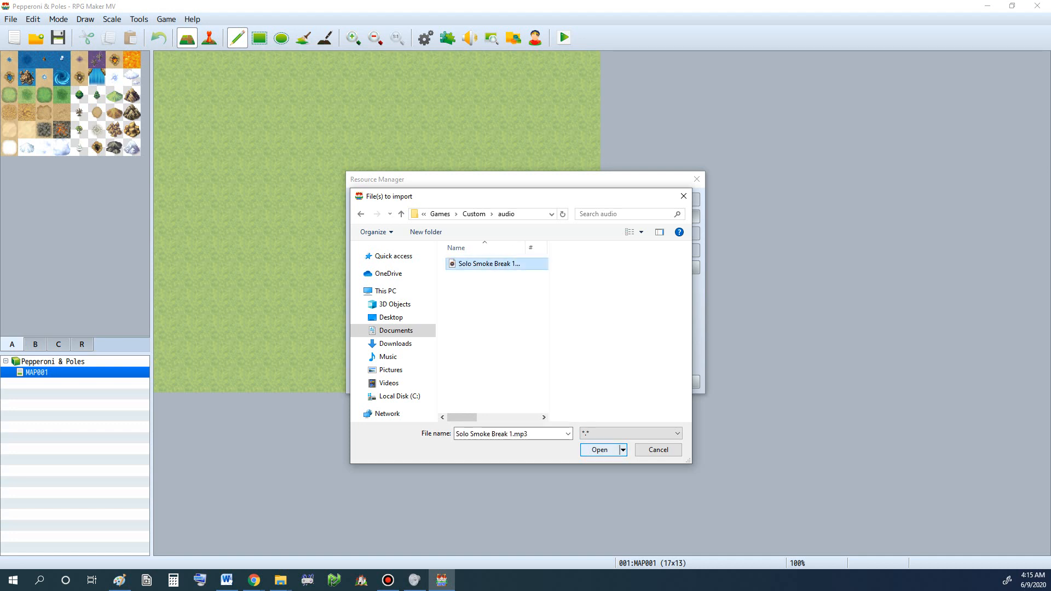
{"action": "left_click", "coordinate": [599, 449]}
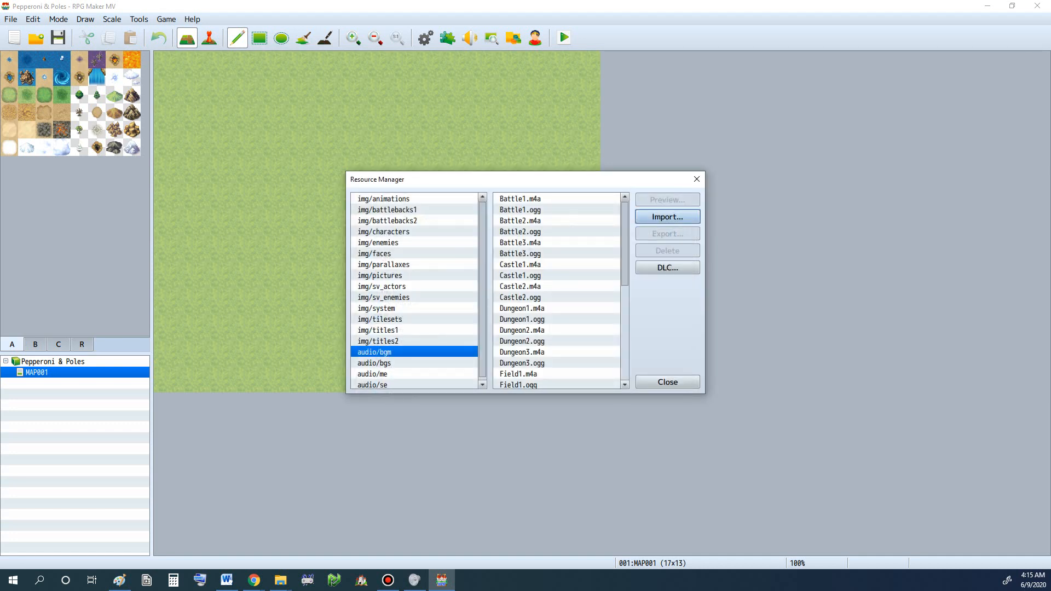
Step: Locate the imported Solo Smoke Break 1.mp3 in the audio/bgm resources and close the Resource Manager
{"action": "scroll", "coordinate": [557, 291], "scroll_direction": "down", "scroll_amount": 6}
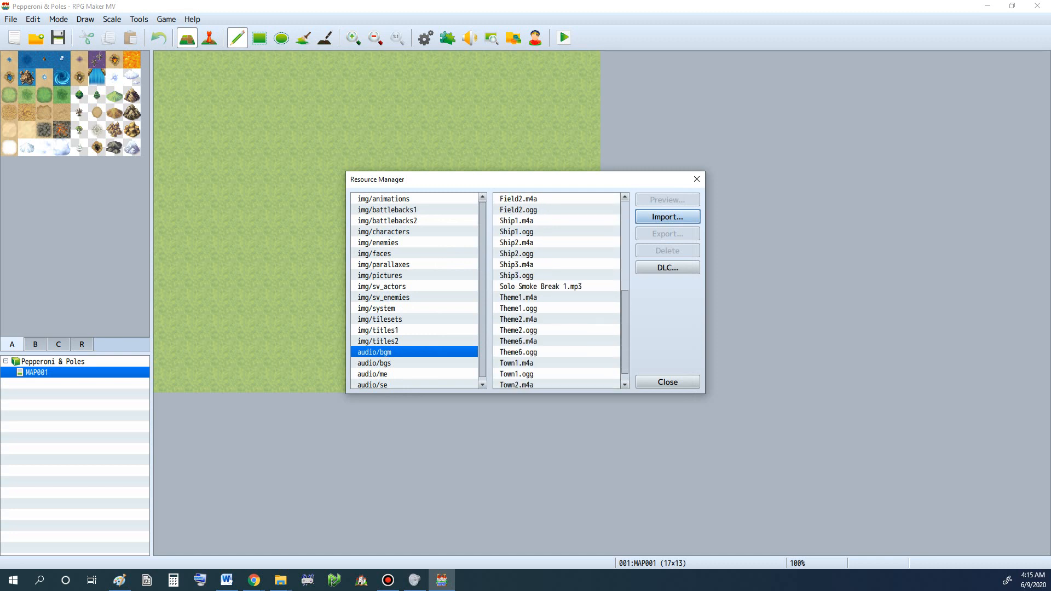
{"action": "left_click", "coordinate": [557, 286]}
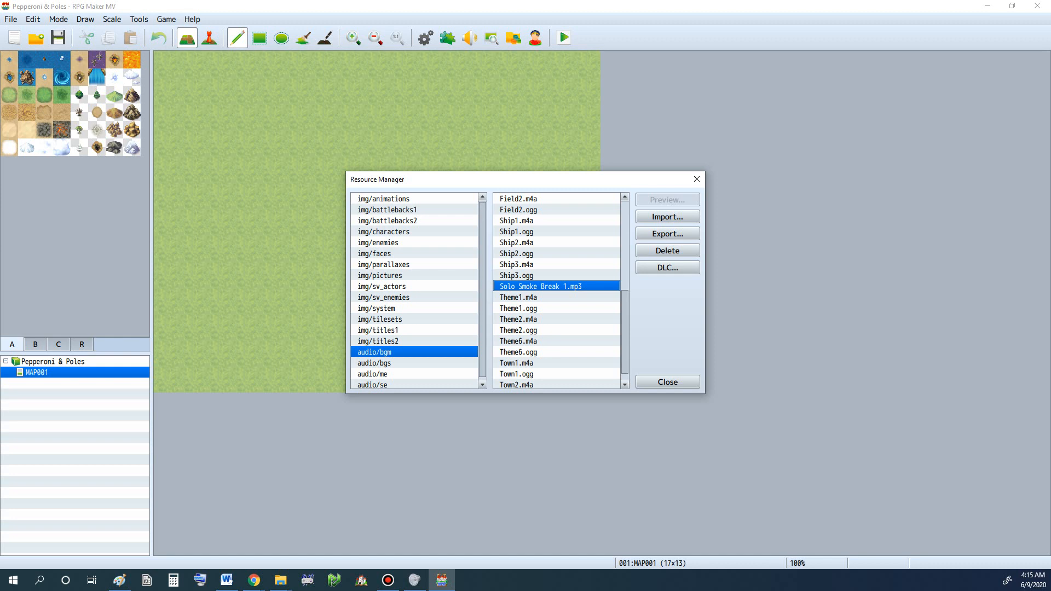
{"action": "left_click", "coordinate": [667, 382]}
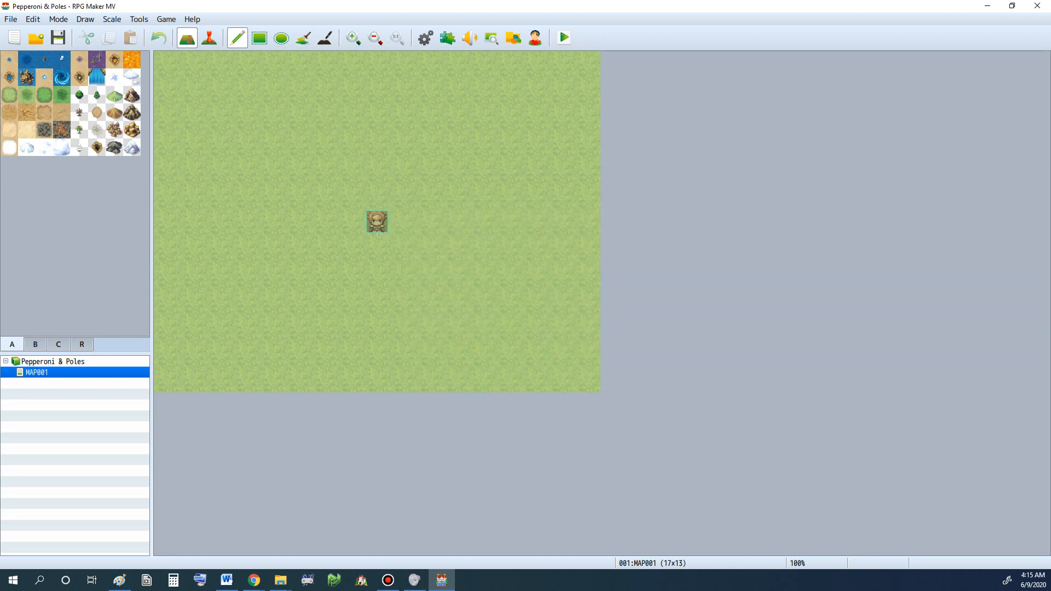
Step: Look through the available tracks for the Title music in the database's System settings, and leave the audio selection without changing it
{"action": "left_click", "coordinate": [139, 19]}
{"action": "left_click", "coordinate": [159, 33]}
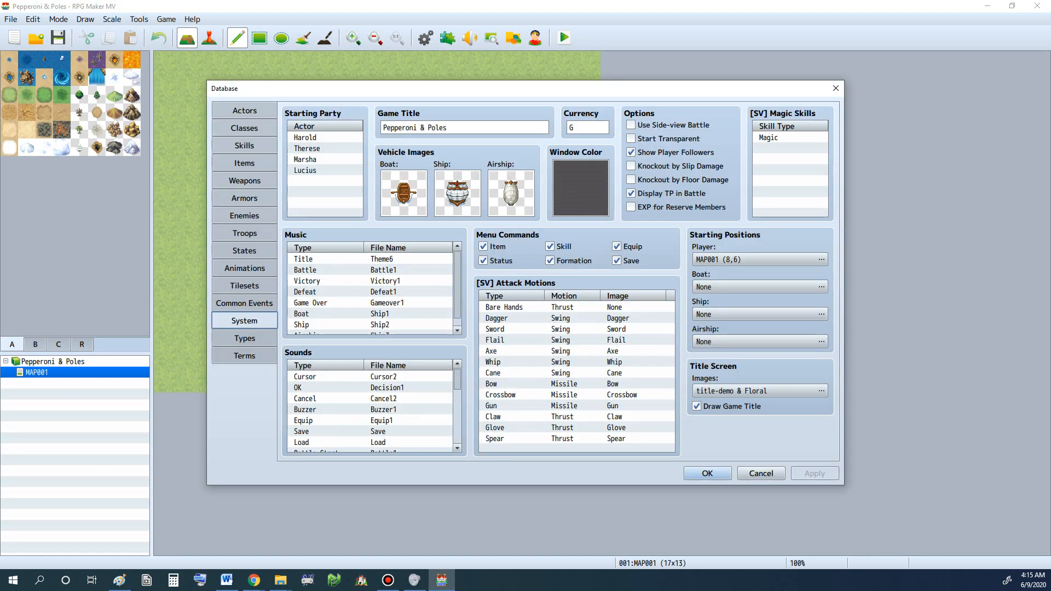
{"action": "double_click", "coordinate": [370, 259]}
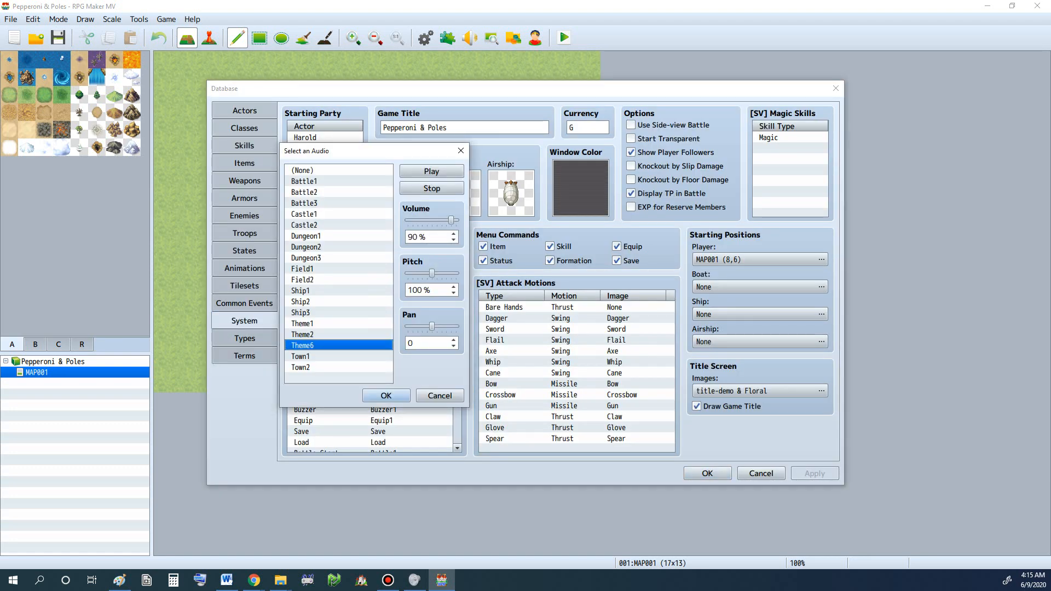
{"action": "left_click", "coordinate": [329, 313]}
{"action": "left_click", "coordinate": [329, 203]}
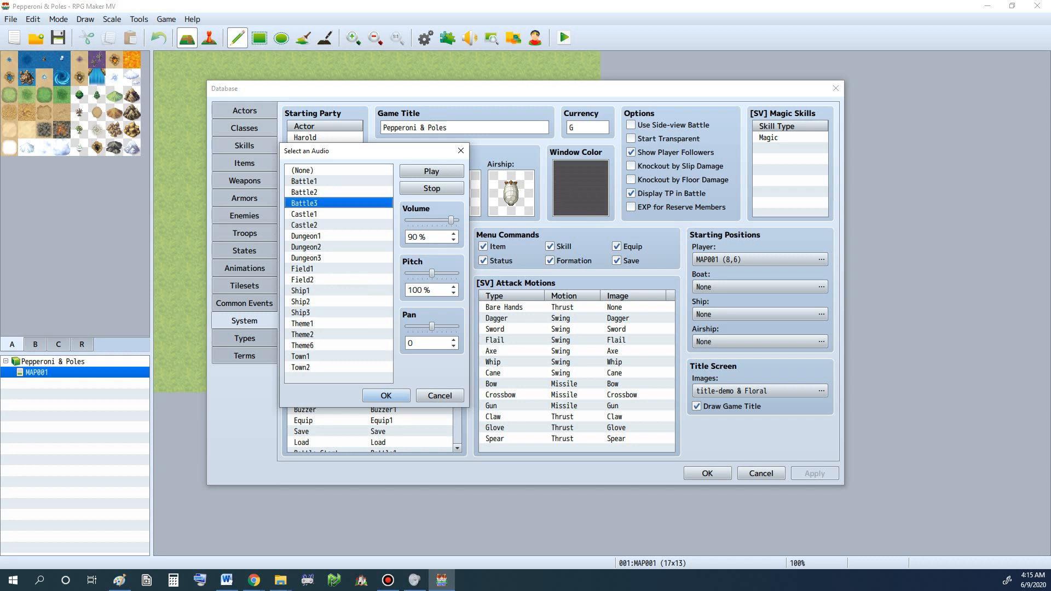
{"action": "left_click", "coordinate": [329, 357]}
{"action": "left_click", "coordinate": [329, 302]}
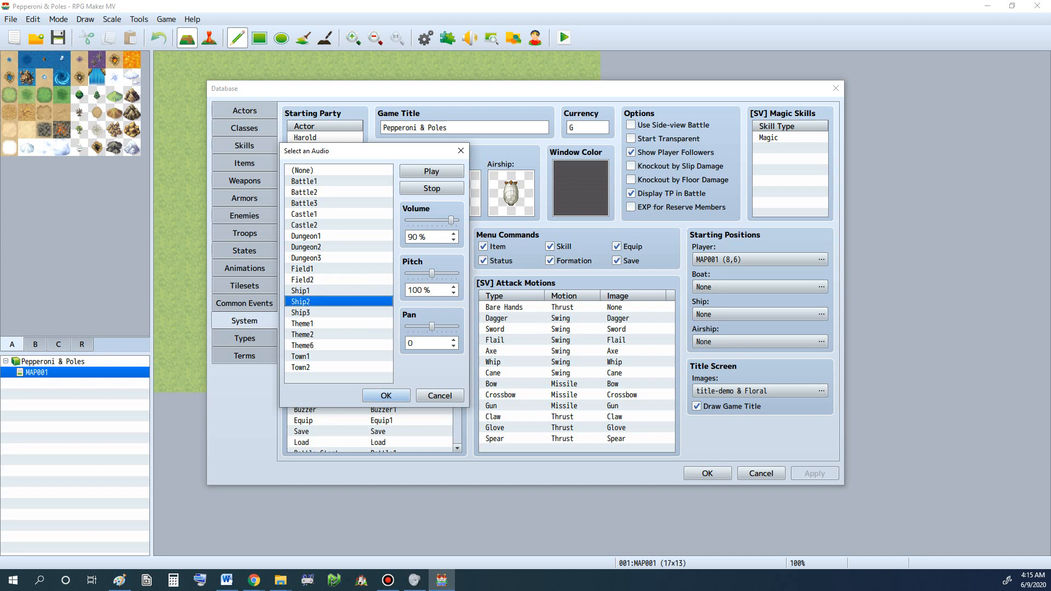
{"action": "left_click", "coordinate": [328, 171]}
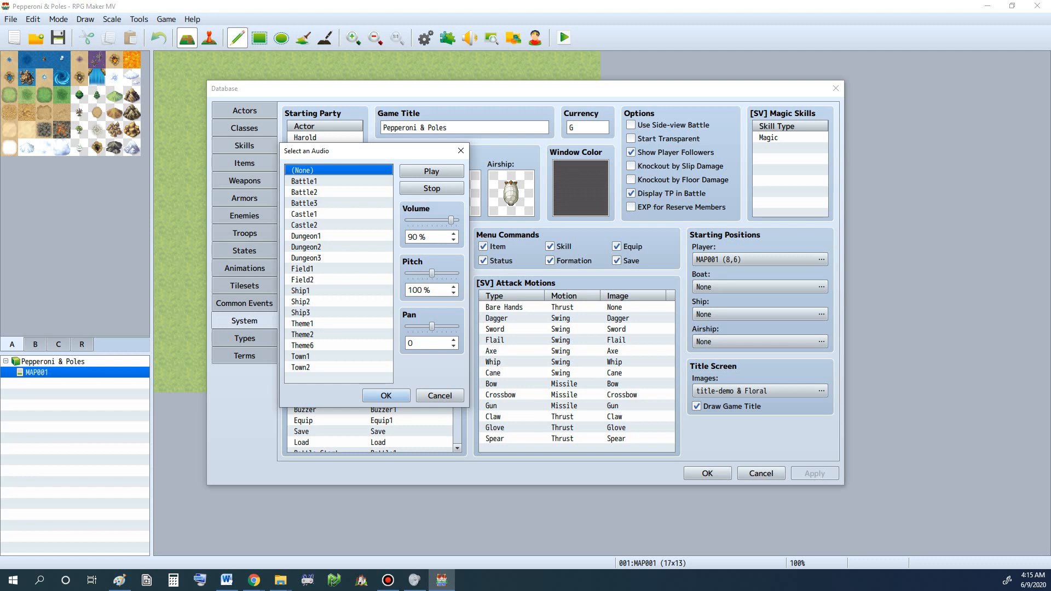
{"action": "left_click", "coordinate": [461, 150]}
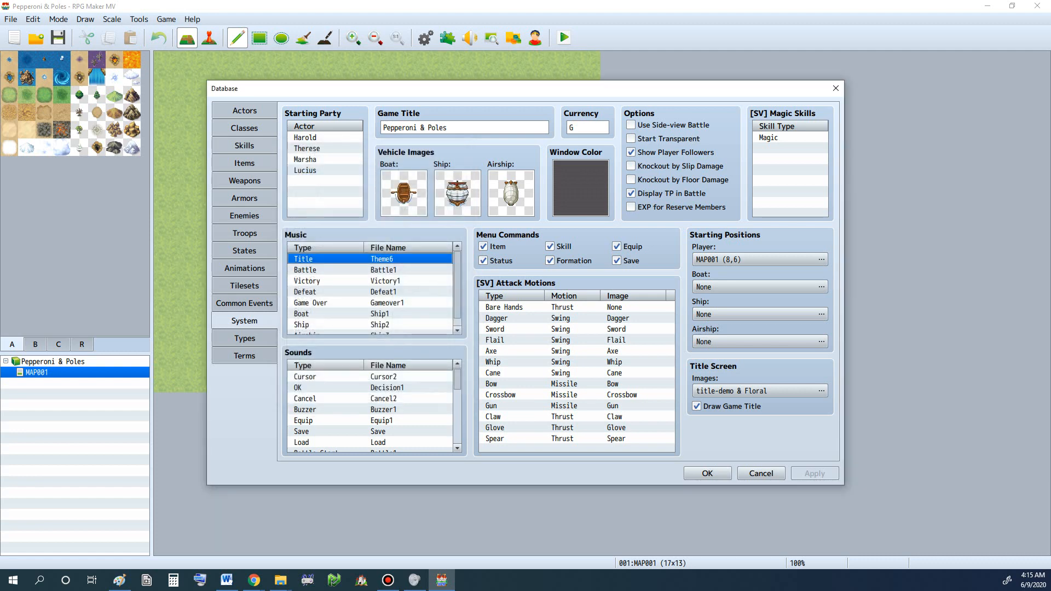
Step: Check the audio choices for the Battle music for the imported song, cancel the selection, and close the database
{"action": "double_click", "coordinate": [328, 270]}
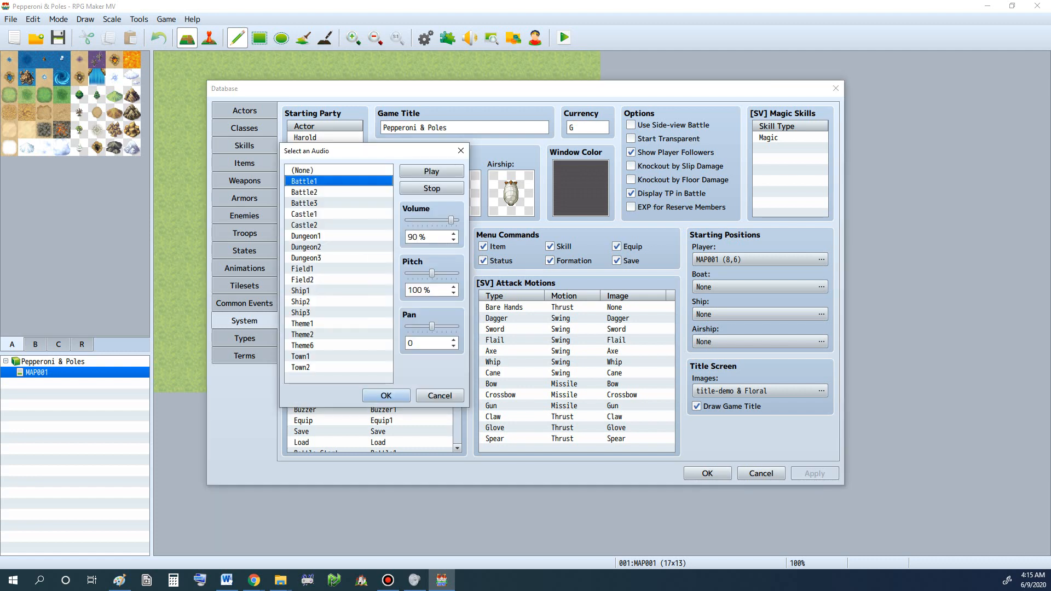
{"action": "left_click", "coordinate": [334, 291]}
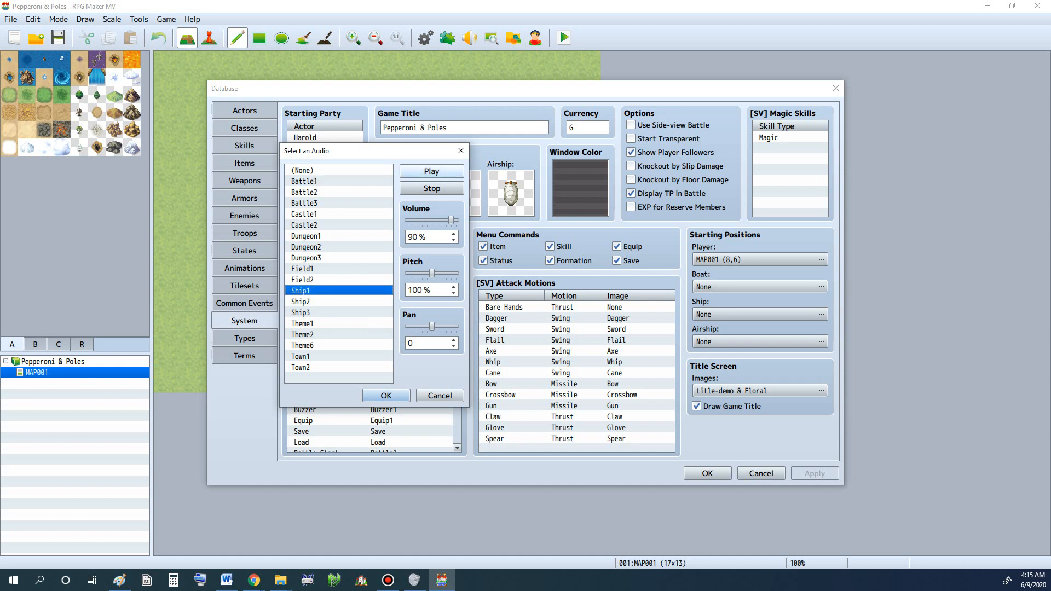
{"action": "left_click", "coordinate": [461, 151]}
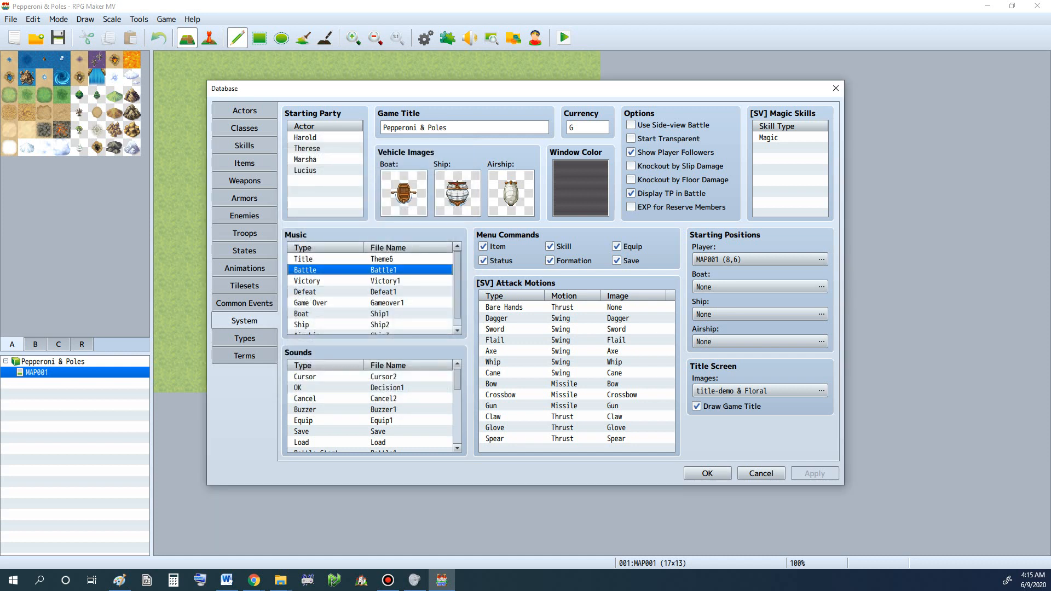
{"action": "left_click", "coordinate": [370, 325]}
{"action": "left_click", "coordinate": [370, 409]}
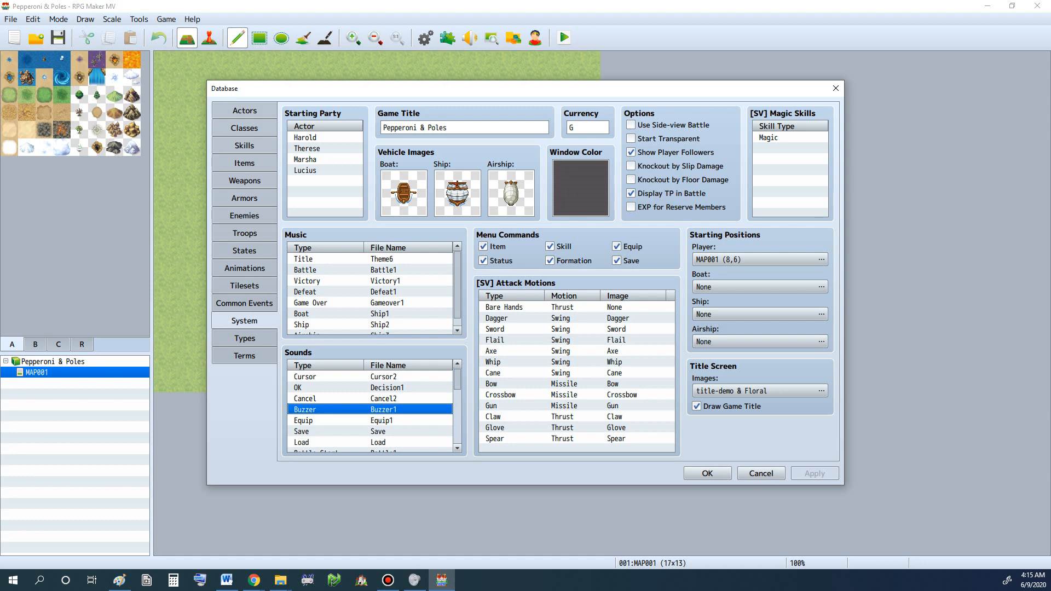
{"action": "left_click", "coordinate": [836, 88]}
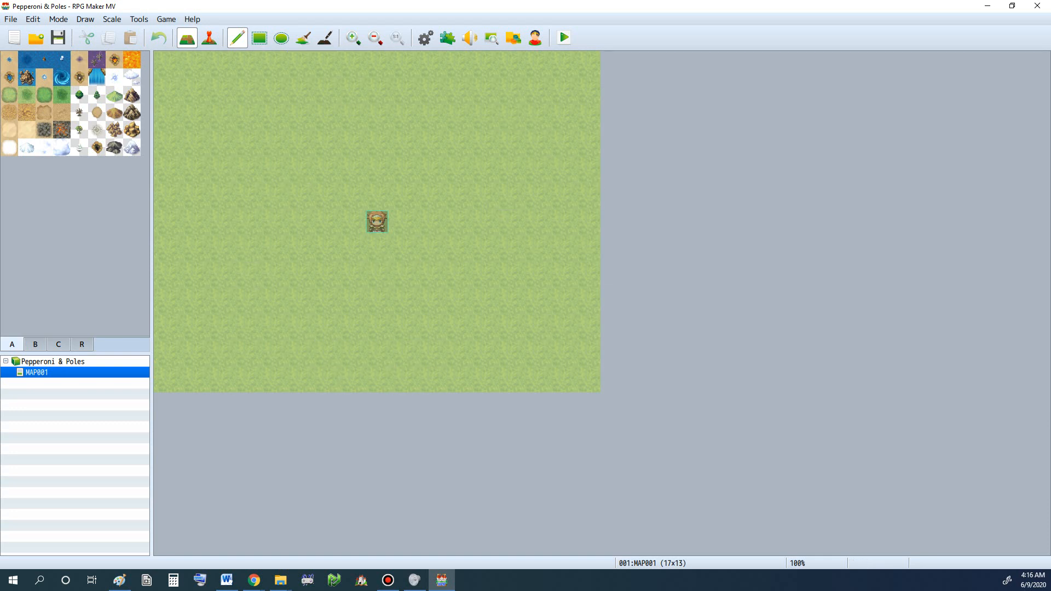
Step: Switch to Chrome and search the web in a new tab for "how to import music rpg mv"
{"action": "left_click", "coordinate": [253, 580]}
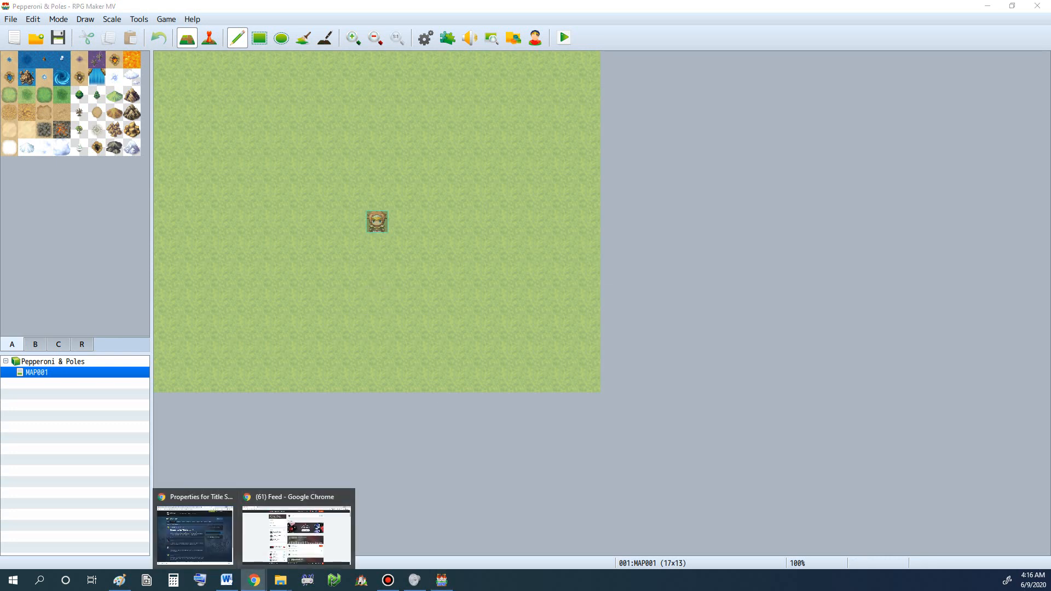
{"action": "left_click", "coordinate": [296, 533]}
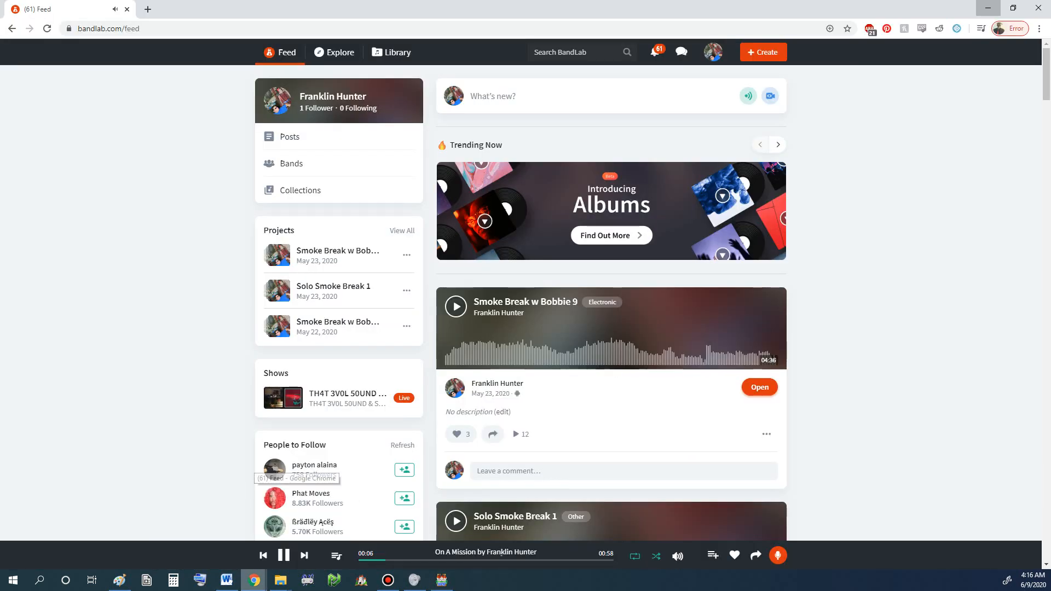
{"action": "left_click", "coordinate": [148, 9]}
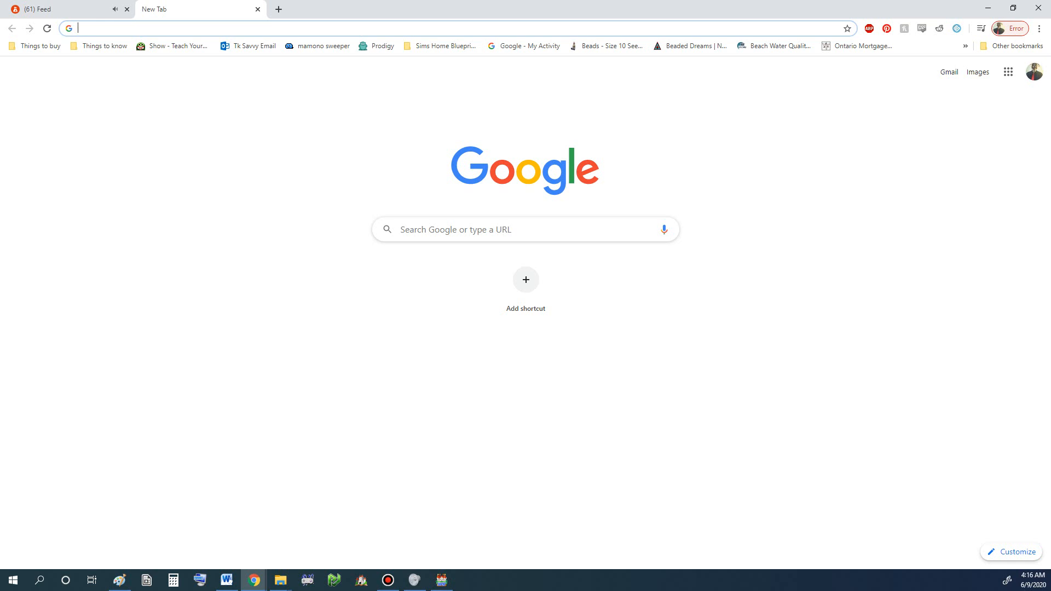
{"action": "type", "text": "how to"}
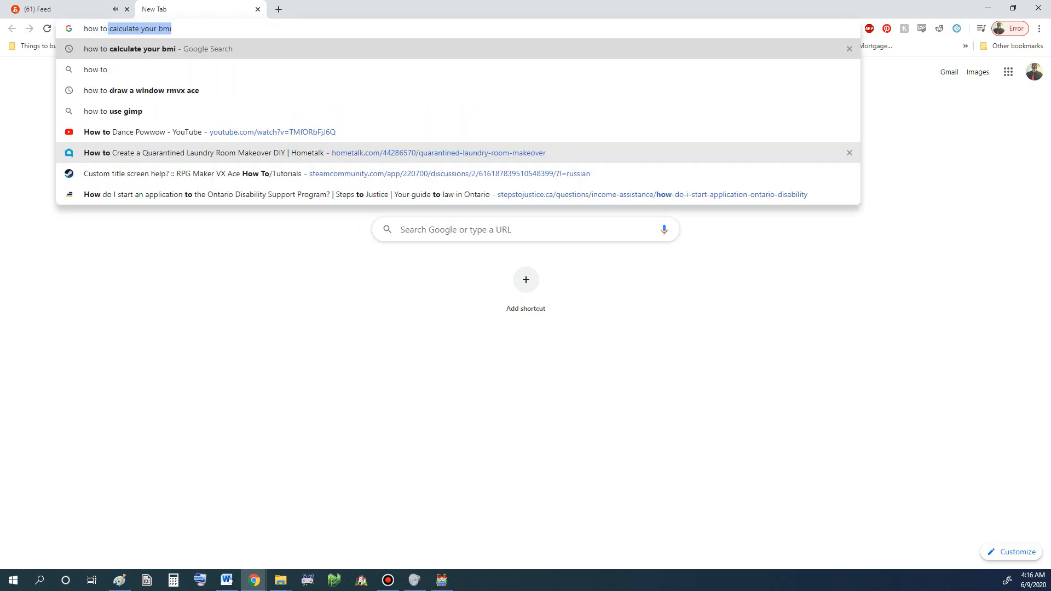
{"action": "type", "text": " impo"}
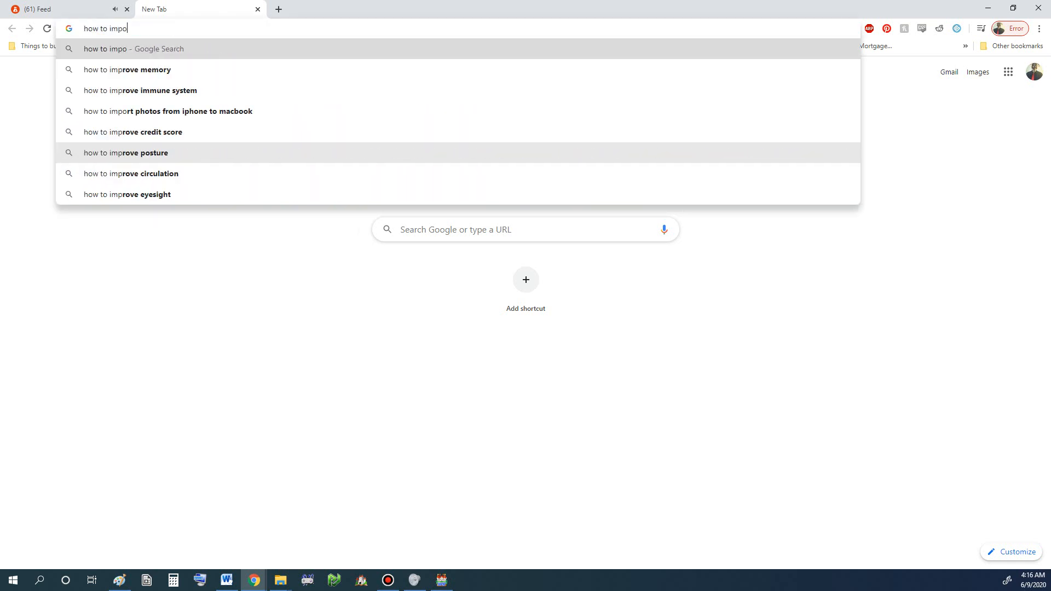
{"action": "type", "text": "rt music rp"}
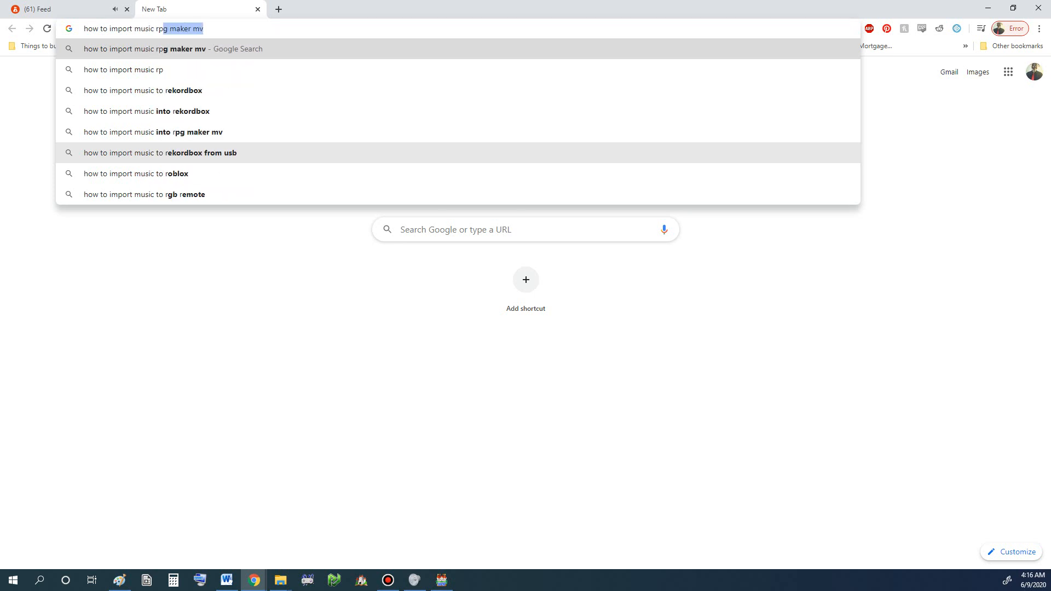
{"action": "type", "text": "g mv"}
{"action": "key", "text": "Return"}
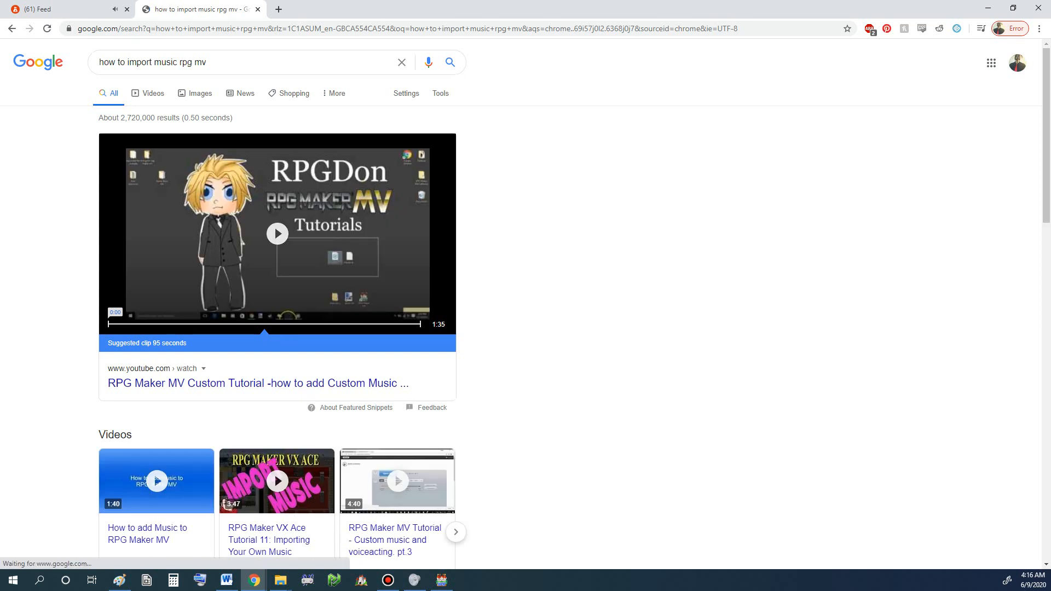
Step: Open the RPG Maker Forums result "Adding Custom Music to MV?" and read the replies about supported audio formats
{"action": "scroll", "coordinate": [525, 306], "scroll_direction": "down", "scroll_amount": 10}
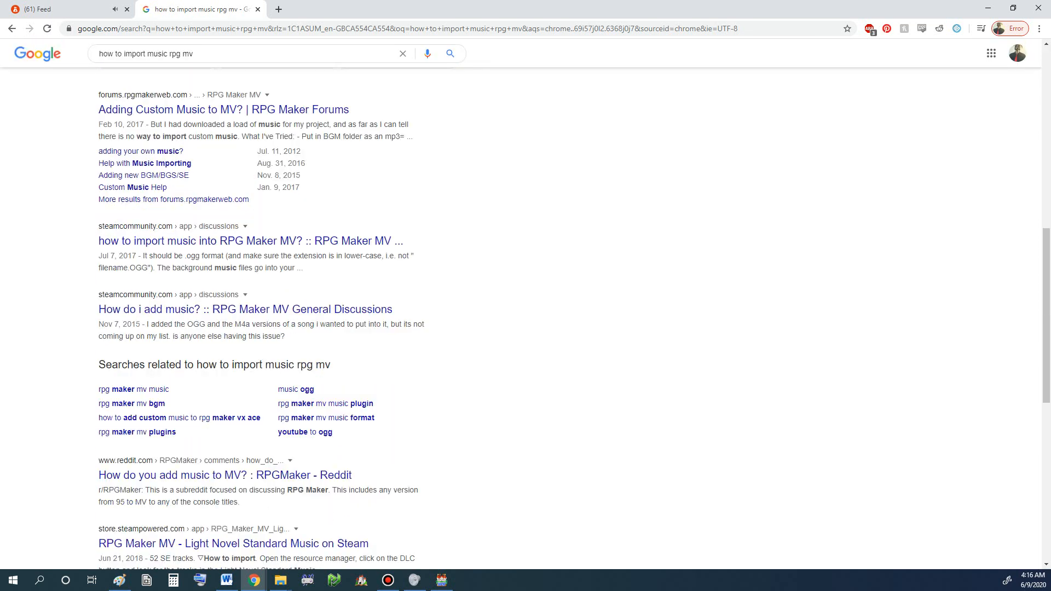
{"action": "left_click", "coordinate": [224, 110]}
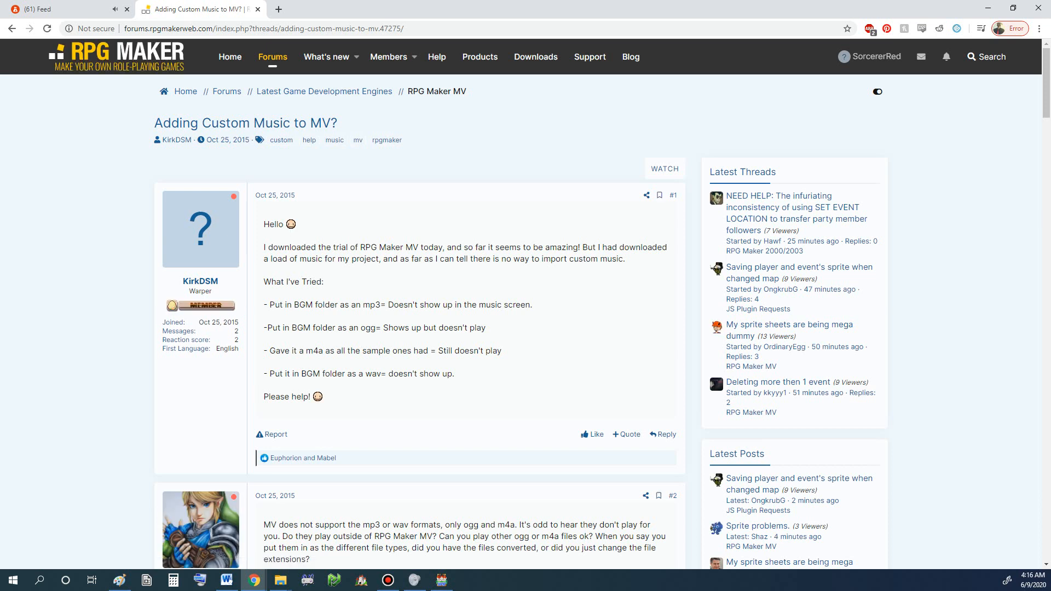
{"action": "scroll", "coordinate": [521, 304], "scroll_direction": "down", "scroll_amount": 5}
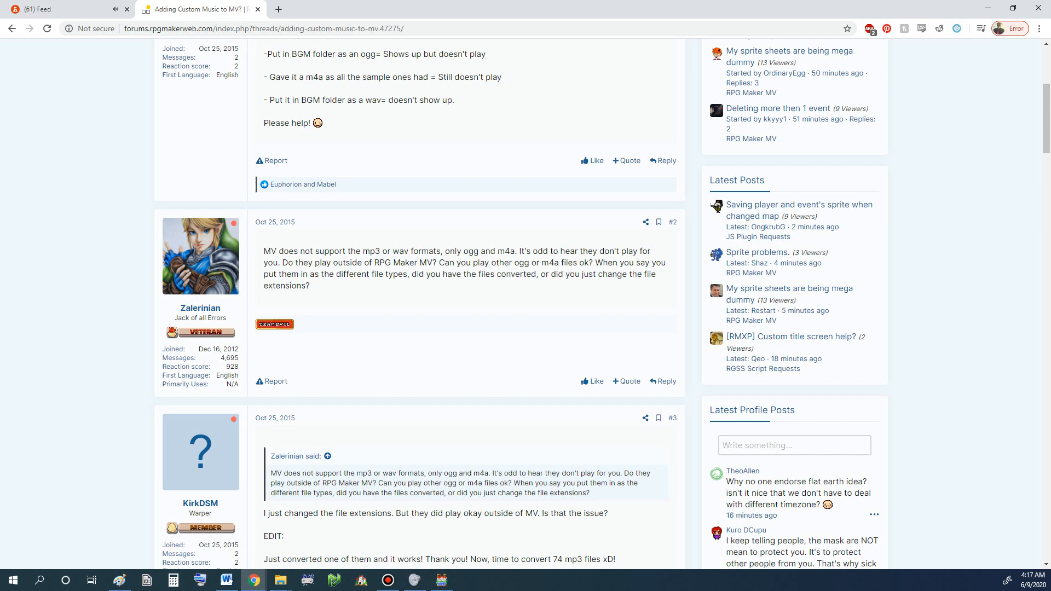
Step: Reread the forum thread's posts about supported audio formats and converting mp3 files
{"action": "scroll", "coordinate": [525, 304], "scroll_direction": "down", "scroll_amount": 3}
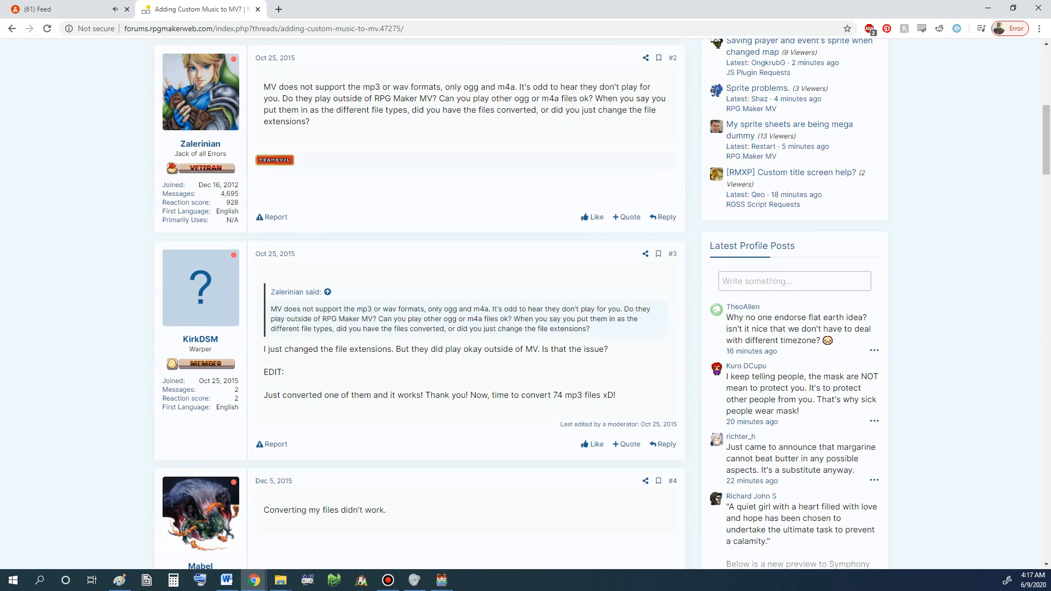
{"action": "scroll", "coordinate": [526, 304], "scroll_direction": "up", "scroll_amount": 2}
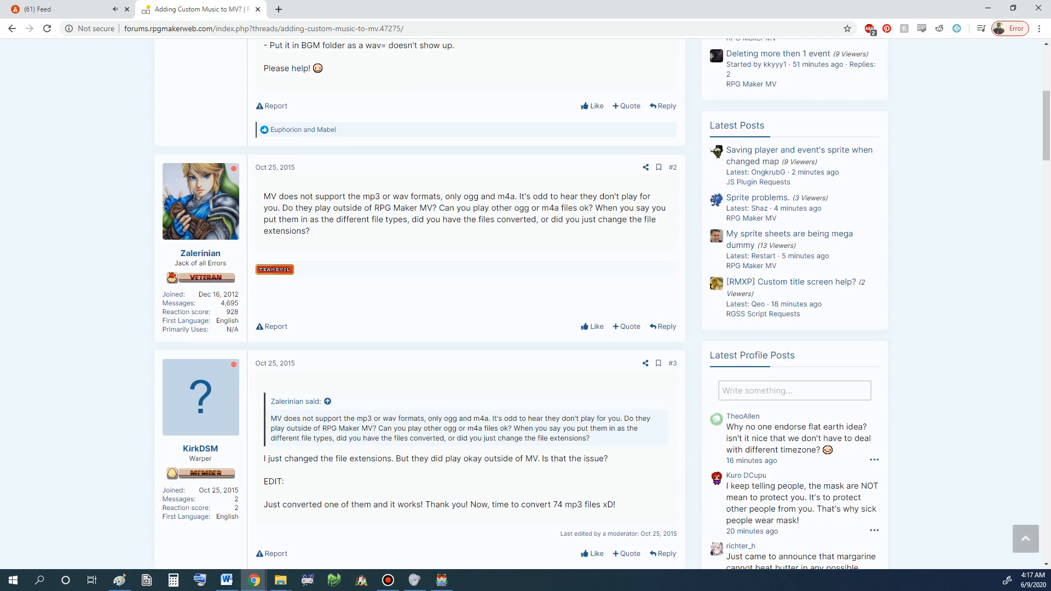
{"action": "left_click_drag", "start_coordinate": [494, 504], "coordinate": [616, 504]}
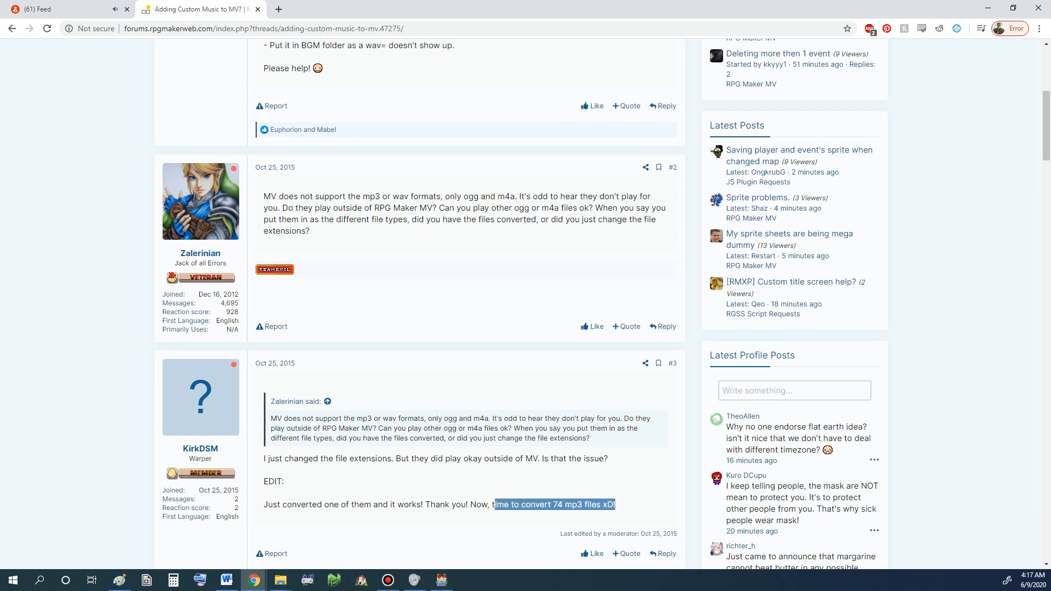
{"action": "left_click", "coordinate": [616, 504]}
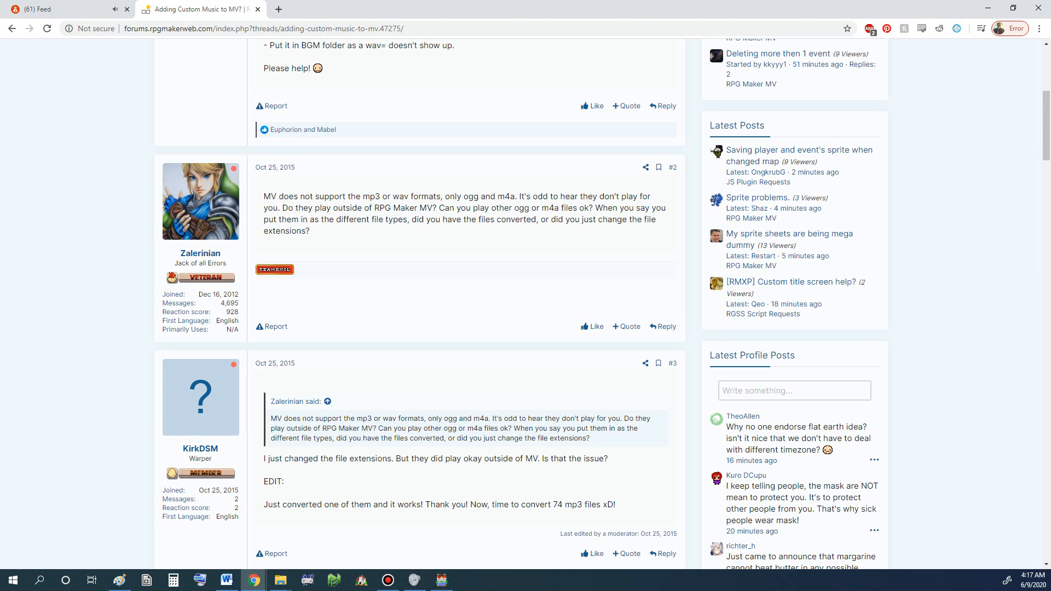
{"action": "scroll", "coordinate": [419, 307], "scroll_direction": "up", "scroll_amount": 3}
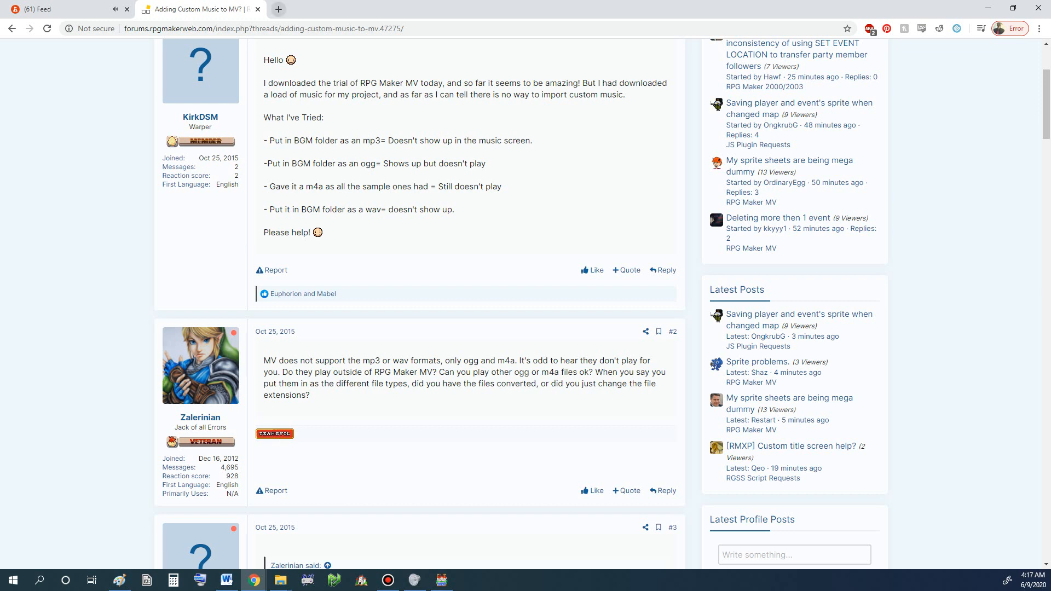
Step: Check the download formats offered for the song Solo Smoke Break 1 on BandLab, and cancel the download
{"action": "left_click", "coordinate": [66, 9]}
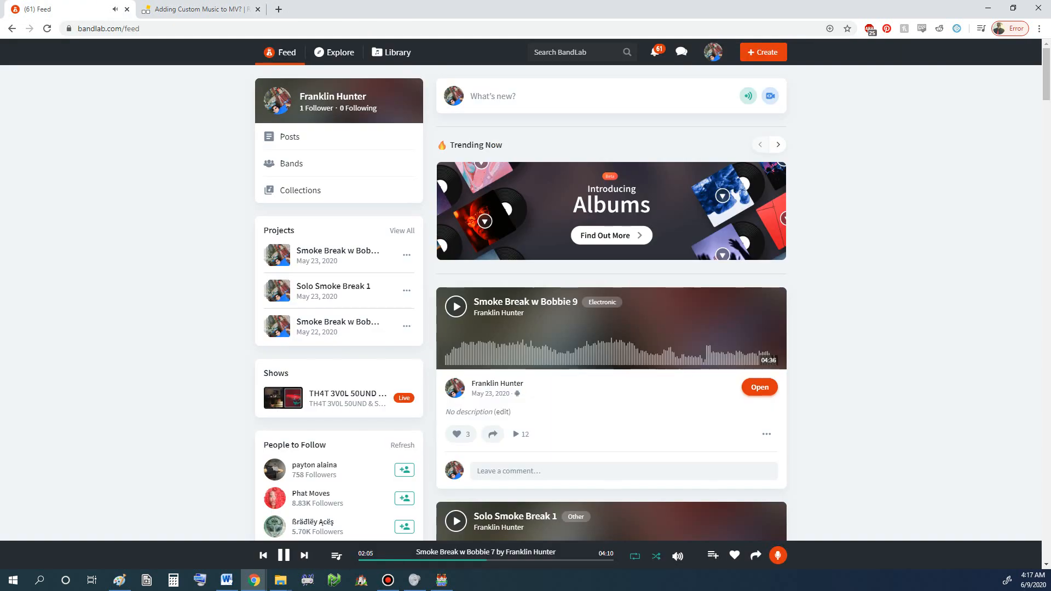
{"action": "scroll", "coordinate": [612, 219], "scroll_direction": "down", "scroll_amount": 4}
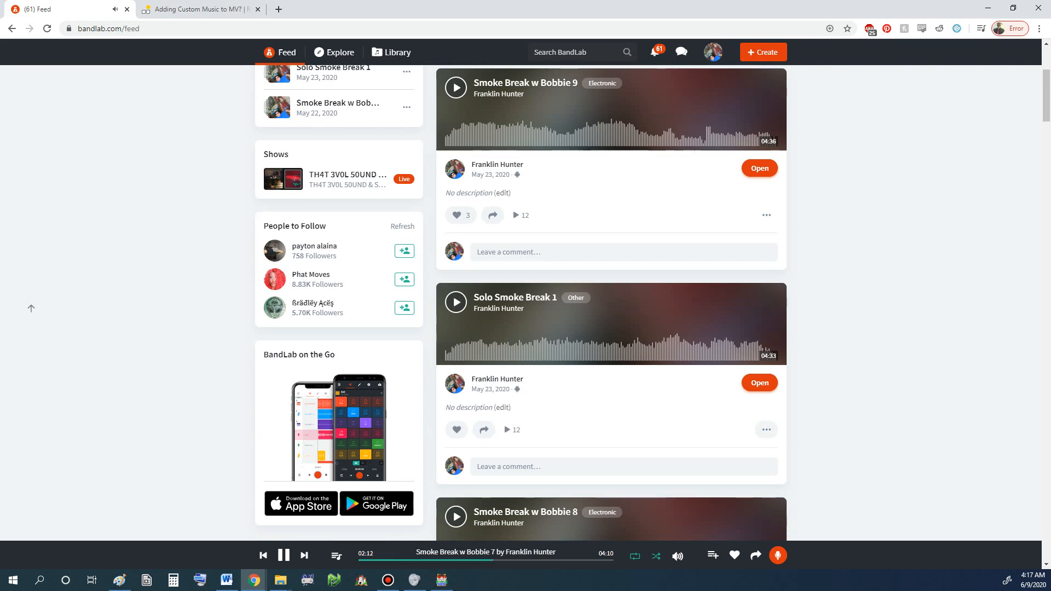
{"action": "left_click", "coordinate": [767, 429]}
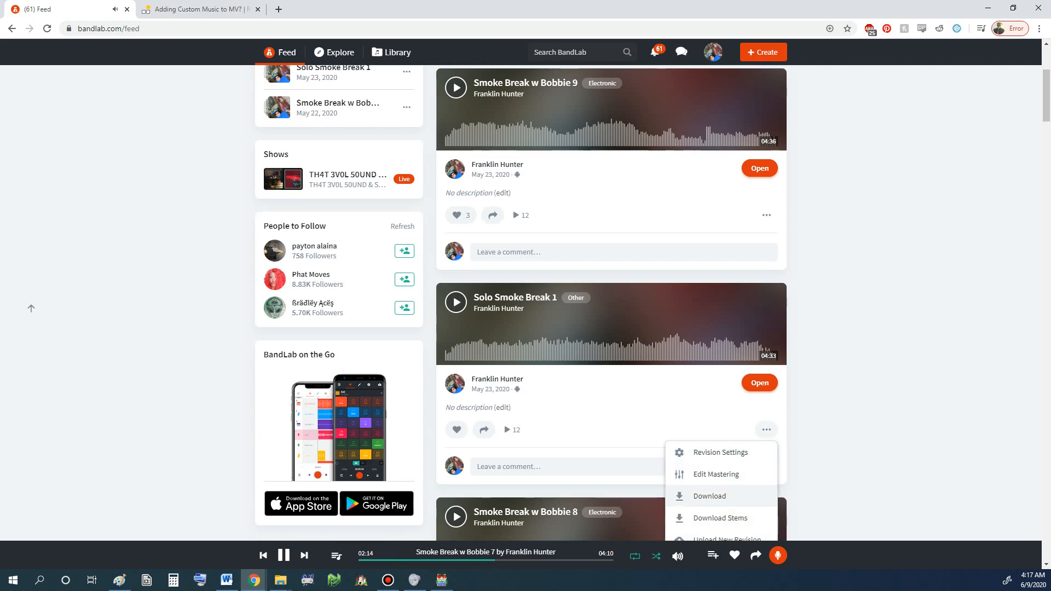
{"action": "left_click", "coordinate": [709, 496]}
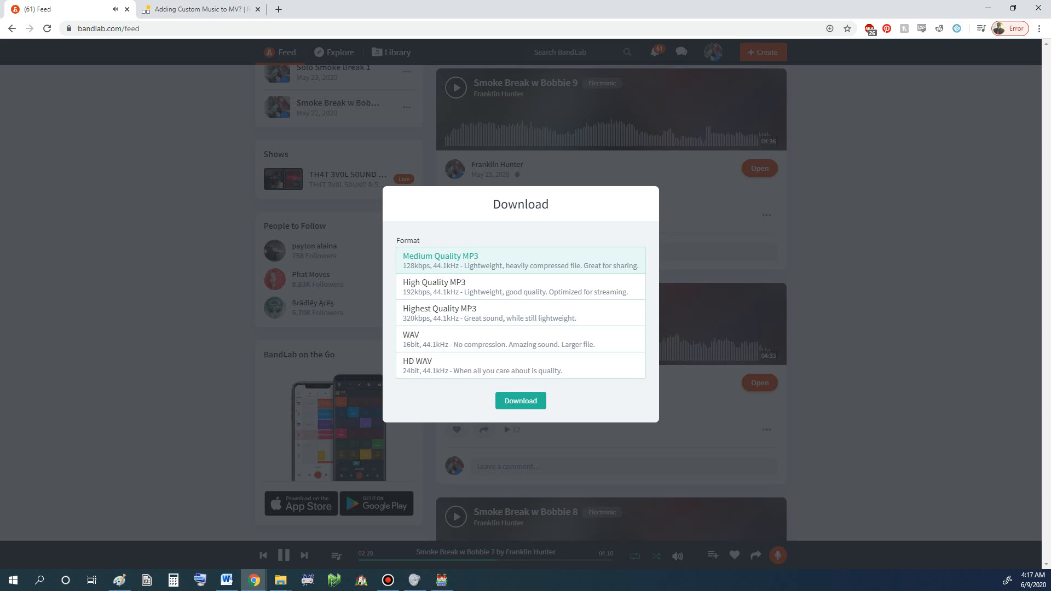
{"action": "key", "text": "Escape"}
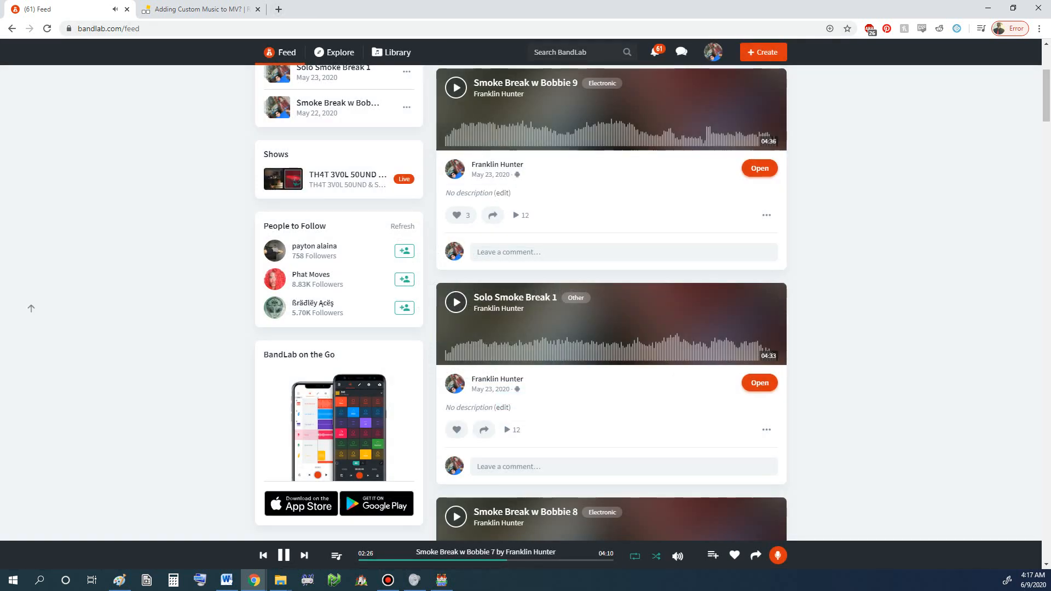
Step: Switch to File Explorer, open the Custom\audio folder in Games, and widen the Name column to show full file names
{"action": "left_click", "coordinate": [280, 581]}
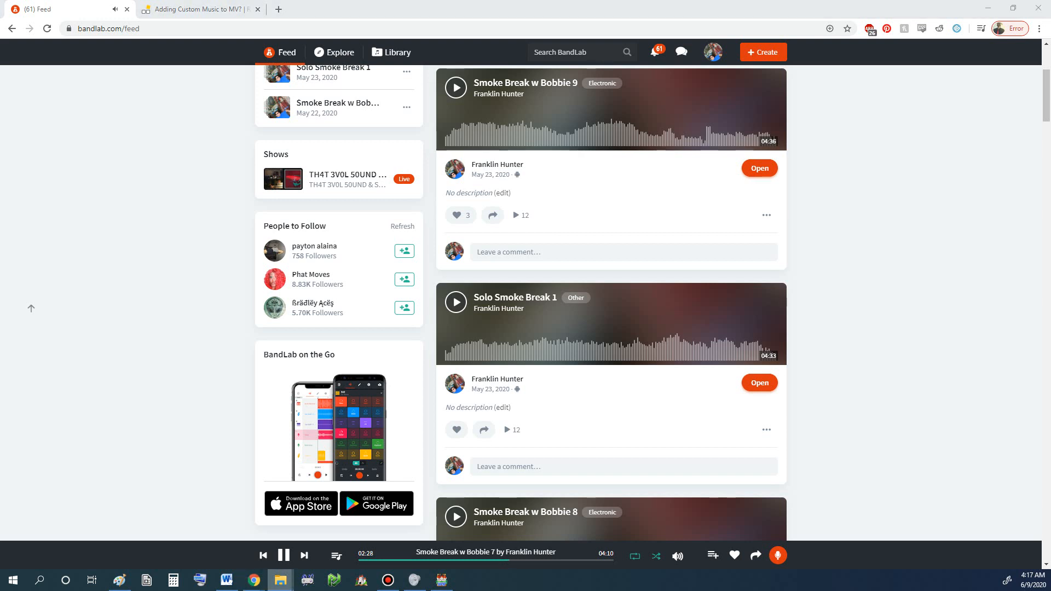
{"action": "right_click", "coordinate": [280, 581]}
{"action": "left_click", "coordinate": [281, 580]}
{"action": "left_click_drag", "start_coordinate": [492, 3], "coordinate": [558, 145]}
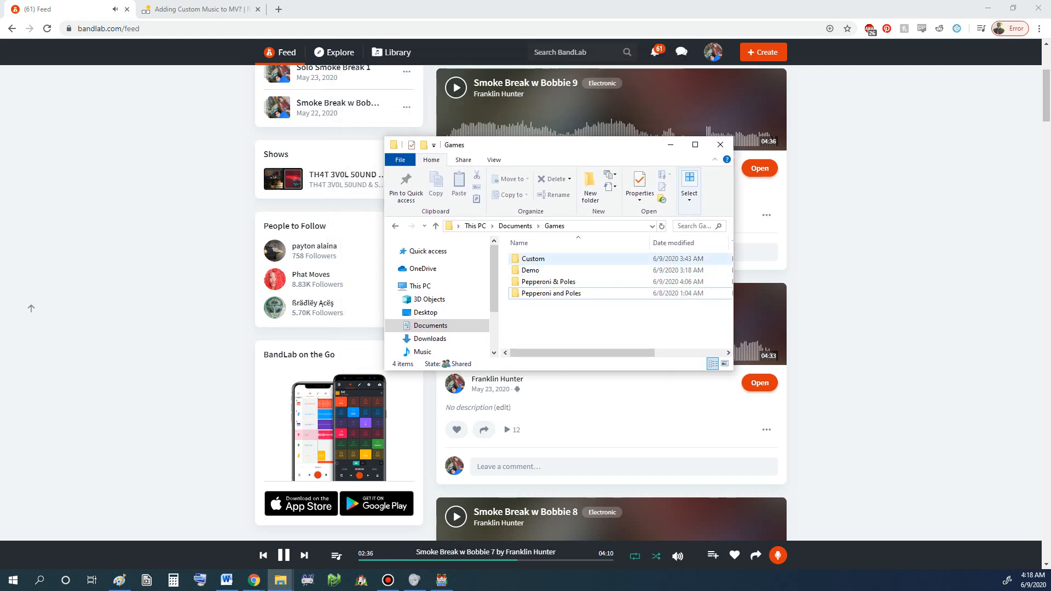
{"action": "double_click", "coordinate": [533, 258]}
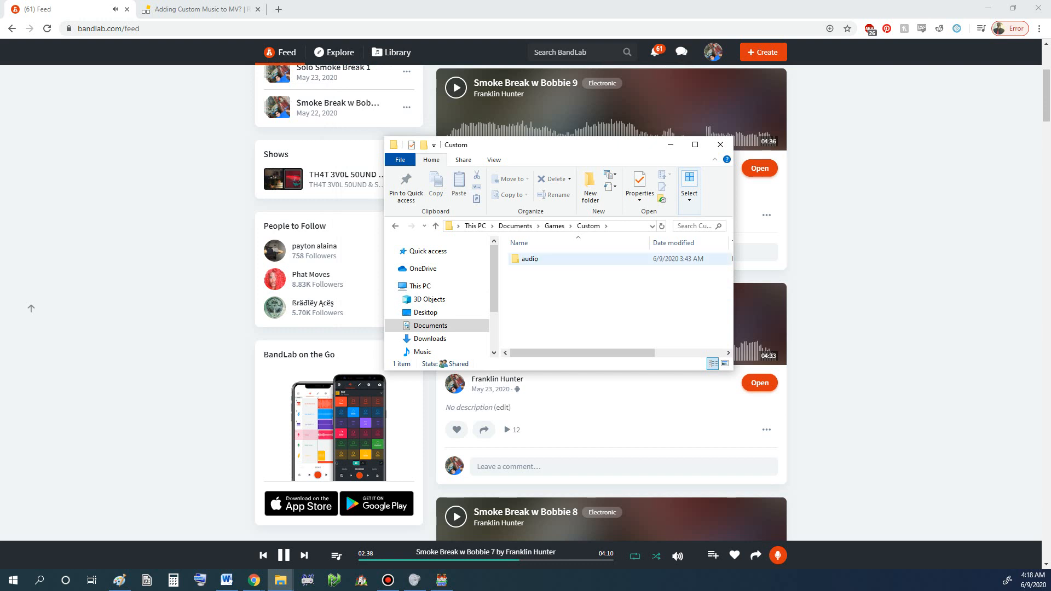
{"action": "double_click", "coordinate": [531, 258]}
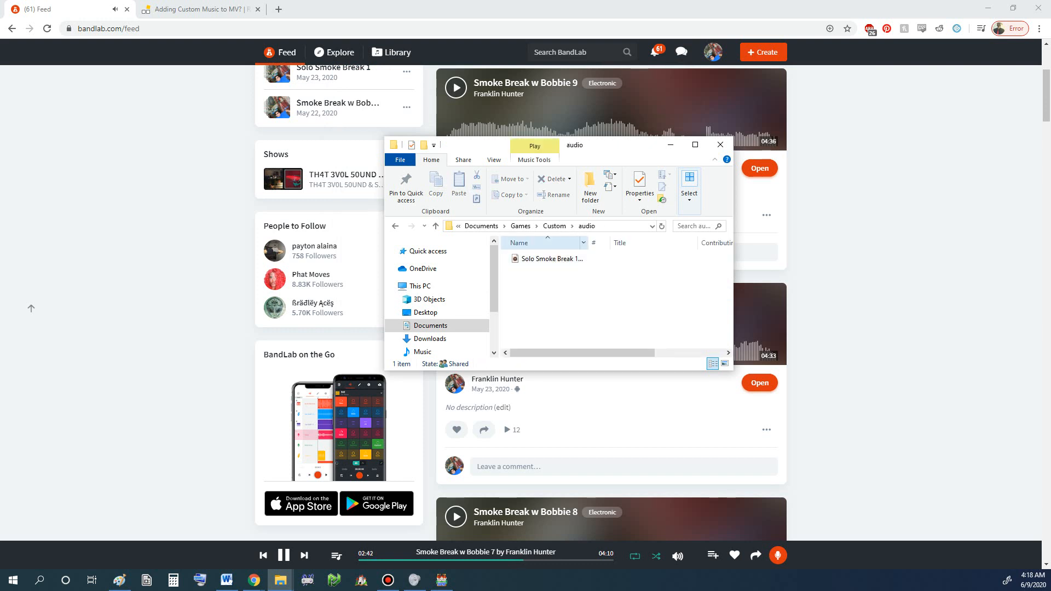
{"action": "left_click_drag", "start_coordinate": [589, 243], "coordinate": [678, 242]}
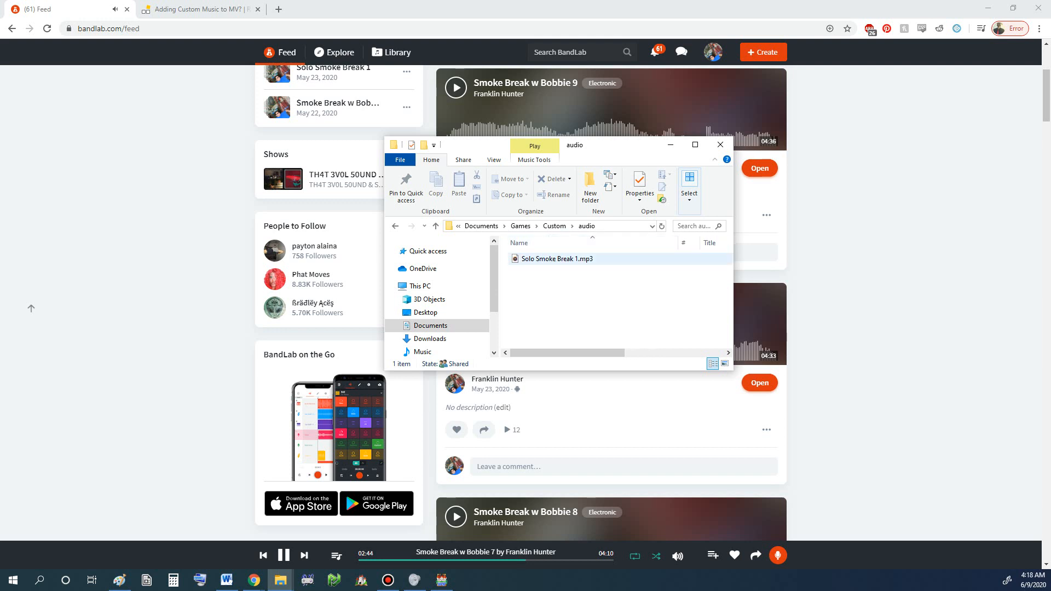
Step: Rename Solo Smoke Break 1.mp3 as Solo Smoke Break 1.m4a, accept the extension change, try opening it, and close the folder window
{"action": "left_click", "coordinate": [553, 258]}
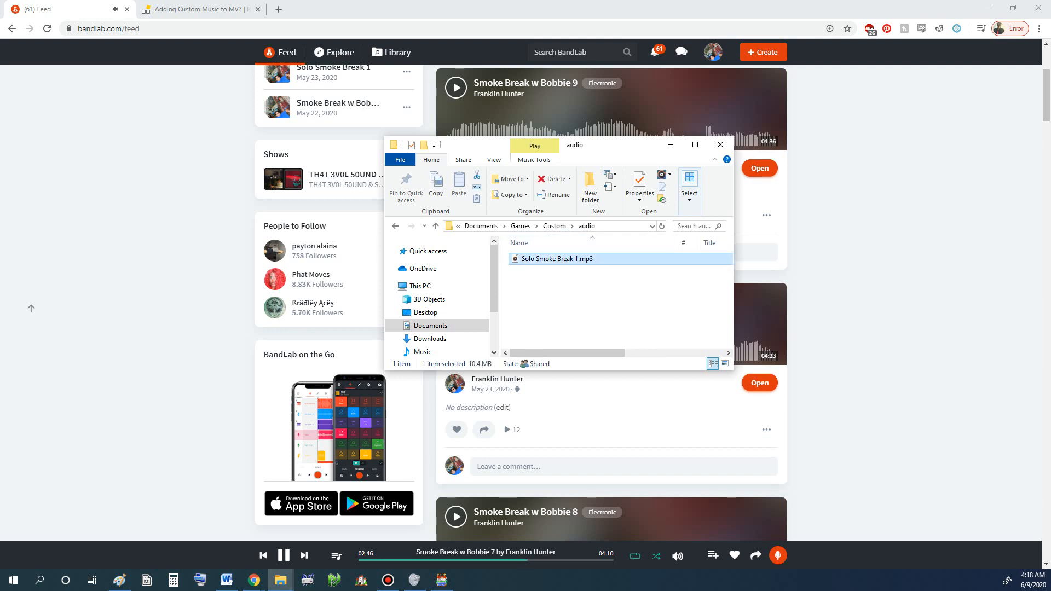
{"action": "key", "text": "F2"}
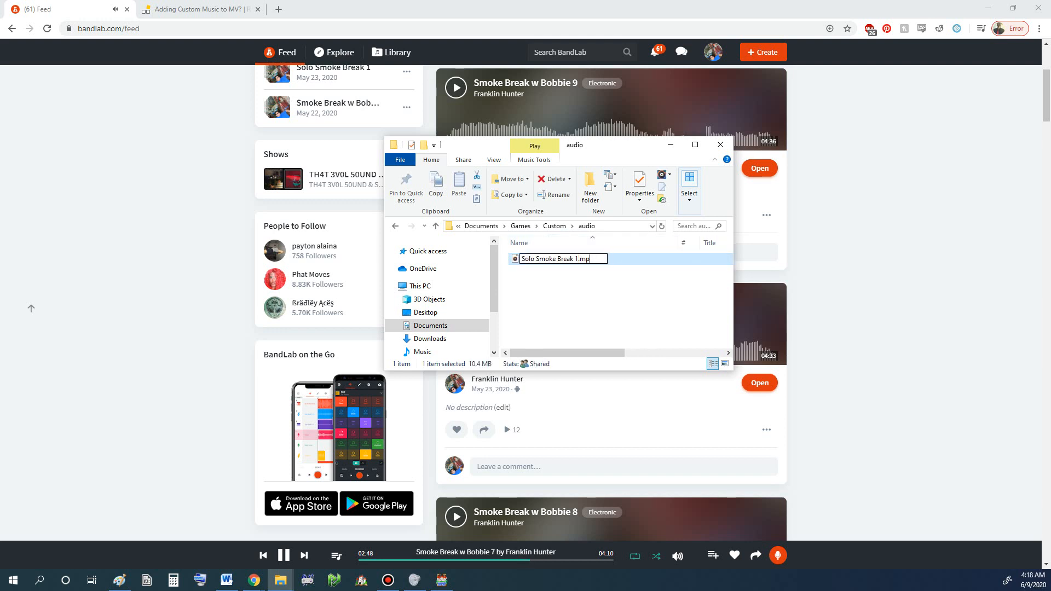
{"action": "key", "text": "BackSpace"}
{"action": "key", "text": "BackSpace"}
{"action": "type", "text": "4a"}
{"action": "key", "text": "Return"}
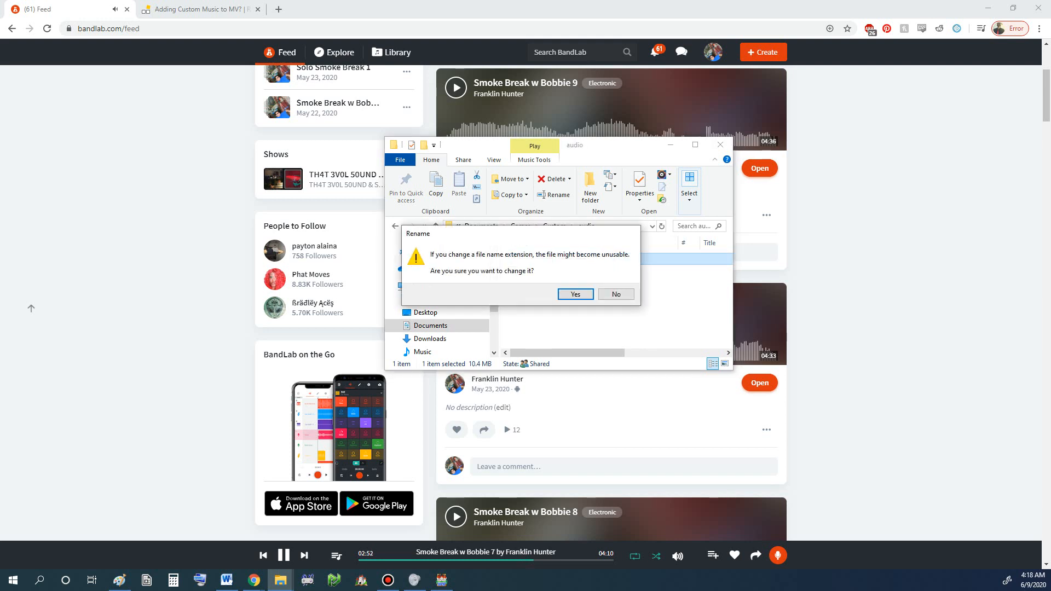
{"action": "key", "text": "Return"}
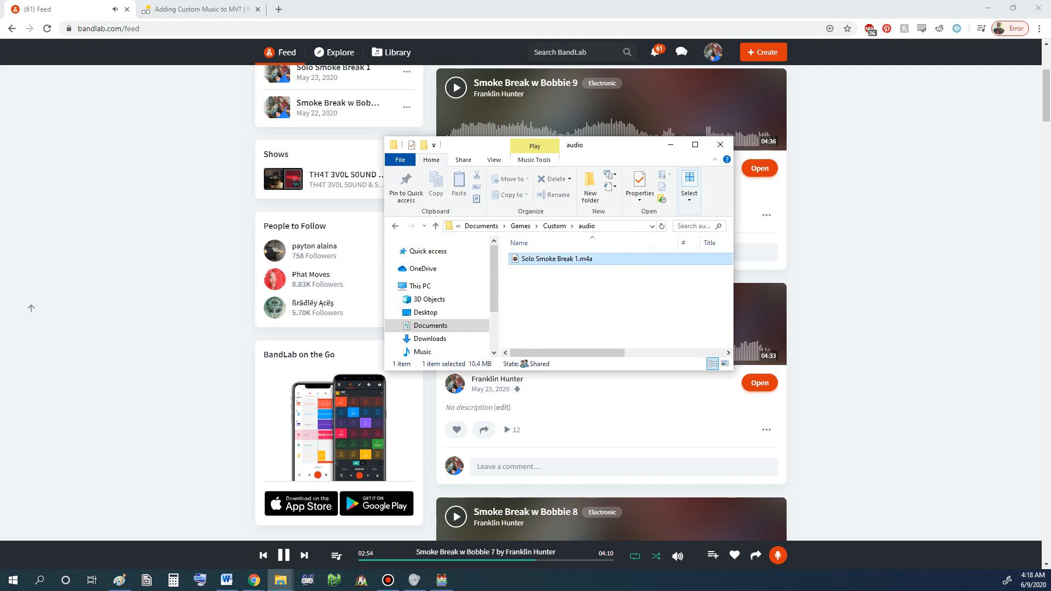
{"action": "key", "text": "Return"}
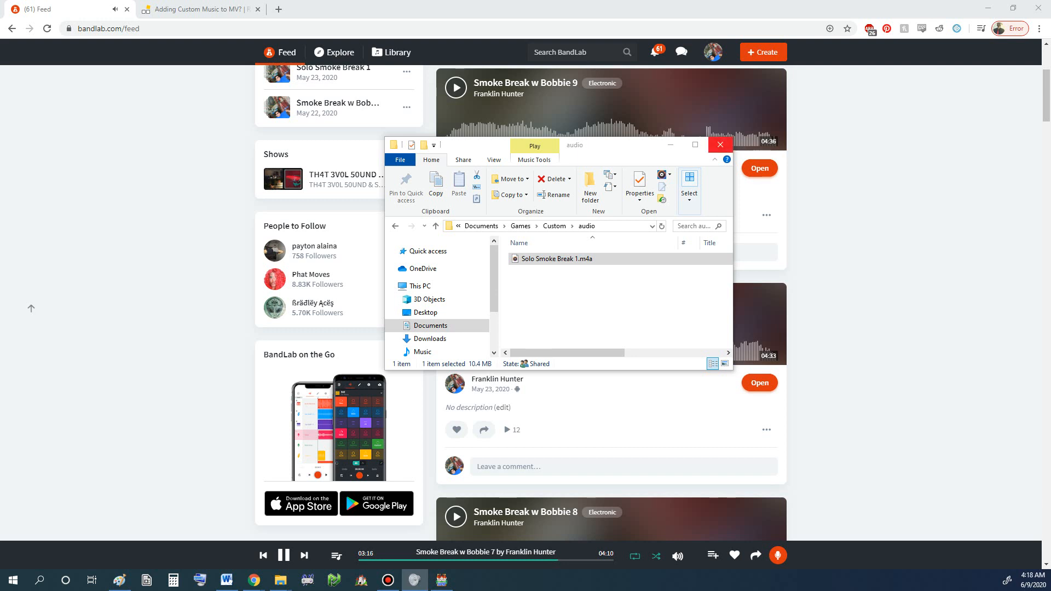
{"action": "left_click", "coordinate": [720, 145]}
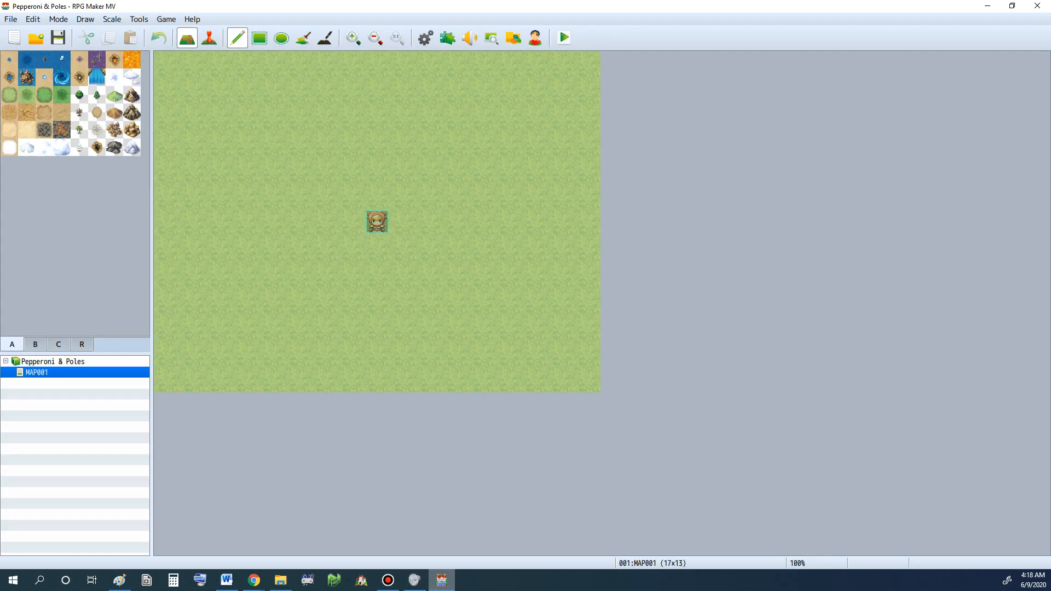
Step: Switch to RPG Maker MV and delete Solo Smoke Break 1.mp3 from audio/bgm in the Resource Manager
{"action": "left_click", "coordinate": [441, 580]}
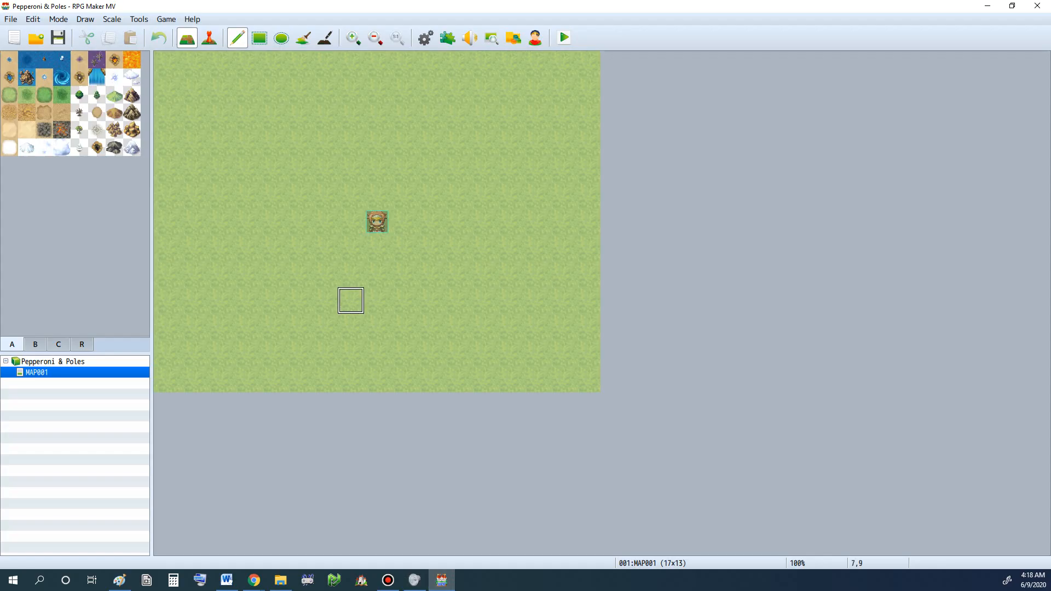
{"action": "left_click", "coordinate": [139, 20]}
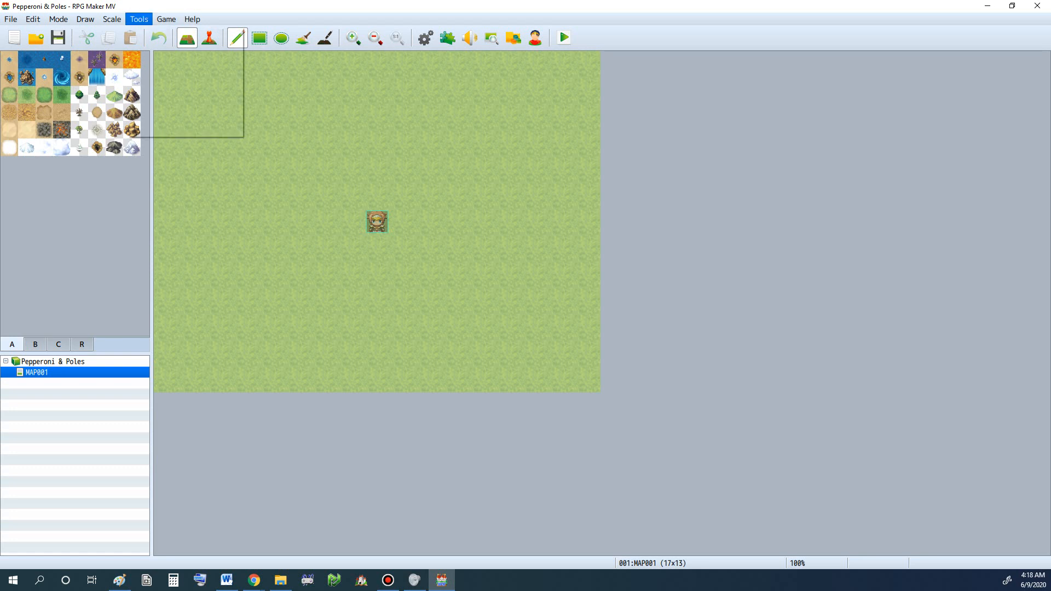
{"action": "key", "text": "Down"}
{"action": "key", "text": "Down"}
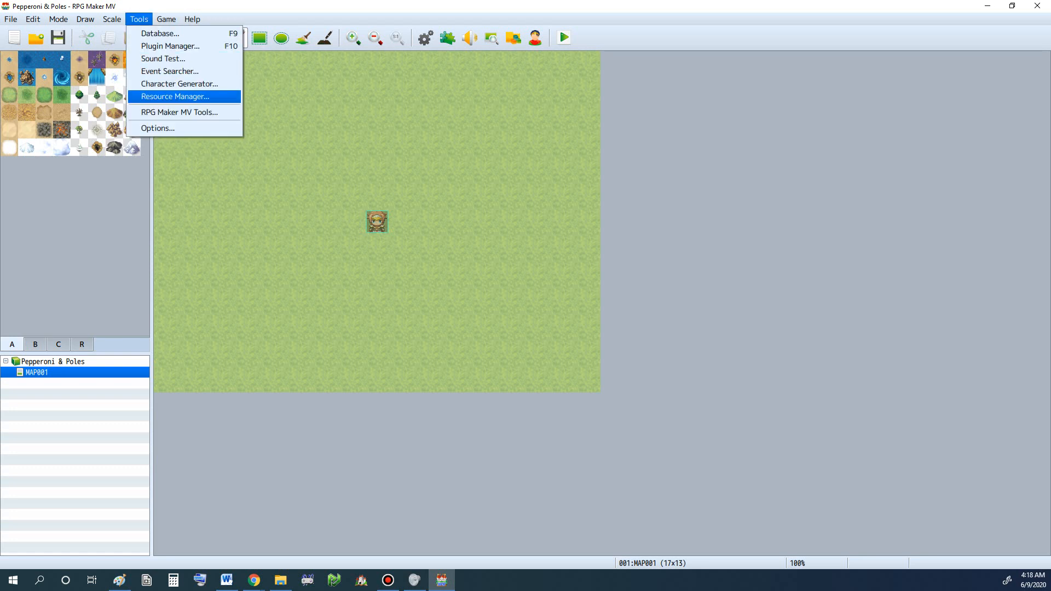
{"action": "key", "text": "Return"}
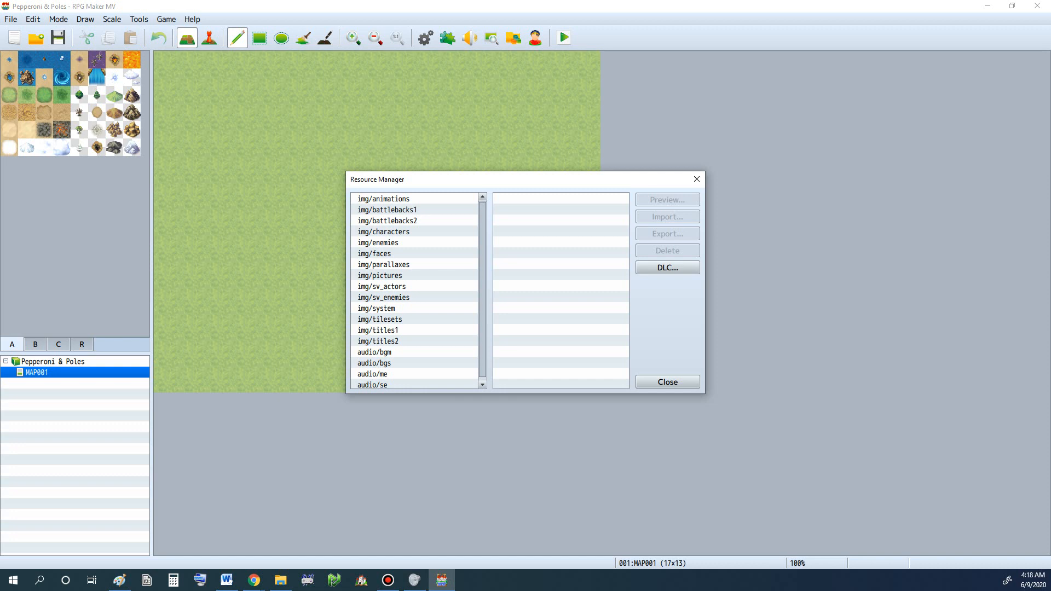
{"action": "left_click", "coordinate": [374, 352]}
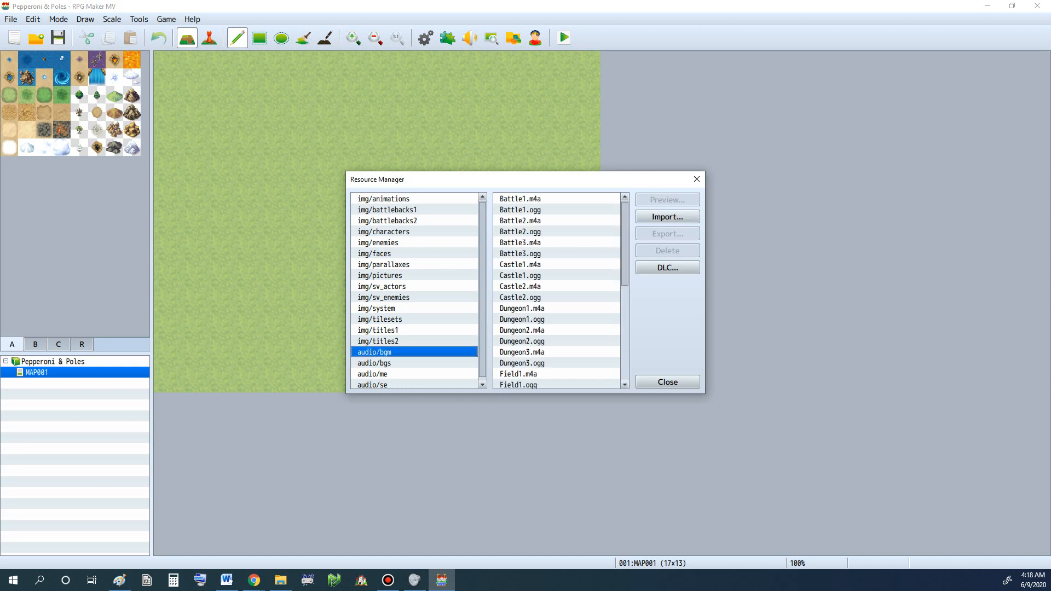
{"action": "scroll", "coordinate": [557, 290], "scroll_direction": "down", "scroll_amount": 7}
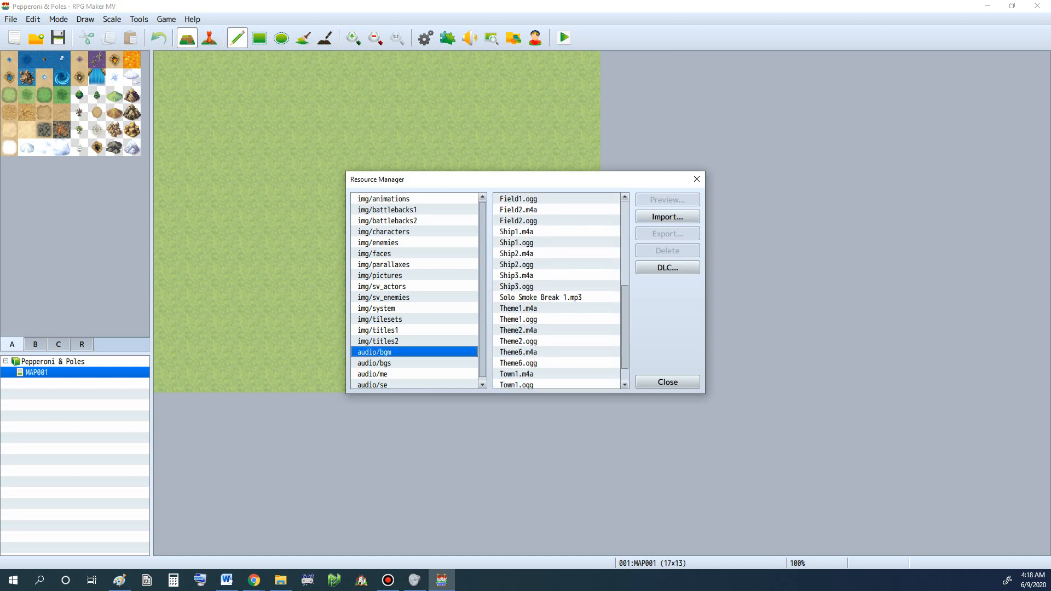
{"action": "left_click", "coordinate": [541, 278]}
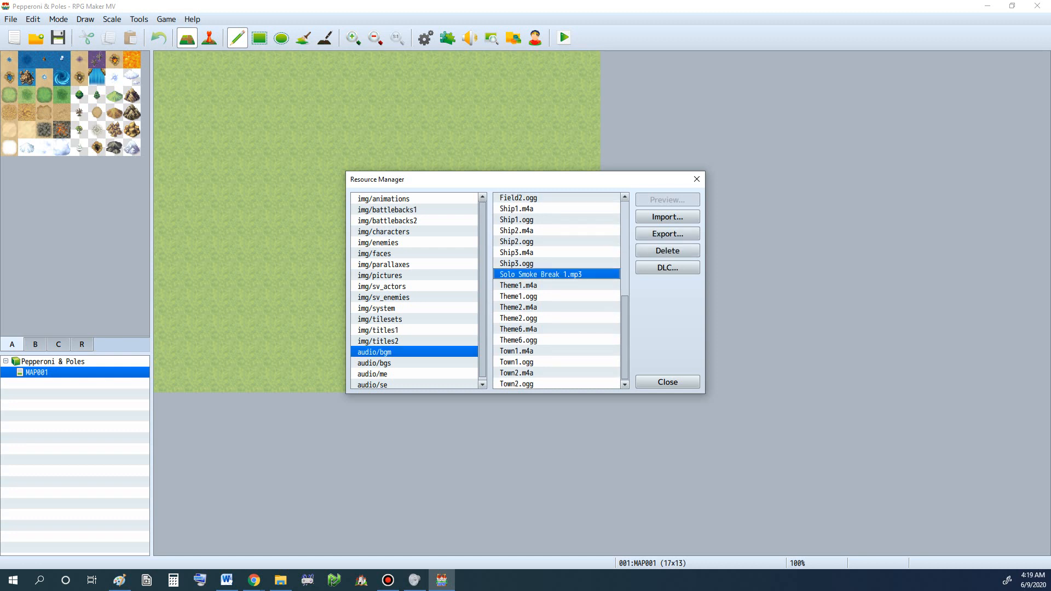
{"action": "left_click", "coordinate": [667, 251]}
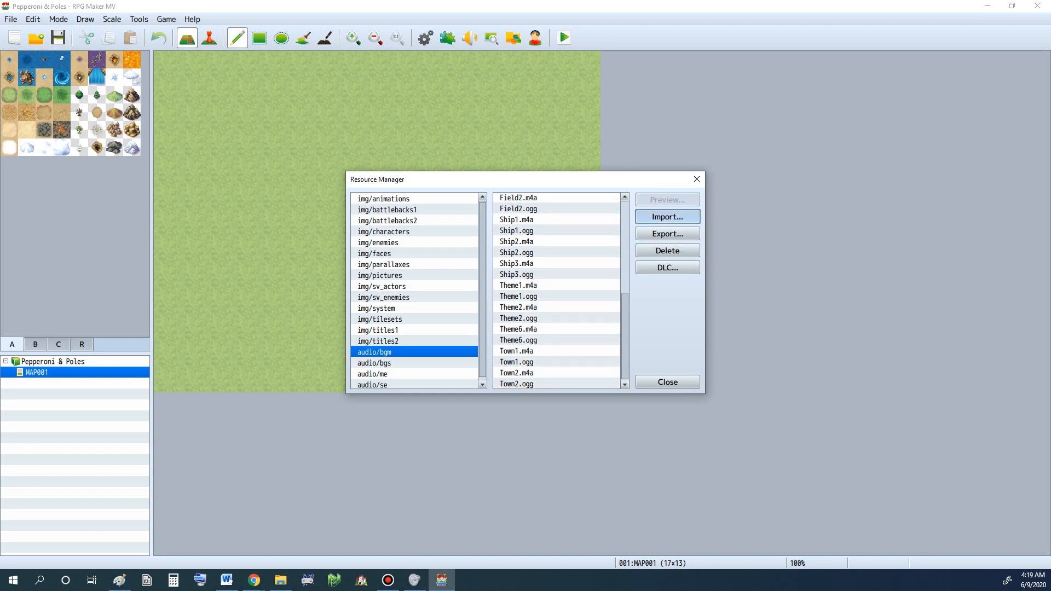
Step: Import Solo Smoke Break 1.m4a from Documents\Games\Custom\audio into audio/bgm, and close the Resource Manager
{"action": "left_click", "coordinate": [668, 216]}
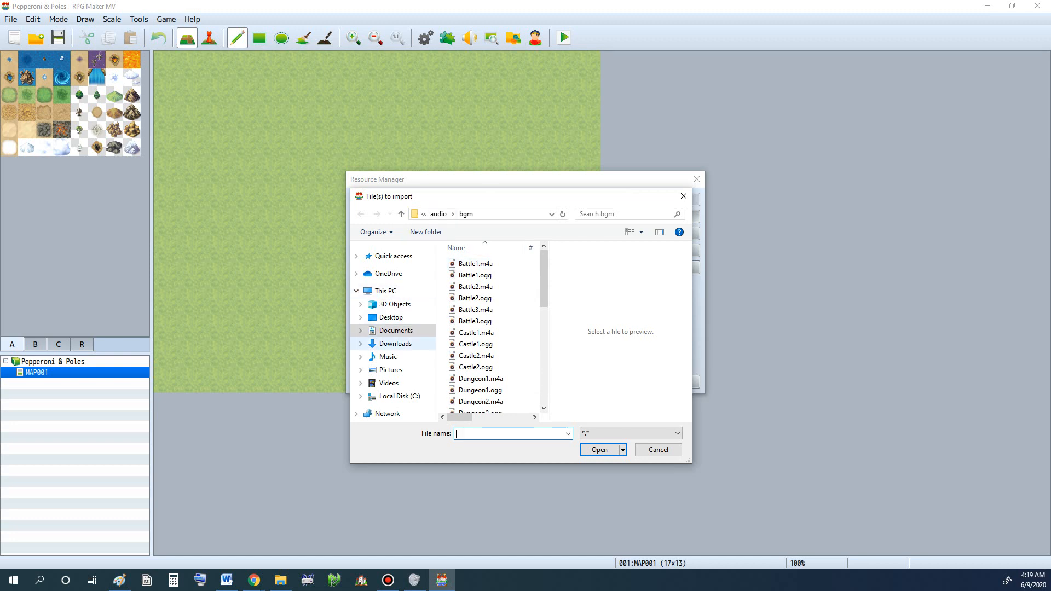
{"action": "left_click", "coordinate": [396, 330]}
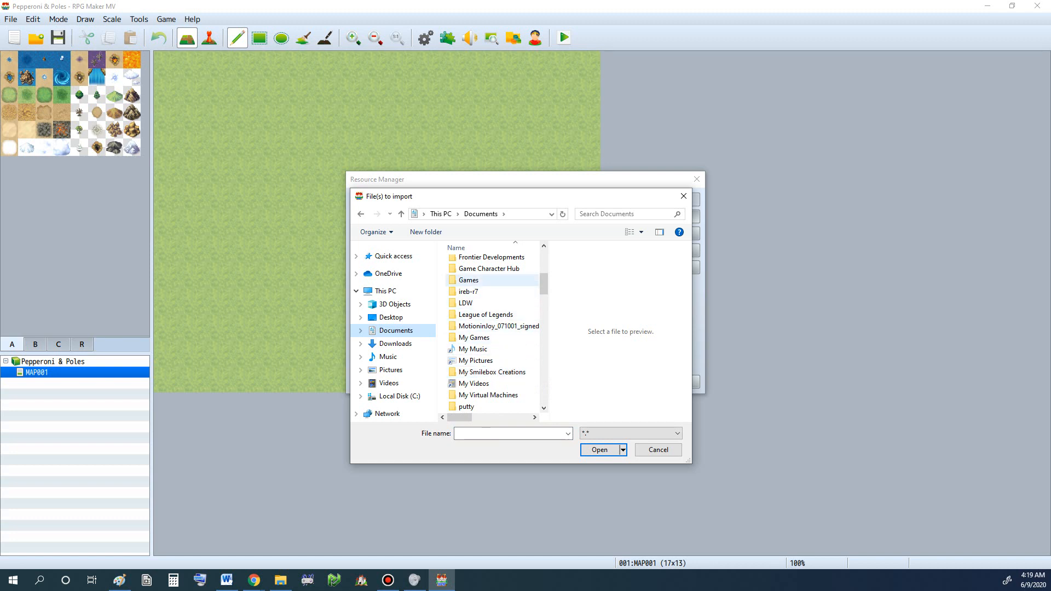
{"action": "double_click", "coordinate": [469, 280]}
{"action": "double_click", "coordinate": [470, 264]}
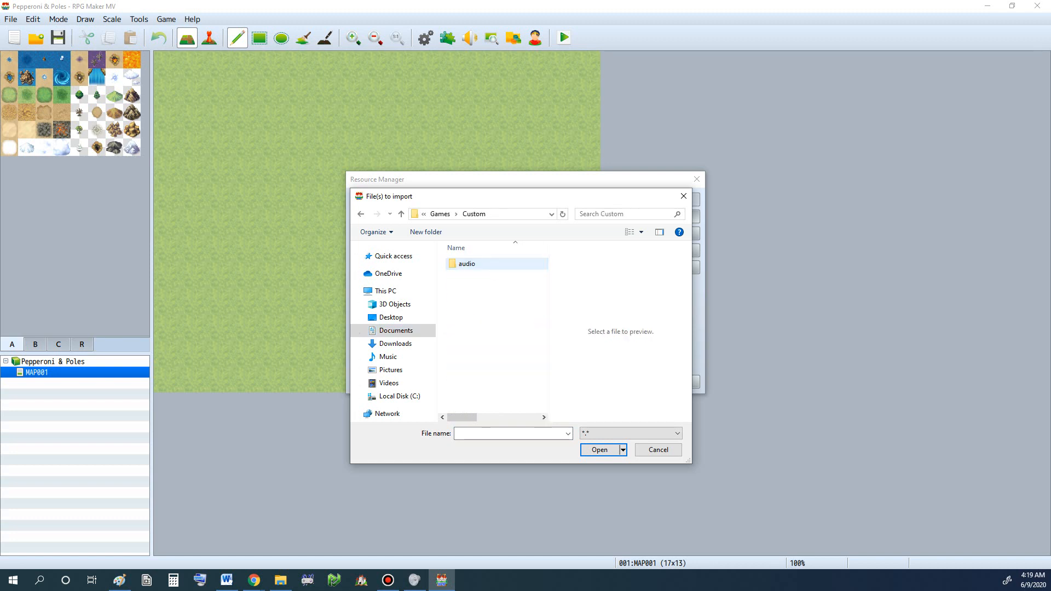
{"action": "left_click", "coordinate": [470, 264]}
{"action": "double_click", "coordinate": [470, 264]}
{"action": "left_click", "coordinate": [472, 264]}
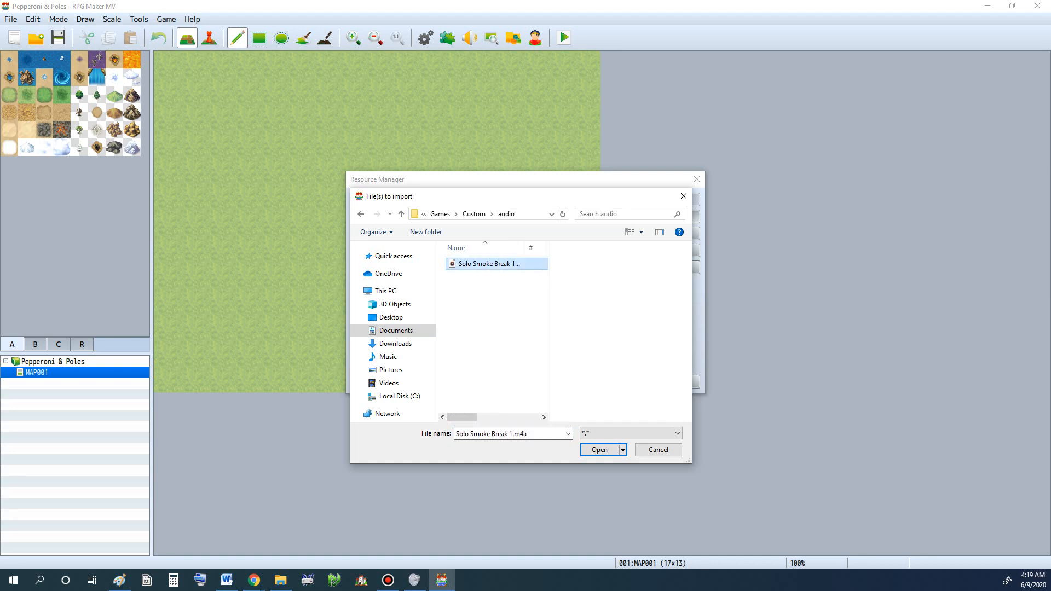
{"action": "left_click", "coordinate": [600, 450]}
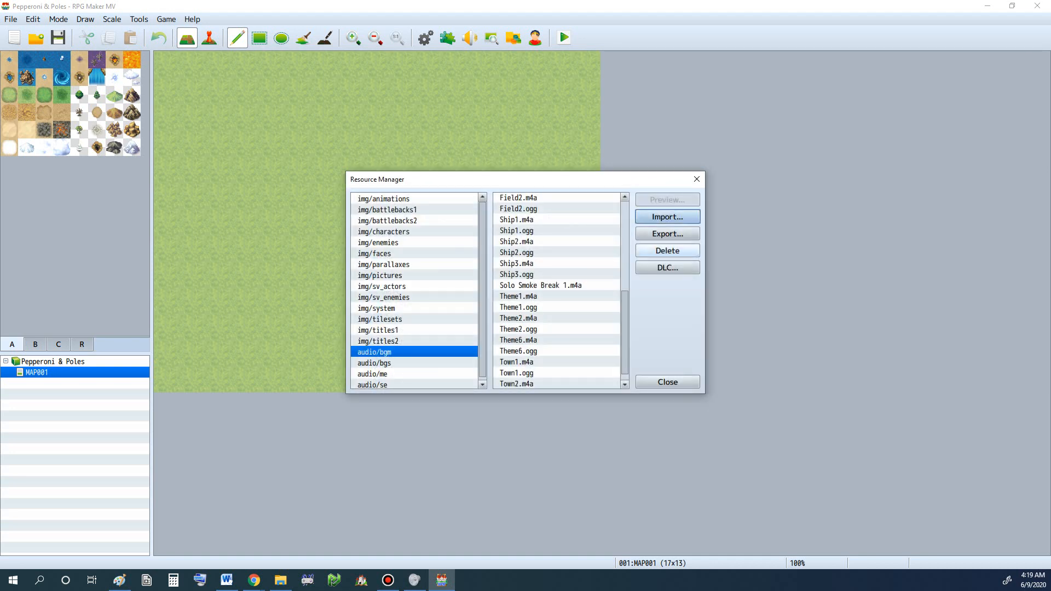
{"action": "left_click", "coordinate": [667, 383]}
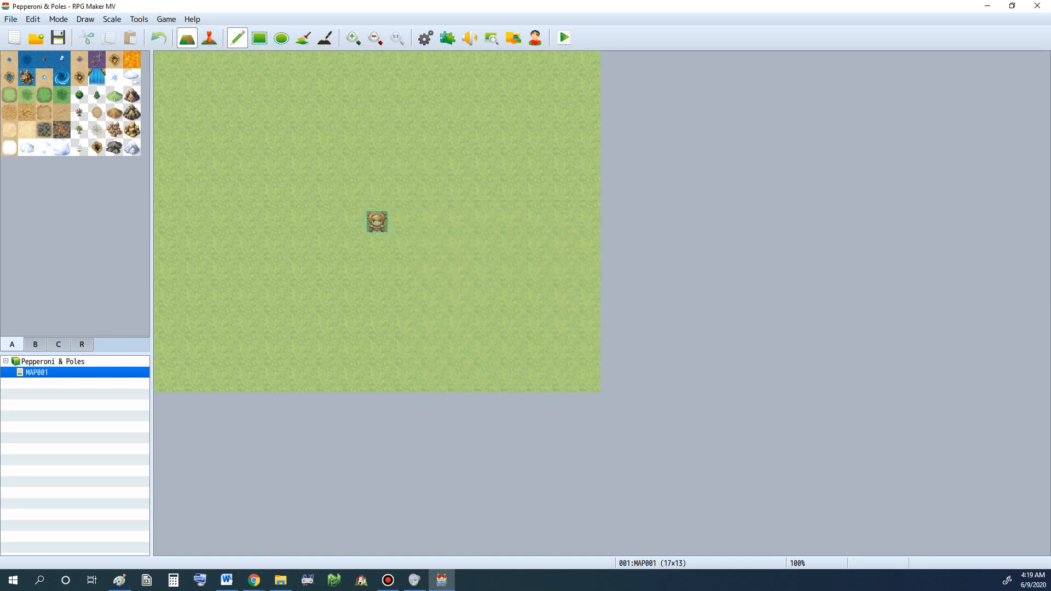
Step: Open the Database's System settings and bring up the audio selection for the Title music
{"action": "left_click", "coordinate": [139, 19]}
{"action": "left_click", "coordinate": [159, 33]}
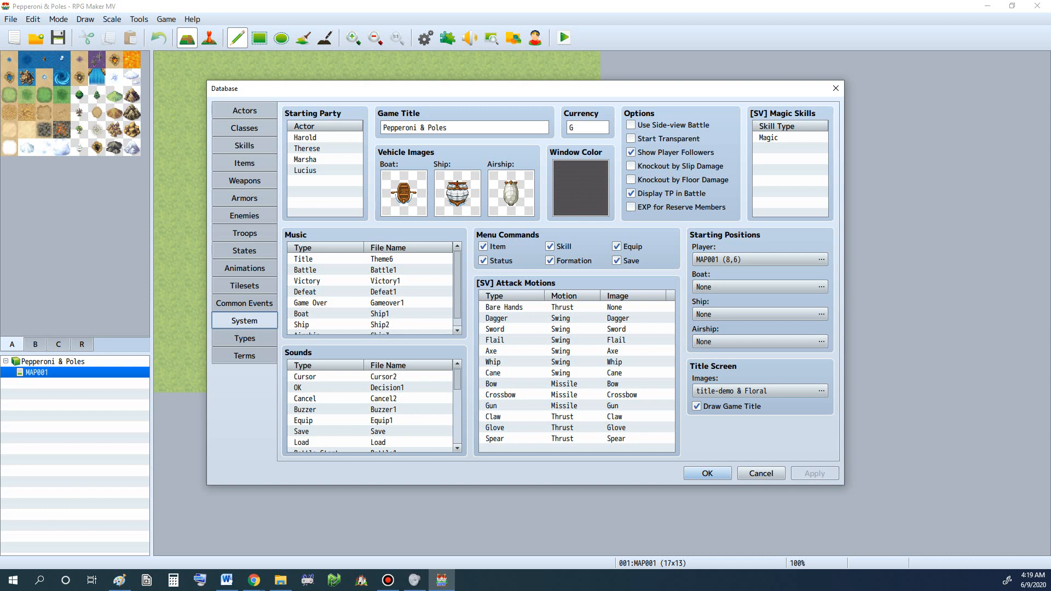
{"action": "double_click", "coordinate": [370, 259]}
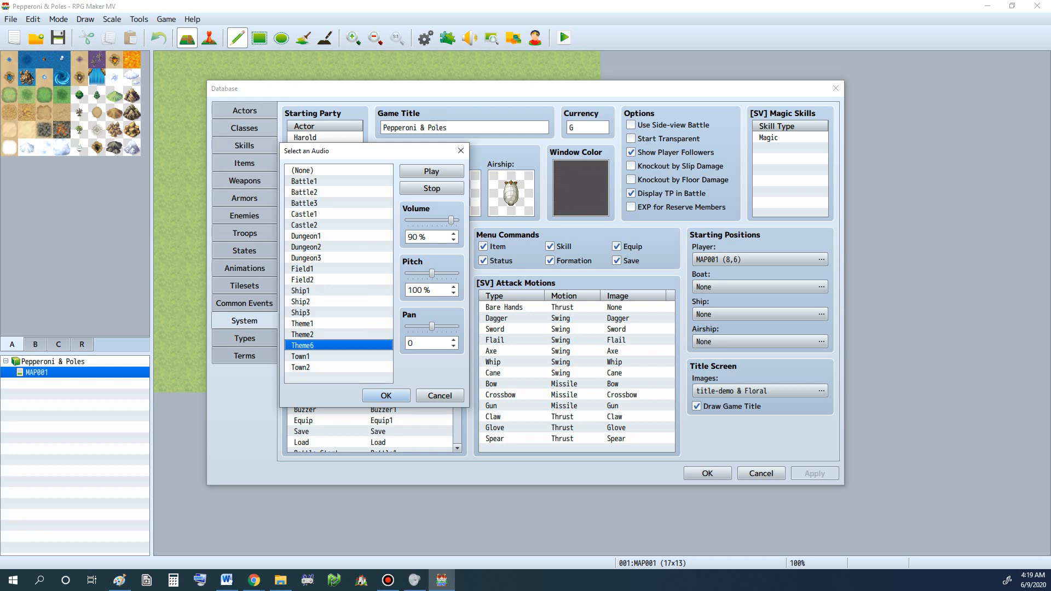
{"action": "left_click", "coordinate": [461, 151]}
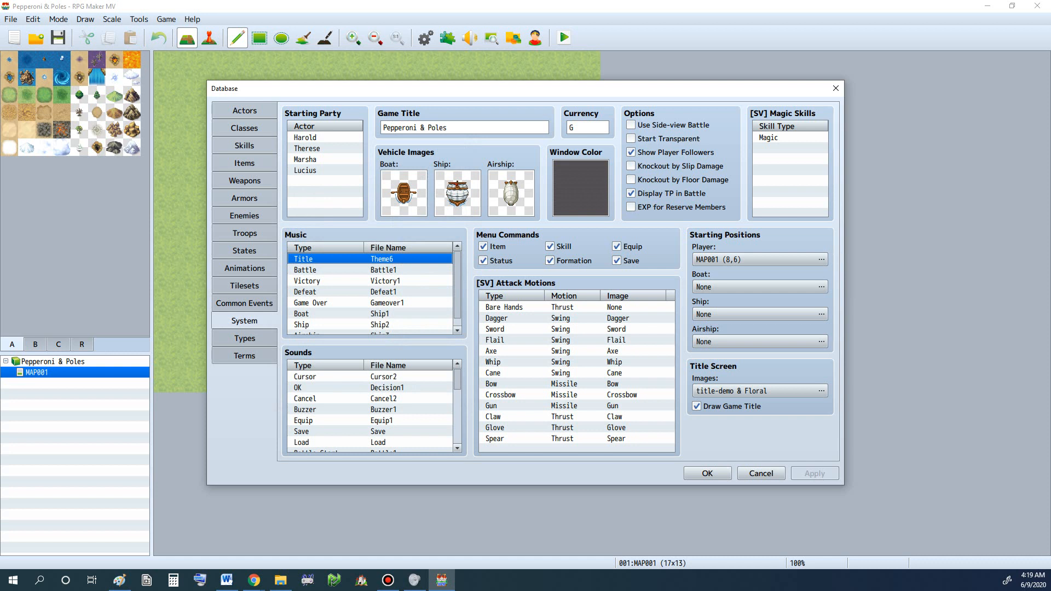
{"action": "double_click", "coordinate": [370, 259]}
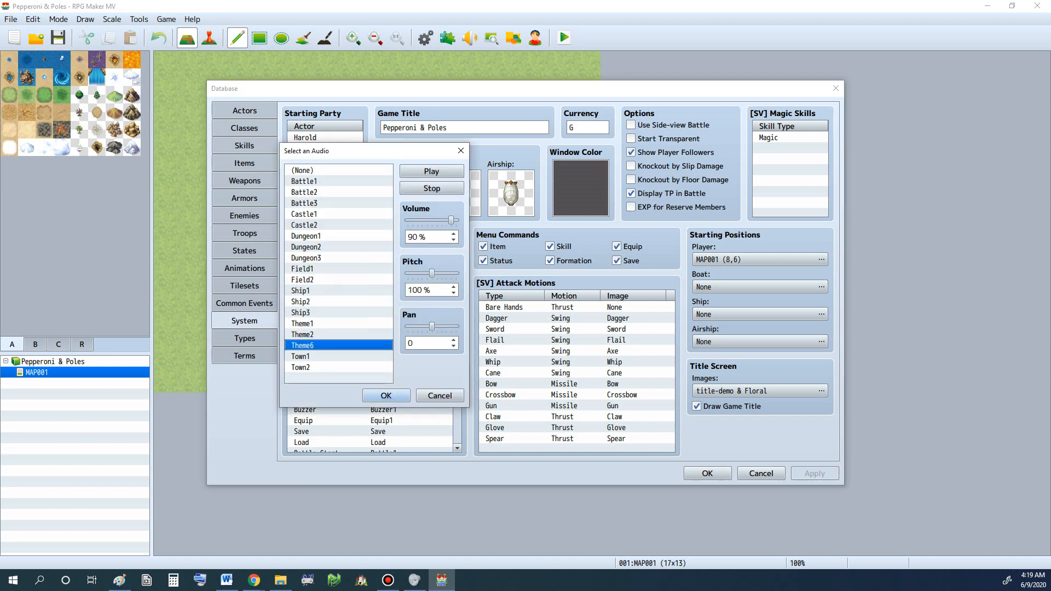
Step: Preview the Battle1 and Battle2 tracks at their default pitch, stopping playback after listening
{"action": "left_click", "coordinate": [329, 181]}
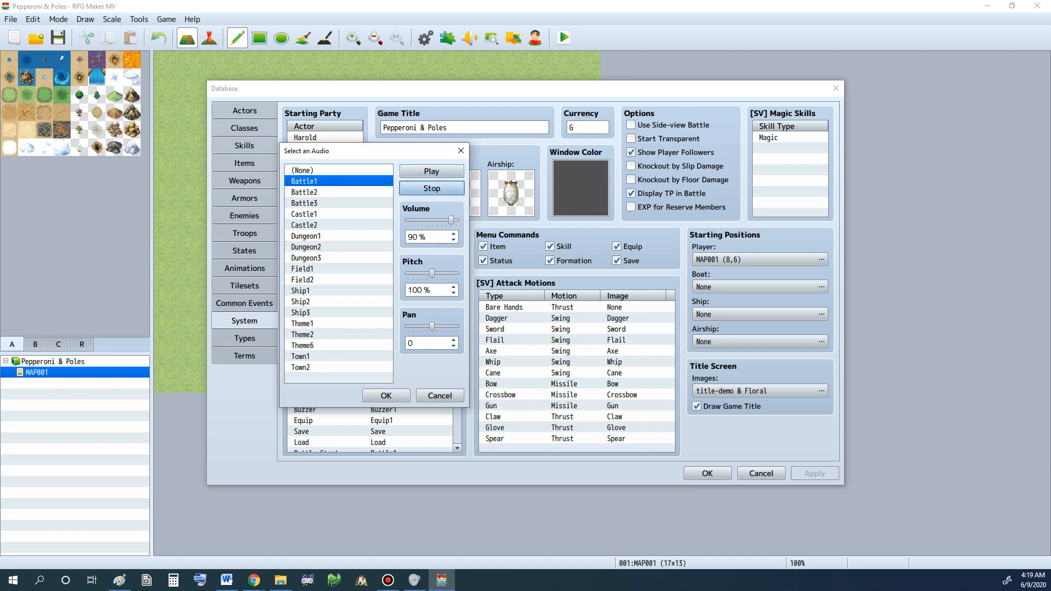
{"action": "left_click", "coordinate": [351, 192]}
{"action": "left_click", "coordinate": [431, 172]}
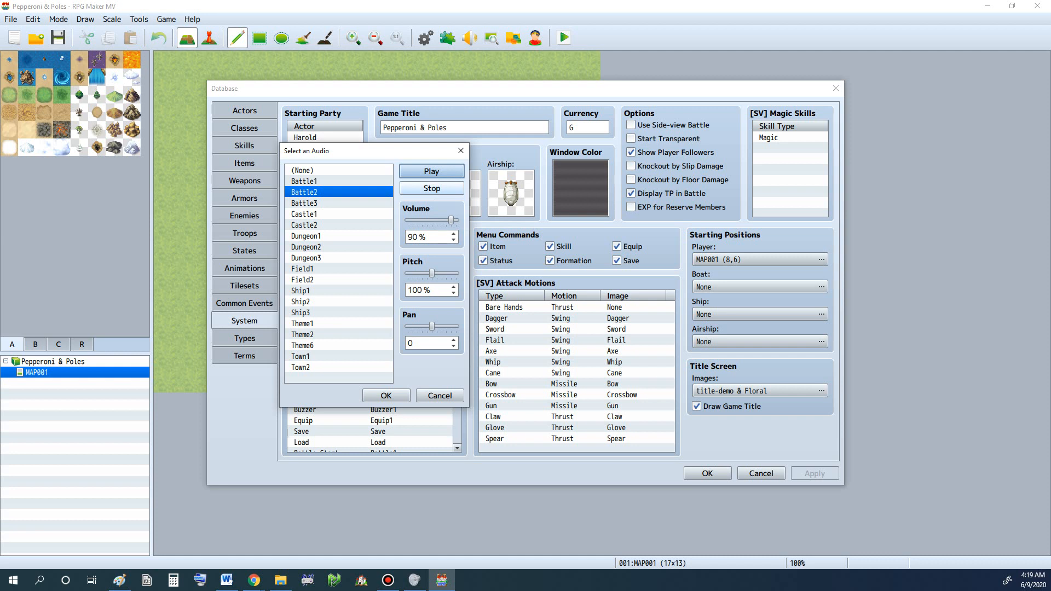
{"action": "left_click", "coordinate": [432, 188]}
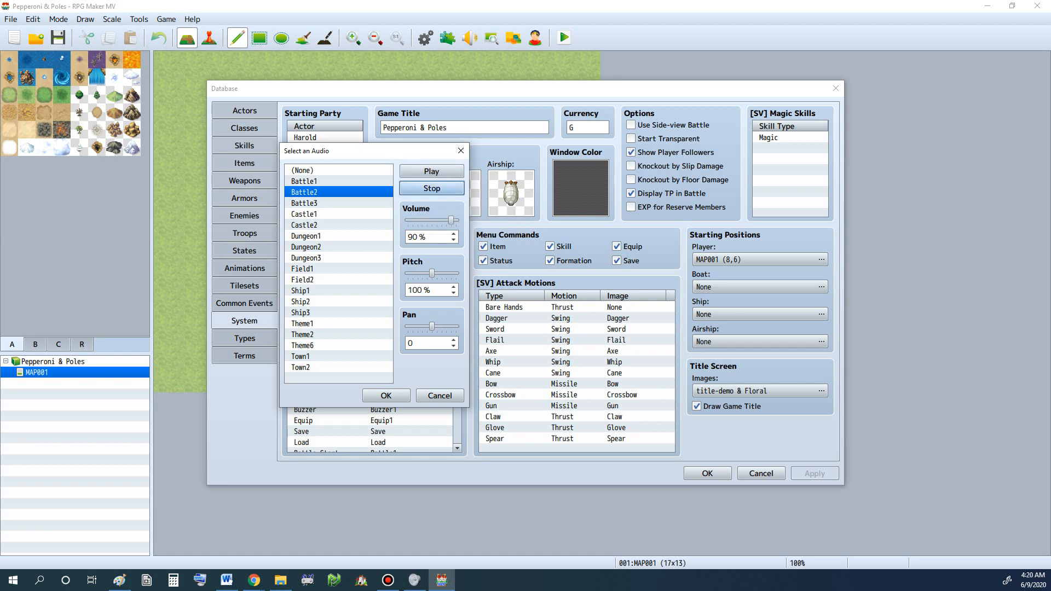
Step: Listen to Battle2 at 60% pitch and again at 150% pitch, and stop the playback
{"action": "left_click_drag", "start_coordinate": [432, 274], "coordinate": [413, 273]}
{"action": "left_click", "coordinate": [431, 171]}
{"action": "left_click", "coordinate": [431, 171]}
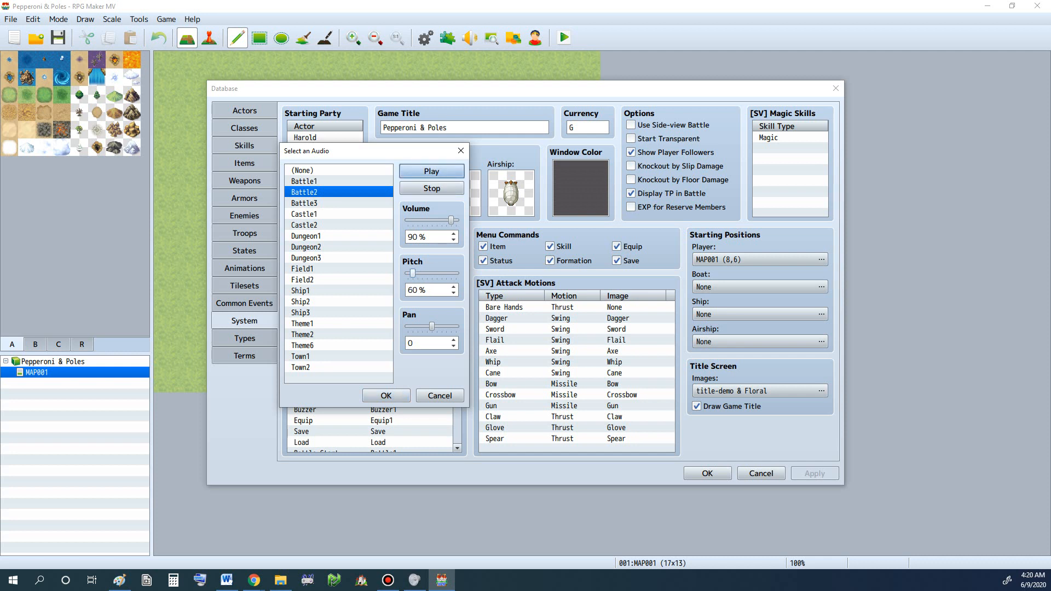
{"action": "left_click", "coordinate": [432, 188]}
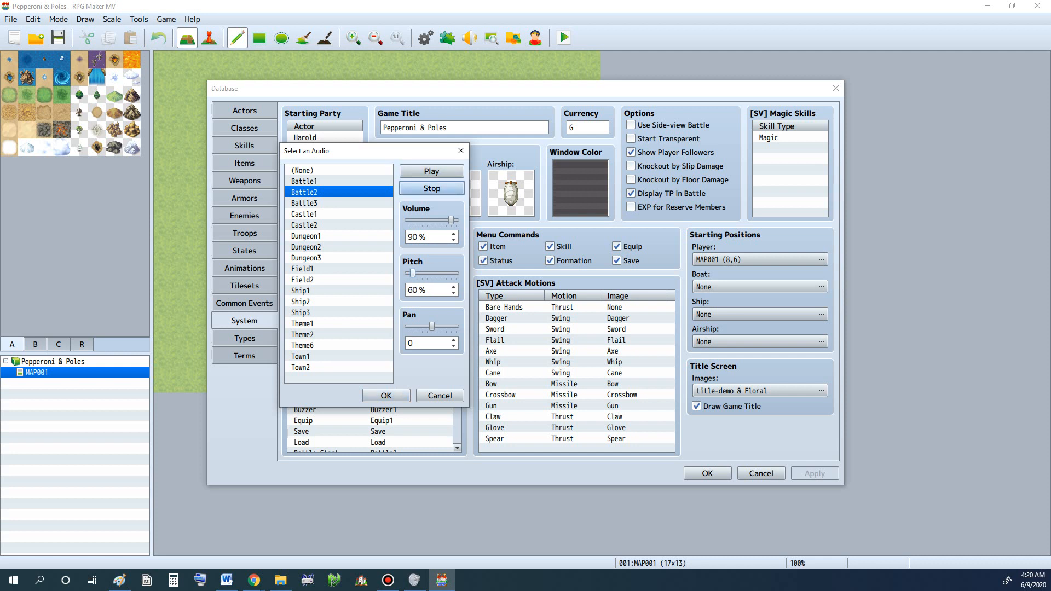
{"action": "left_click_drag", "start_coordinate": [413, 274], "coordinate": [456, 274]}
{"action": "left_click", "coordinate": [431, 171]}
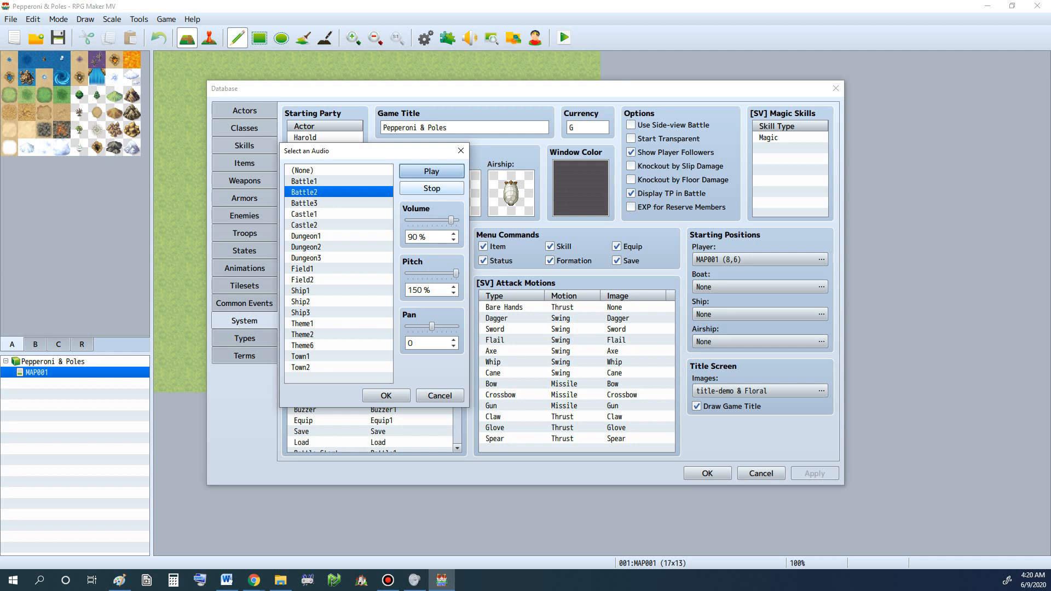
{"action": "left_click", "coordinate": [432, 188]}
Step: Preview Battle3 at 150% pitch, bring the pitch back to 100% while it plays, and stop it
{"action": "left_click", "coordinate": [339, 203]}
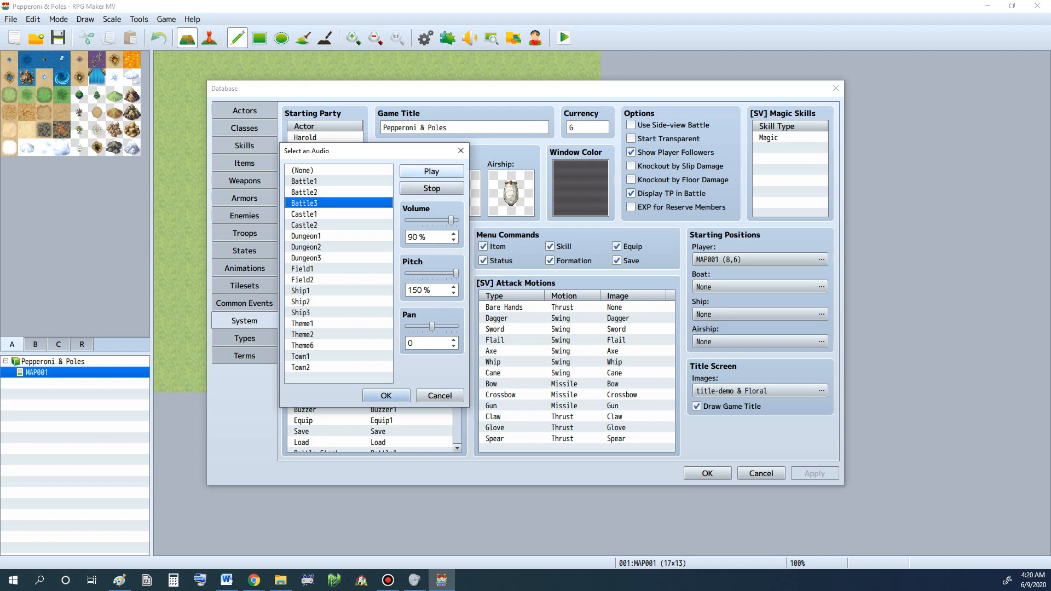
{"action": "left_click", "coordinate": [431, 171]}
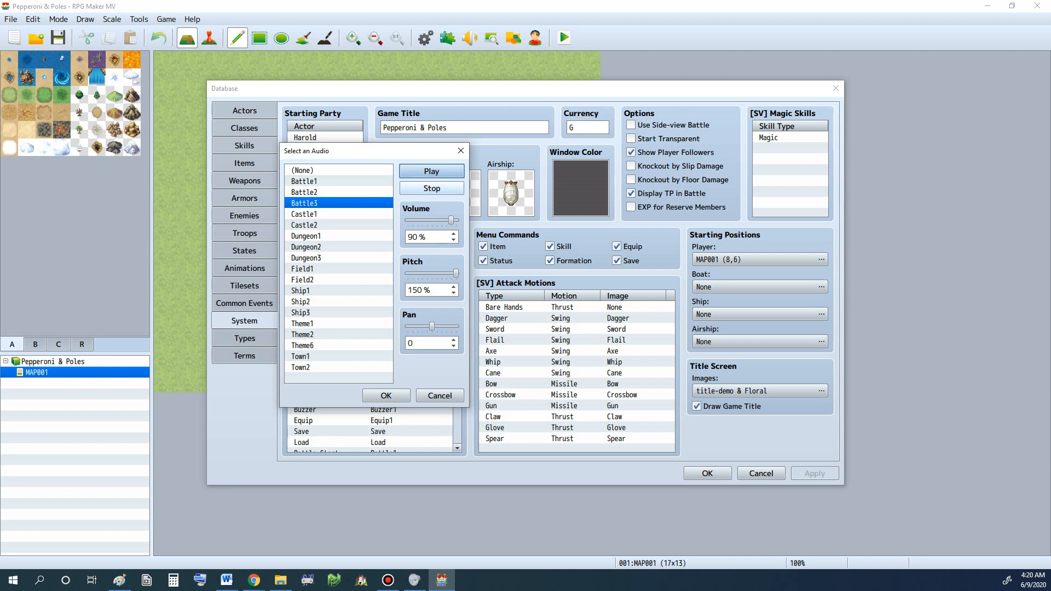
{"action": "left_click_drag", "start_coordinate": [456, 273], "coordinate": [432, 273]}
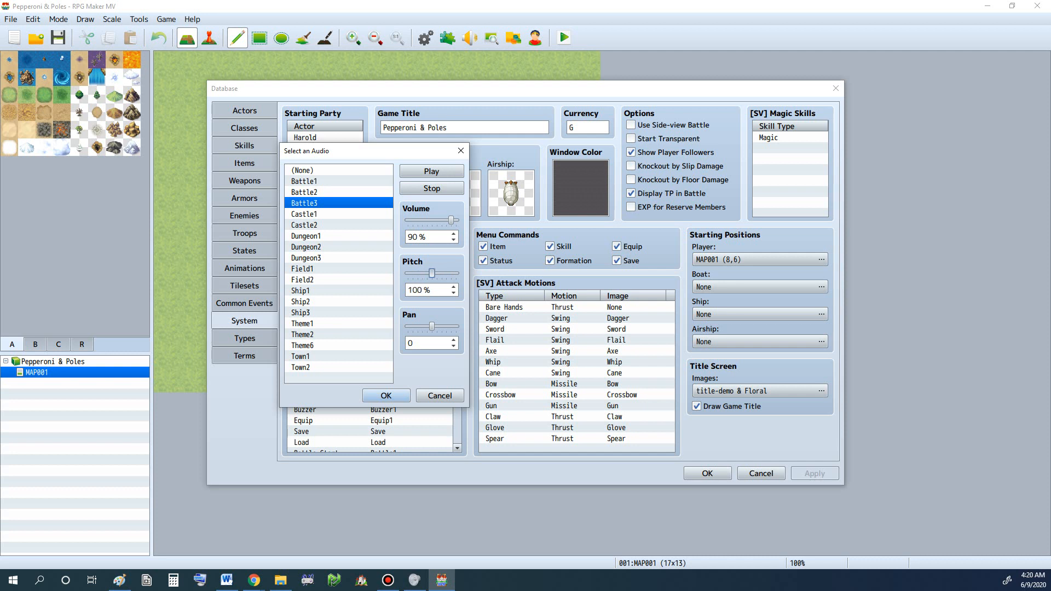
{"action": "left_click", "coordinate": [432, 188]}
Step: Preview Castle1 with the pitch raised to 120% and Castle2 with the pitch lowered to 110%
{"action": "left_click", "coordinate": [339, 214]}
{"action": "left_click", "coordinate": [432, 172]}
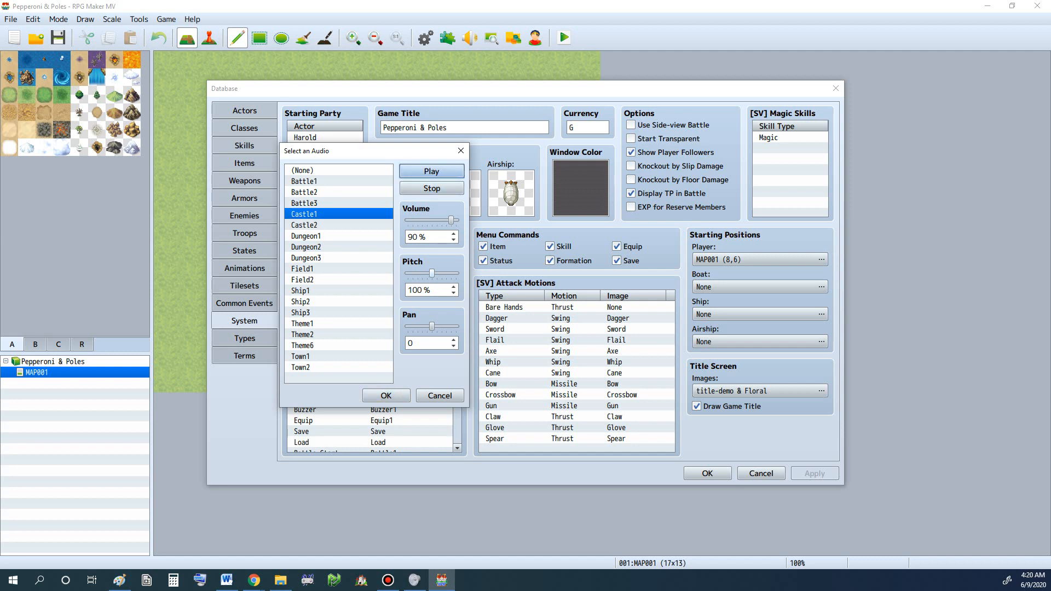
{"action": "left_click_drag", "start_coordinate": [432, 273], "coordinate": [442, 273]}
{"action": "left_click", "coordinate": [339, 225]}
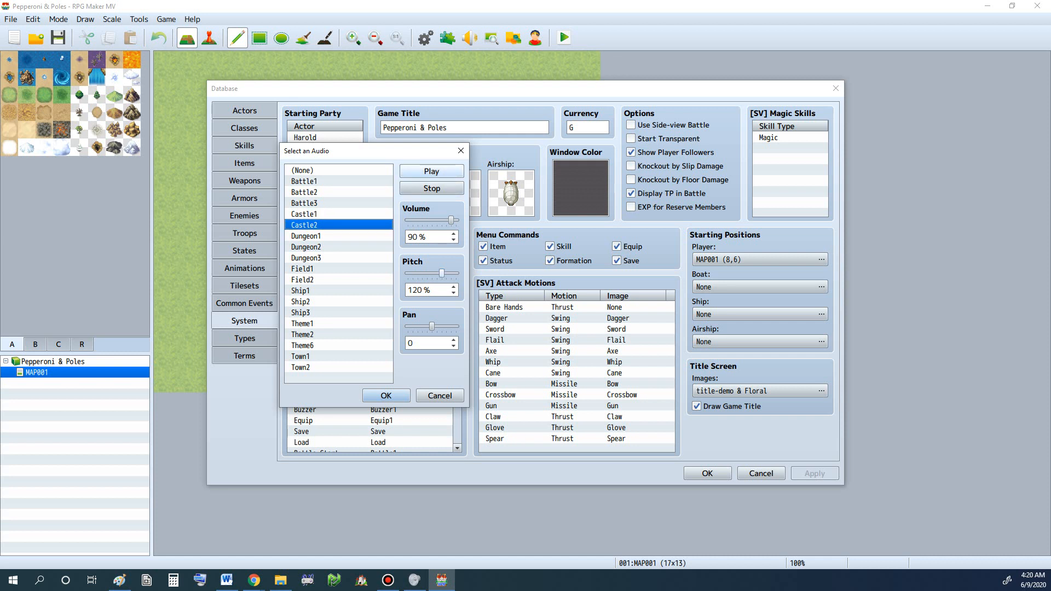
{"action": "left_click", "coordinate": [431, 172]}
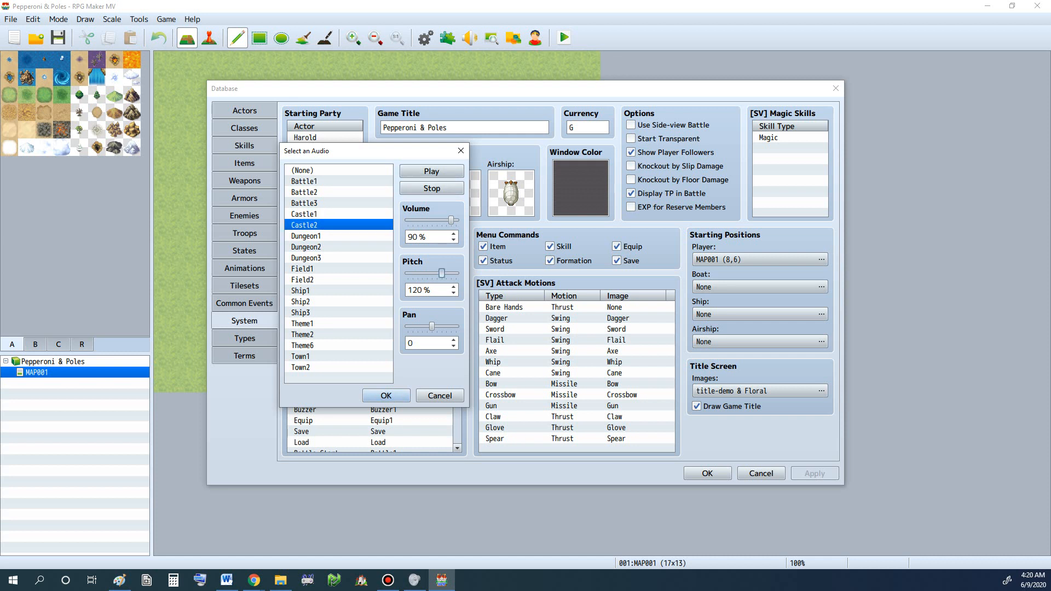
{"action": "mouse_move", "coordinate": [442, 273]}
{"action": "left_mouse_down"}
{"action": "mouse_move", "coordinate": [451, 273]}
{"action": "mouse_move", "coordinate": [437, 273]}
{"action": "left_mouse_up"}
Step: Preview Dungeon1 while raising the pitch to 130%, and play Dungeon2 and Dungeon3 at that pitch
{"action": "left_click", "coordinate": [329, 236]}
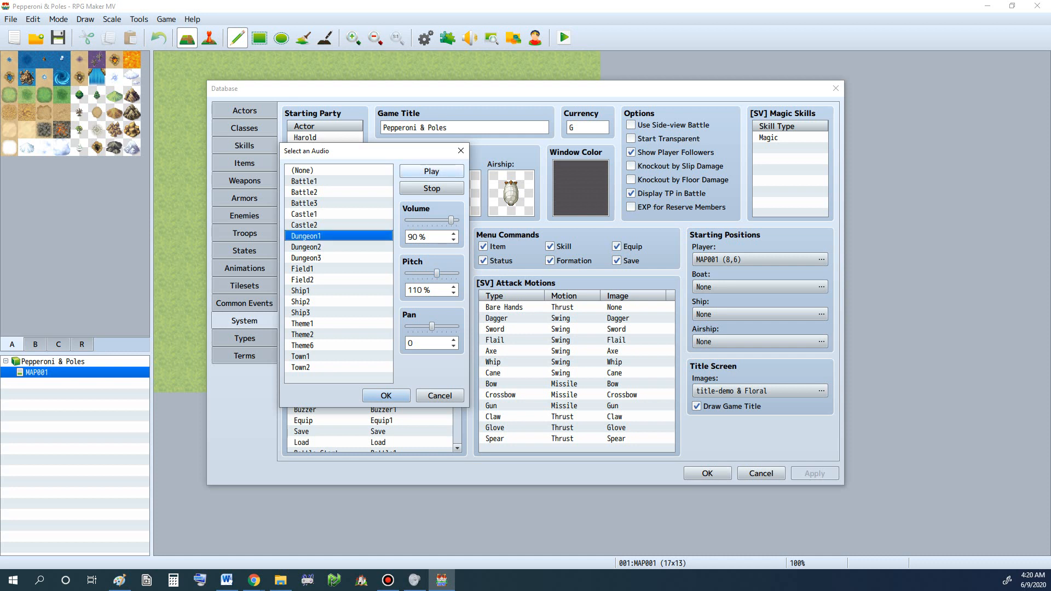
{"action": "left_click", "coordinate": [431, 172]}
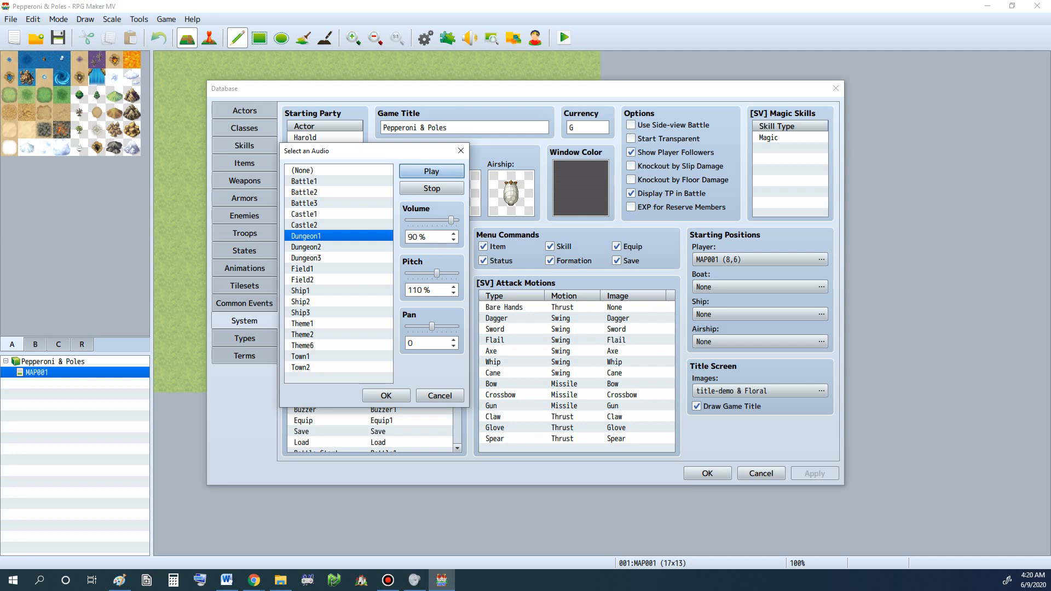
{"action": "left_click_drag", "start_coordinate": [437, 273], "coordinate": [446, 273]}
{"action": "left_click", "coordinate": [307, 247]}
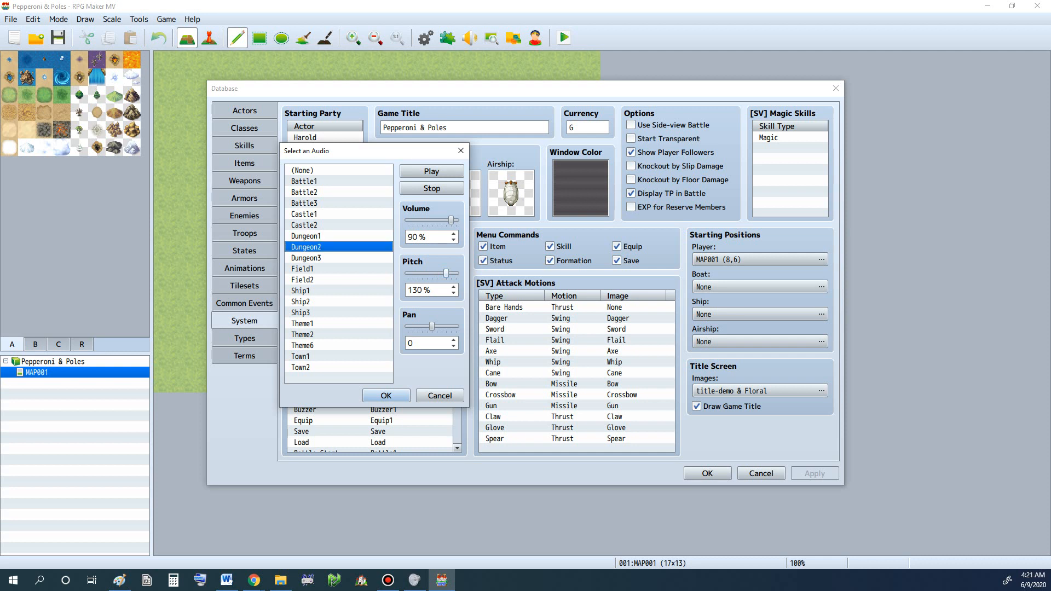
{"action": "left_click", "coordinate": [432, 171]}
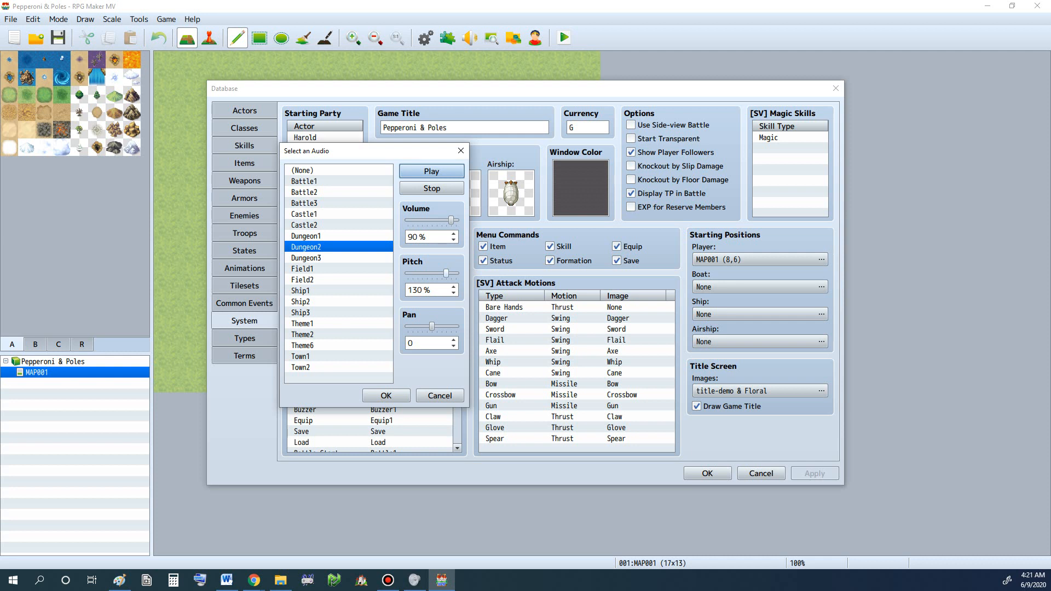
{"action": "left_click", "coordinate": [306, 258]}
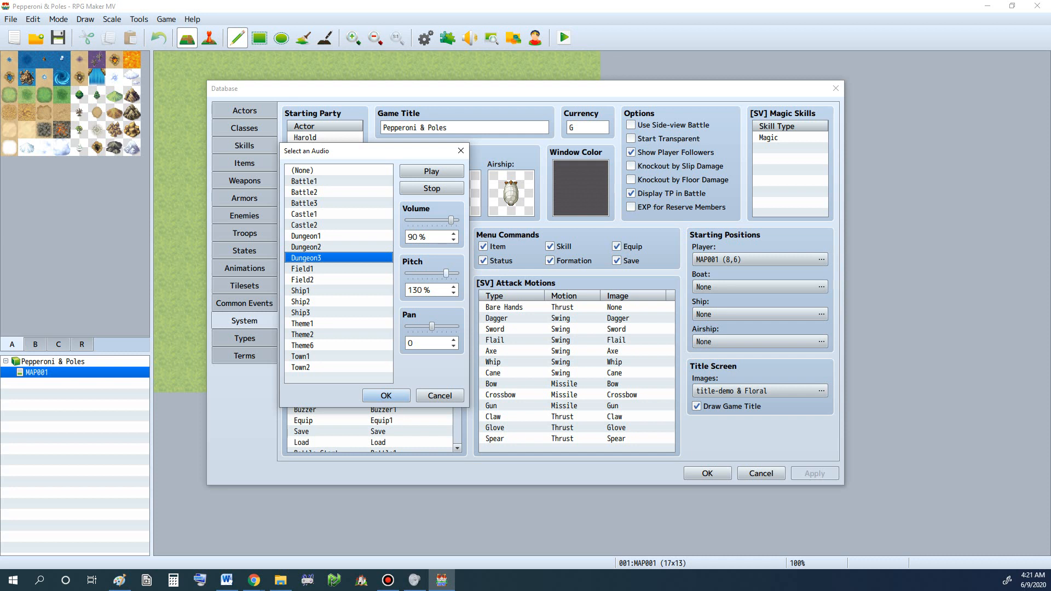
{"action": "left_click", "coordinate": [431, 171]}
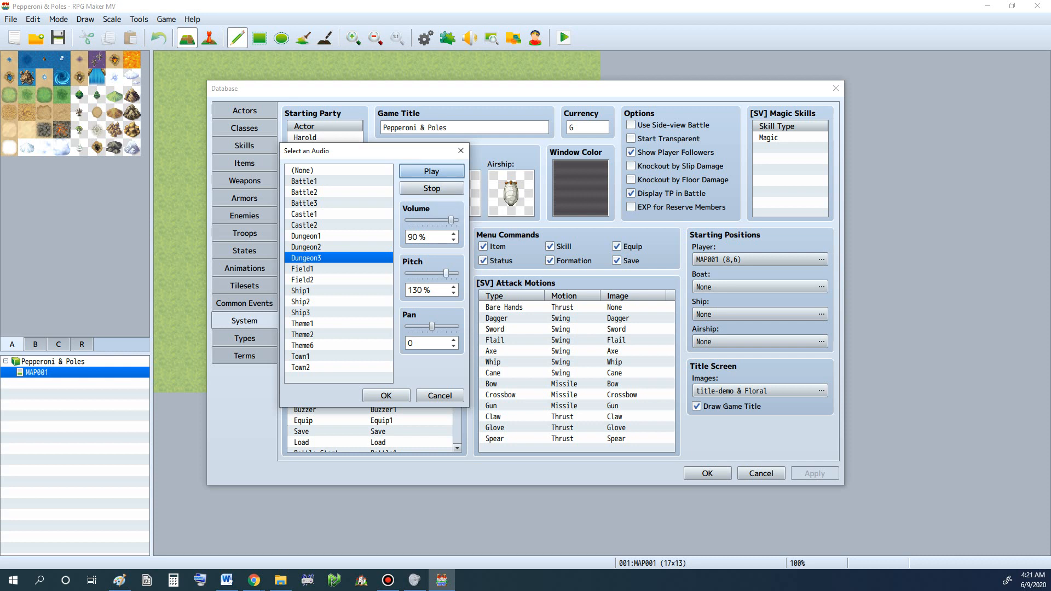
Step: Switch to the BandLab feed in Chrome, pause the song playing there, and return to RPG Maker MV
{"action": "left_click", "coordinate": [254, 580]}
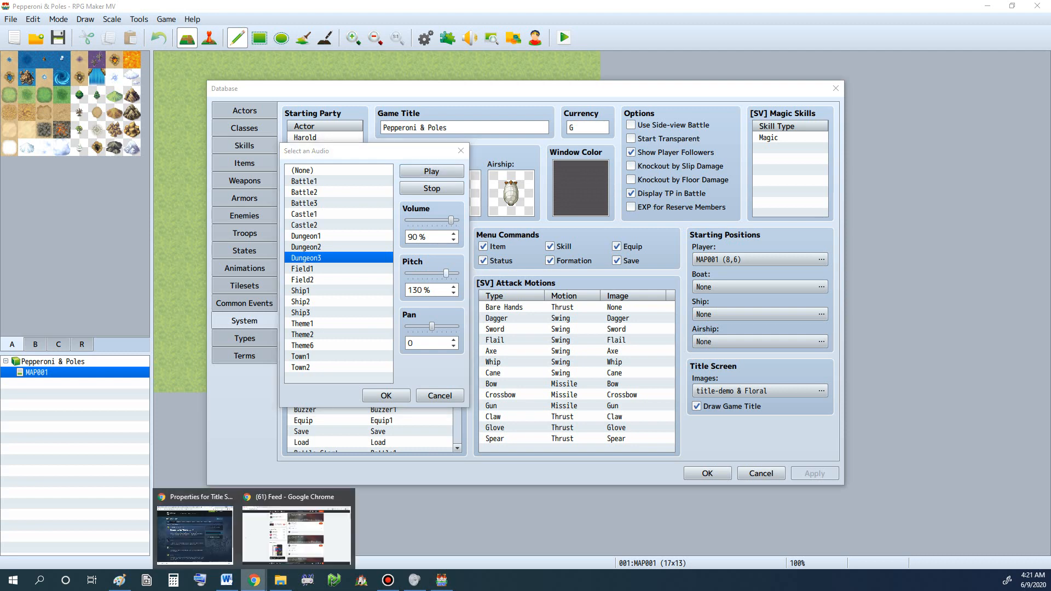
{"action": "left_click", "coordinate": [296, 534]}
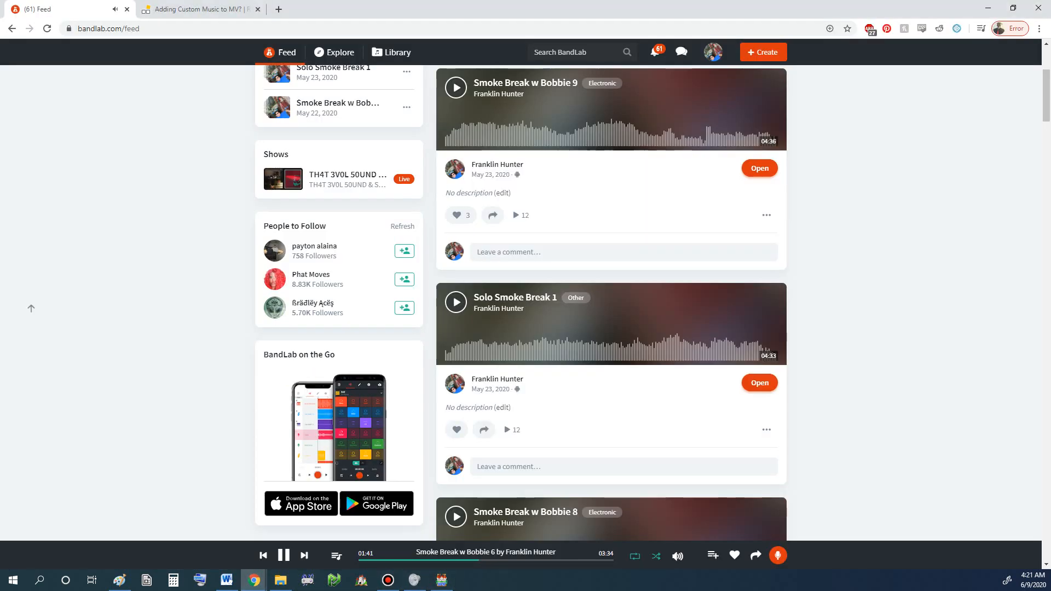
{"action": "left_click", "coordinate": [283, 556]}
{"action": "left_click", "coordinate": [441, 581]}
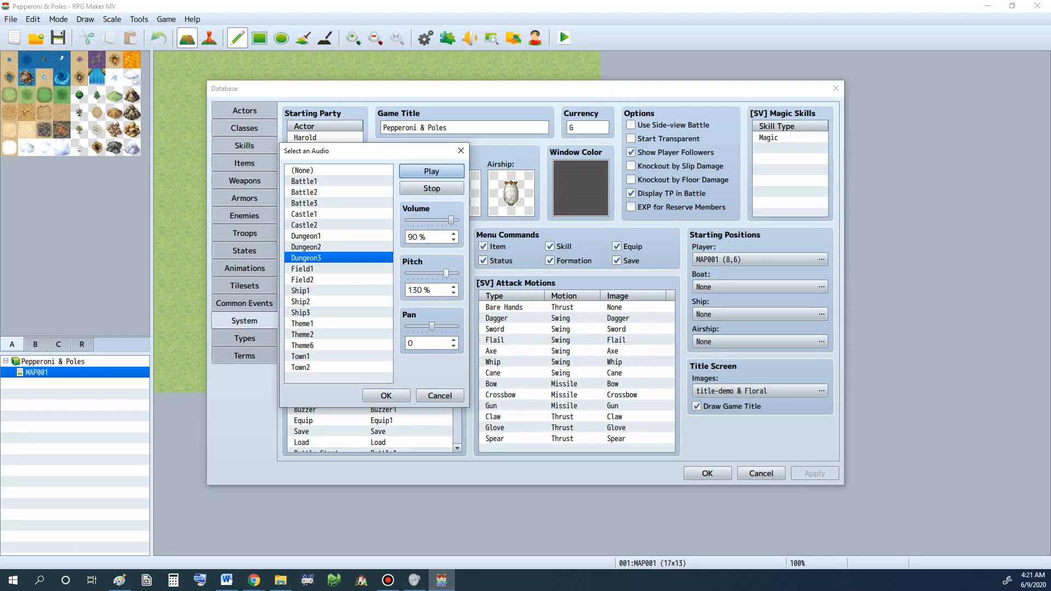
Step: Set the title music volume to 100% and replay Dungeon3 from the start
{"action": "left_click_drag", "start_coordinate": [451, 220], "coordinate": [458, 220]}
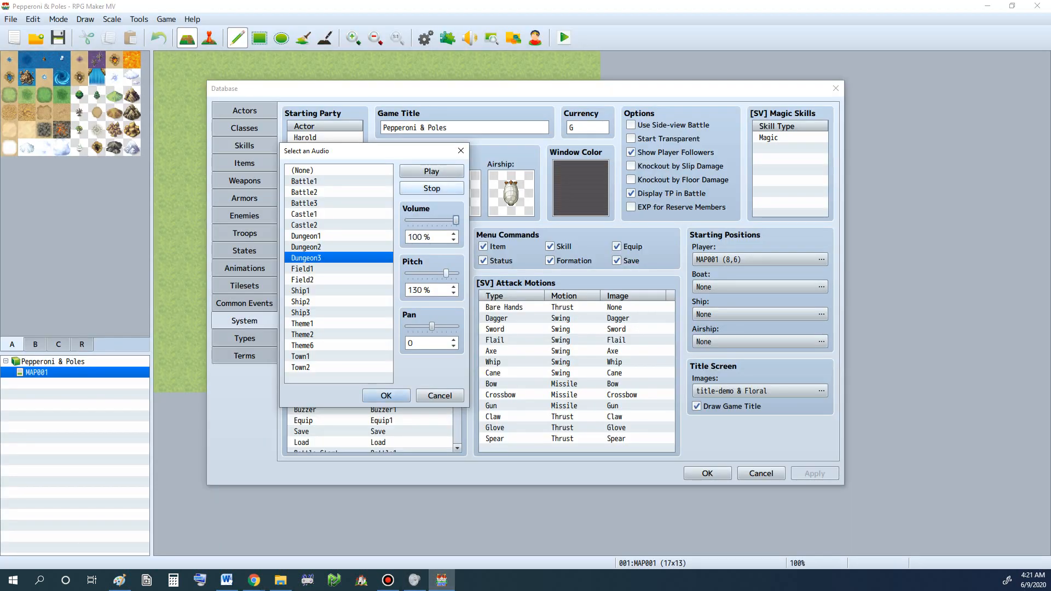
{"action": "left_click", "coordinate": [432, 188]}
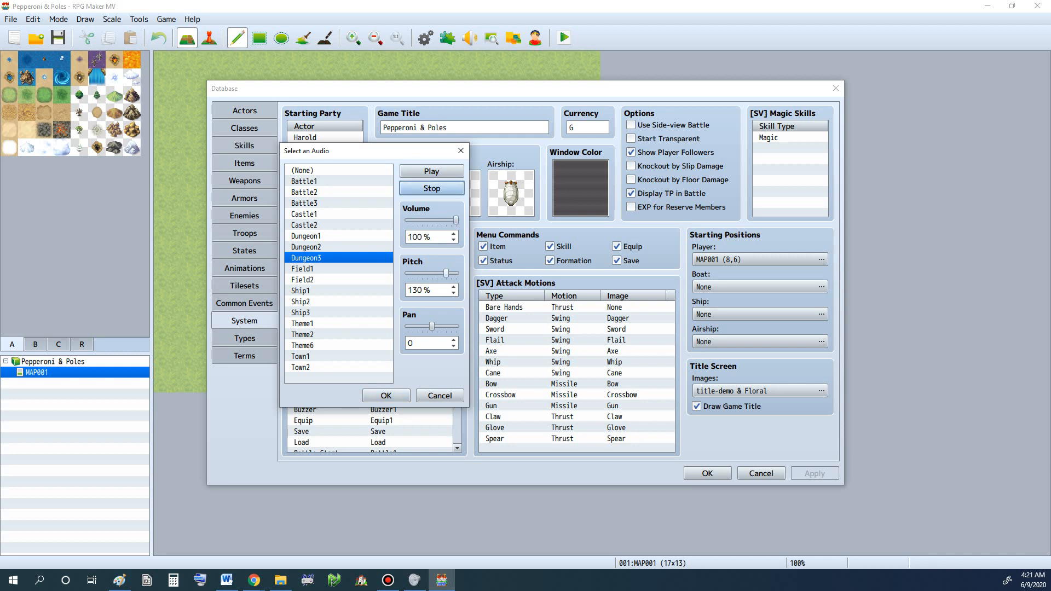
{"action": "left_click", "coordinate": [432, 172]}
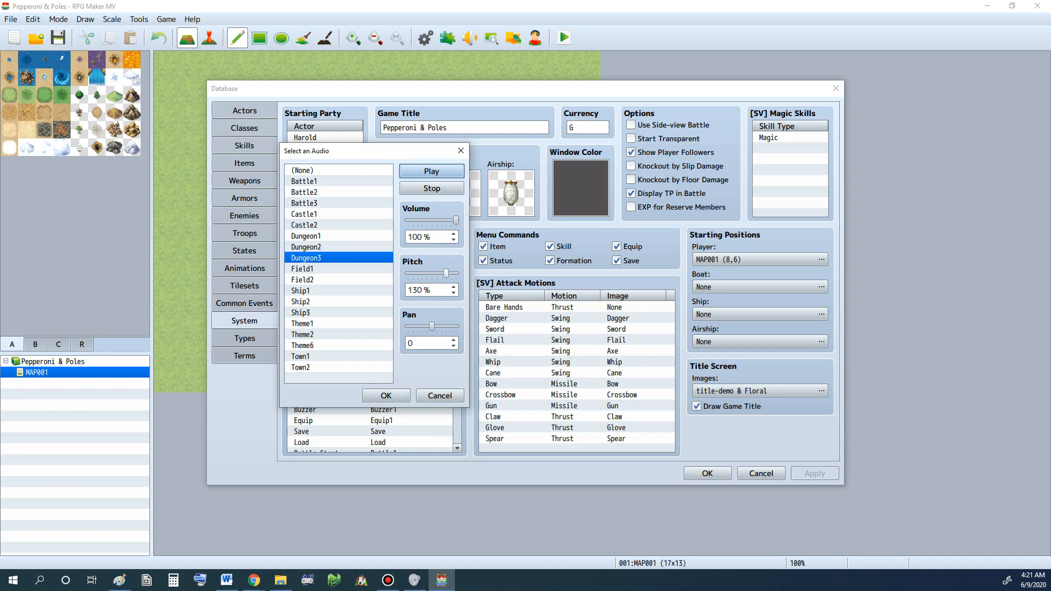
Step: Try Dungeon3 at 100% and other pitches, ending with the pitch at 130%
{"action": "key", "text": "alt+Tab"}
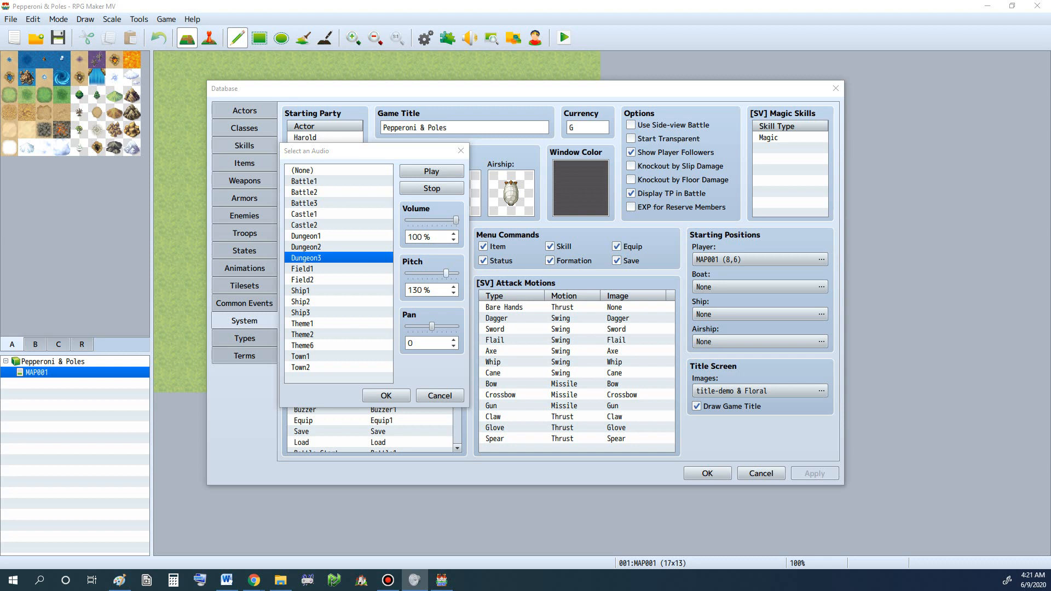
{"action": "left_click", "coordinate": [418, 273]}
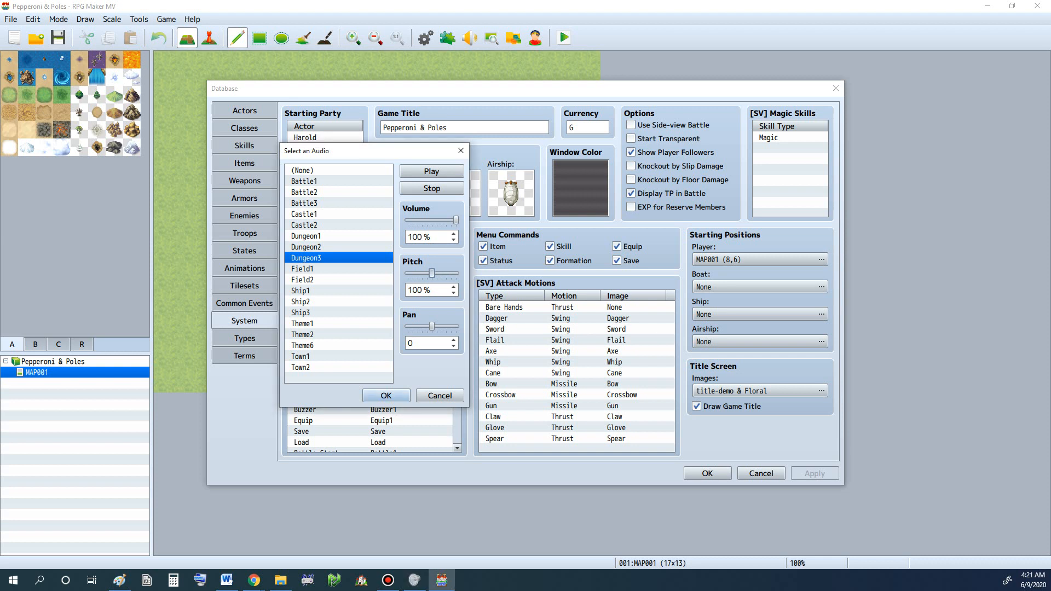
{"action": "left_click", "coordinate": [418, 273]}
{"action": "key", "text": "Right"}
{"action": "key", "text": "Right"}
{"action": "key", "text": "Right"}
{"action": "key", "text": "Right"}
{"action": "key", "text": "Right"}
{"action": "key", "text": "Right"}
{"action": "key", "text": "Right"}
{"action": "key", "text": "Right"}
{"action": "left_click_drag", "start_coordinate": [456, 273], "coordinate": [446, 274]}
Step: Preview the Field1 and Field2 tracks at 100% volume and 130% pitch
{"action": "left_click", "coordinate": [339, 269]}
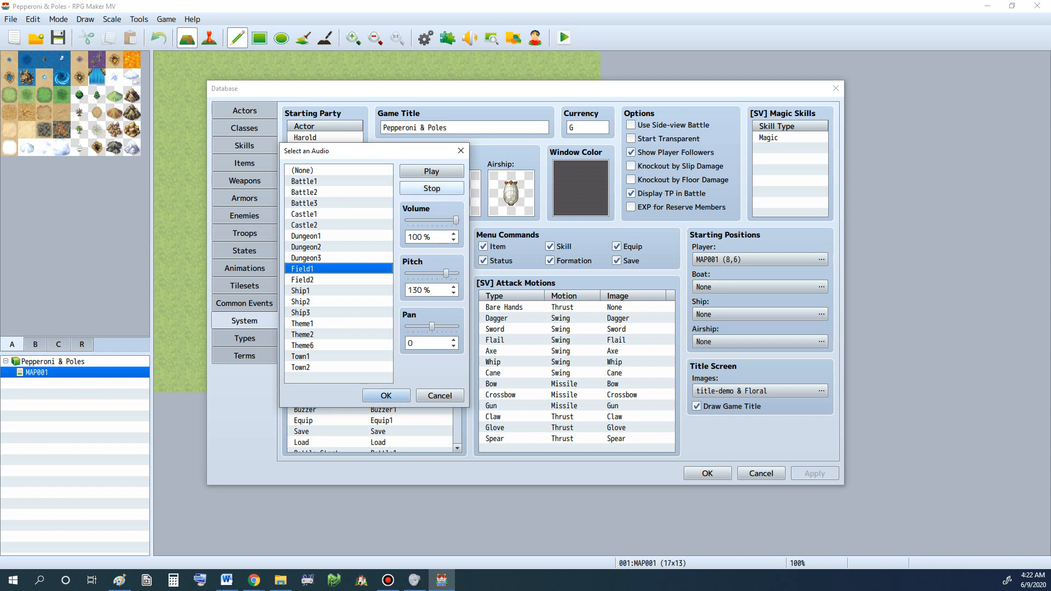
{"action": "left_click", "coordinate": [432, 171]}
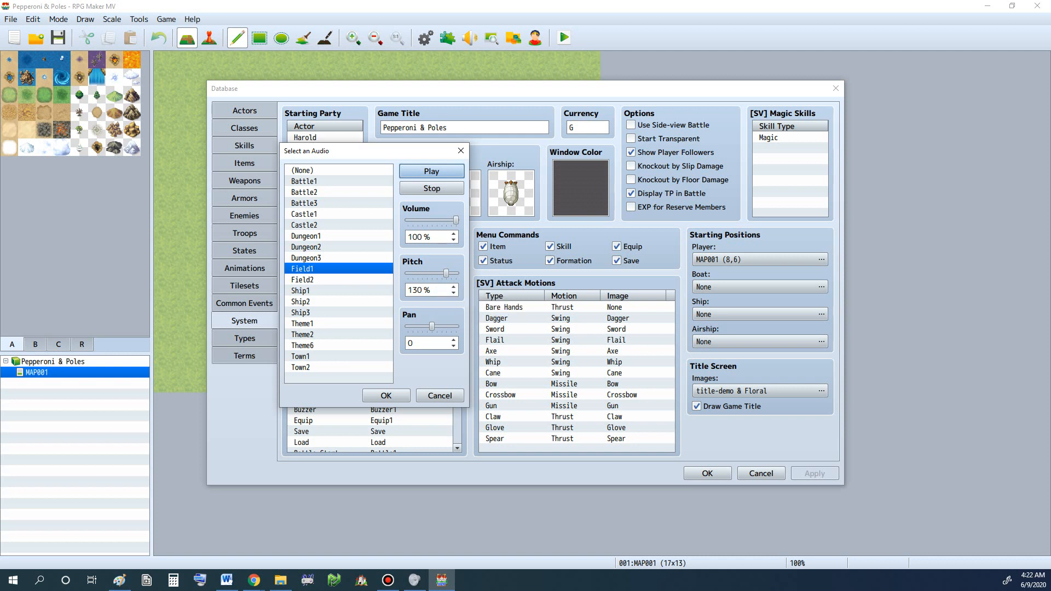
{"action": "key", "text": "alt+Tab"}
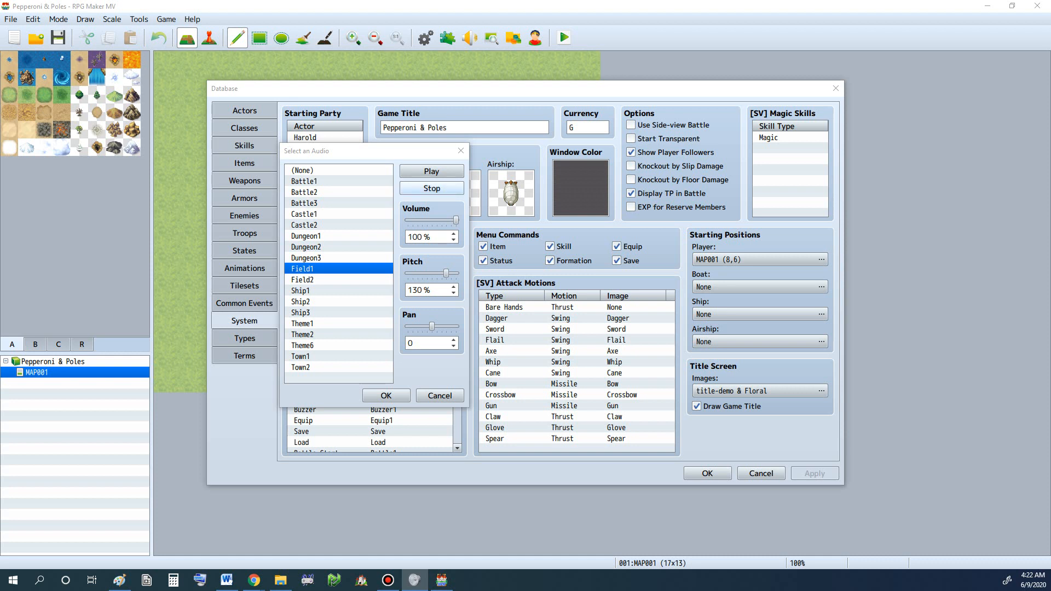
{"action": "key", "text": "alt+Tab"}
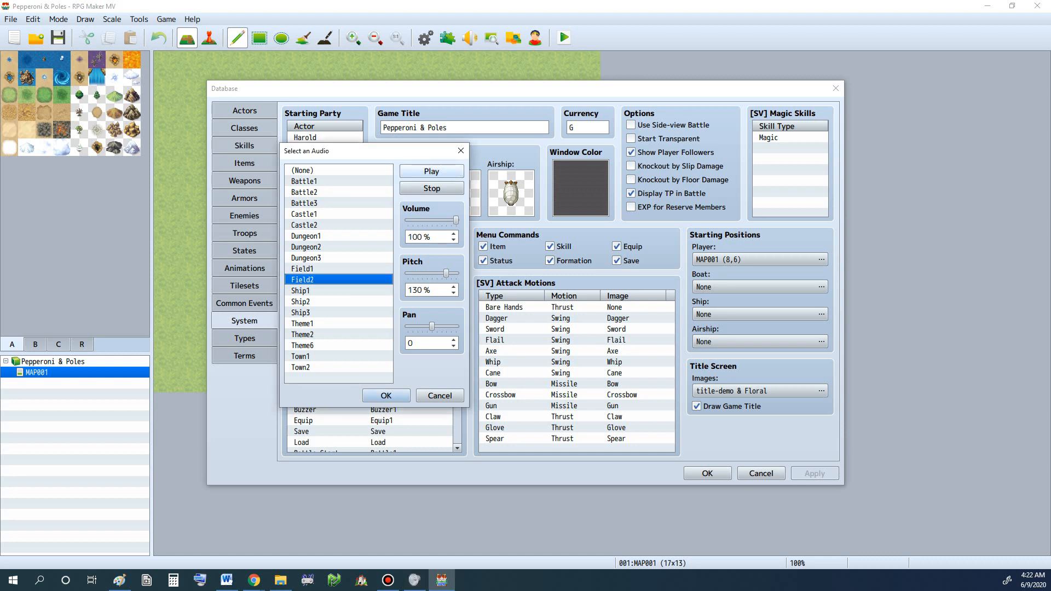
{"action": "left_click", "coordinate": [432, 172]}
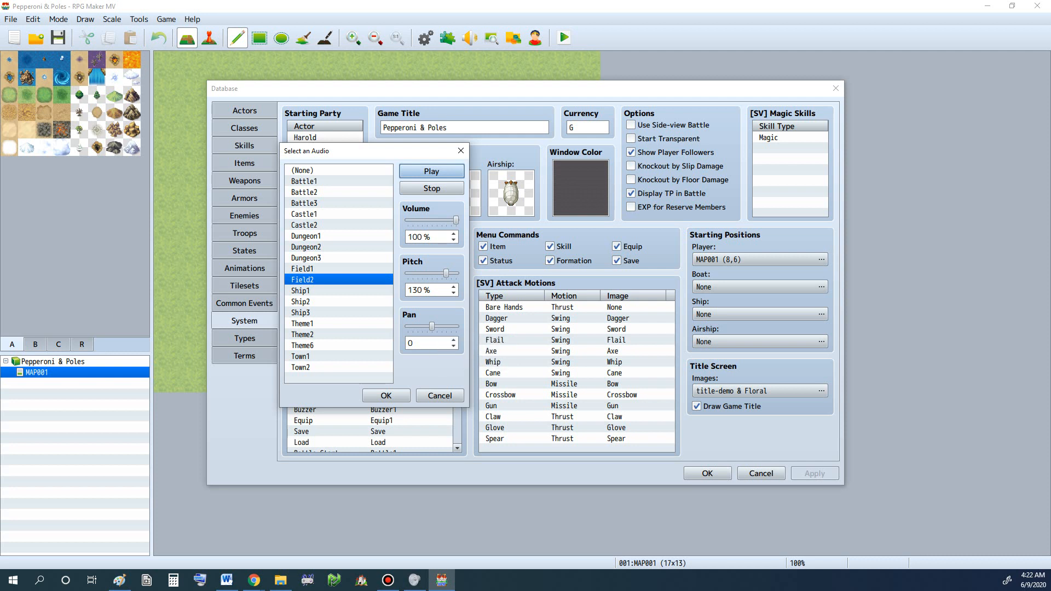
Step: Preview the Ship1, Ship2 and Ship3 tracks at 100% volume and 130% pitch
{"action": "left_click", "coordinate": [323, 291]}
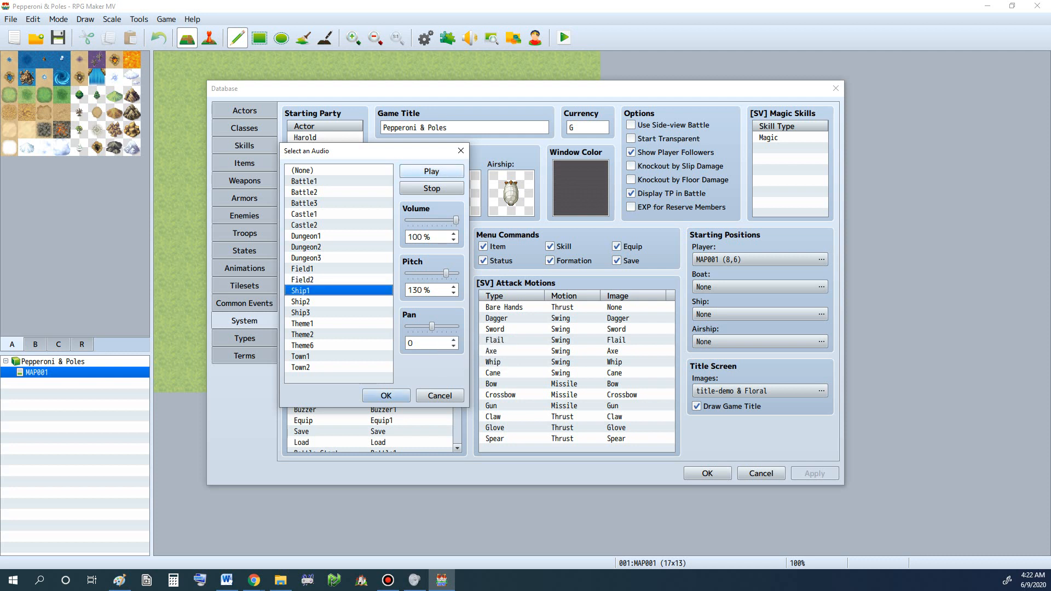
{"action": "left_click", "coordinate": [432, 171]}
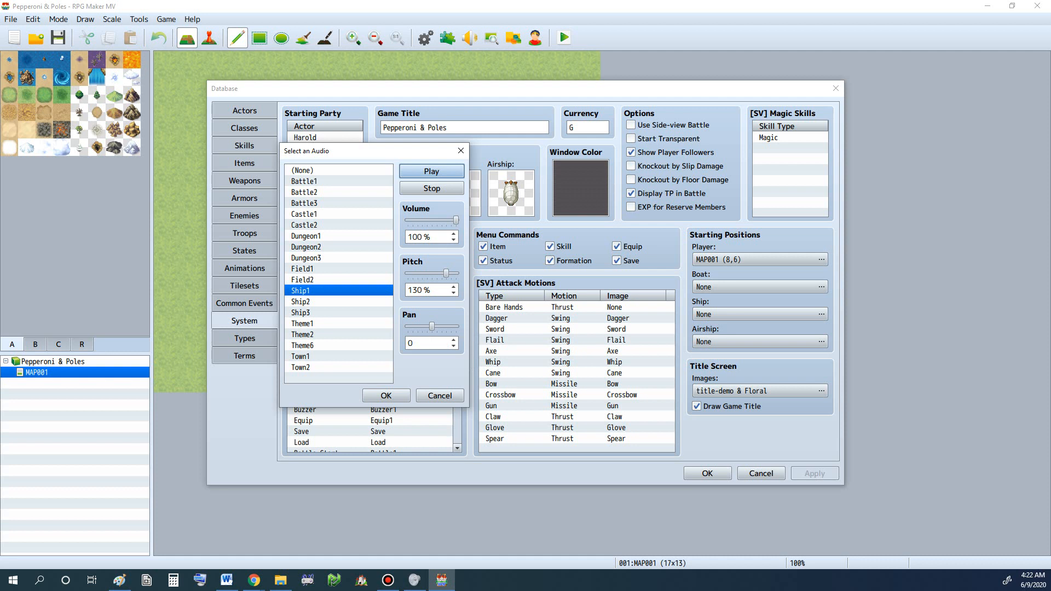
{"action": "left_click", "coordinate": [328, 301]}
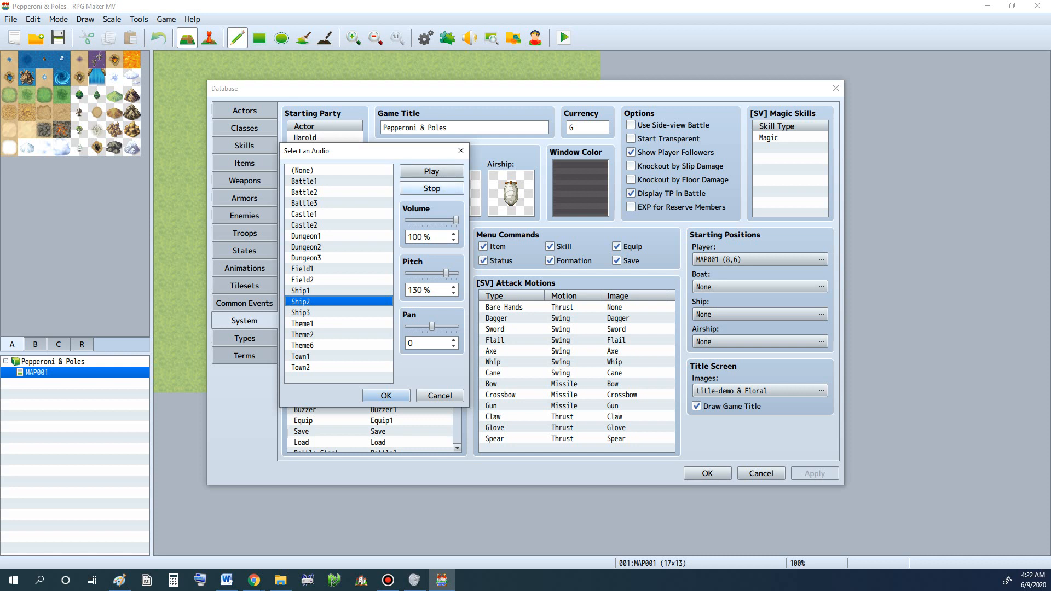
{"action": "left_click", "coordinate": [432, 172]}
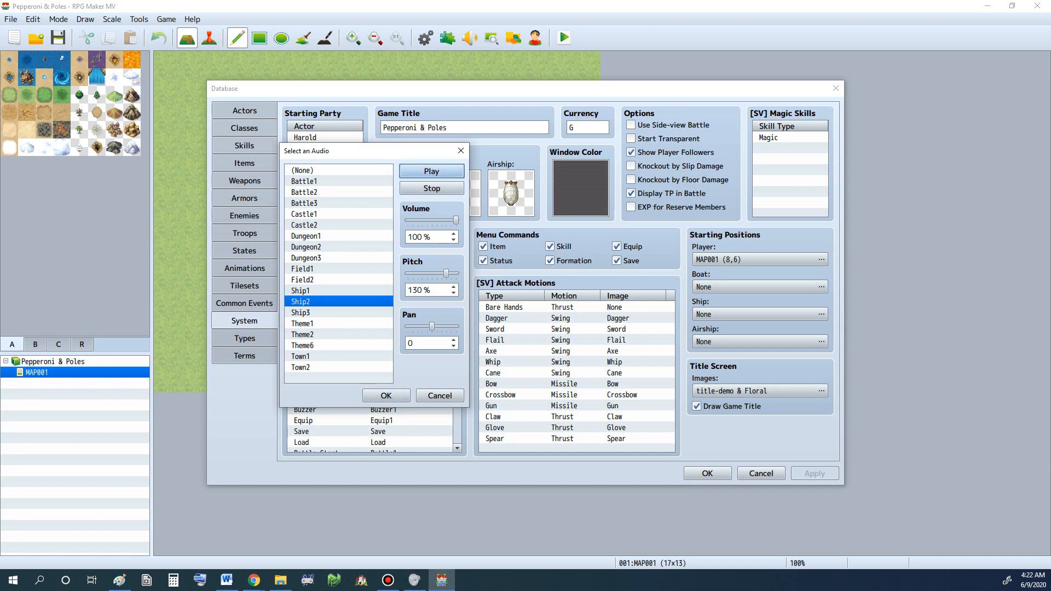
{"action": "left_click", "coordinate": [328, 312]}
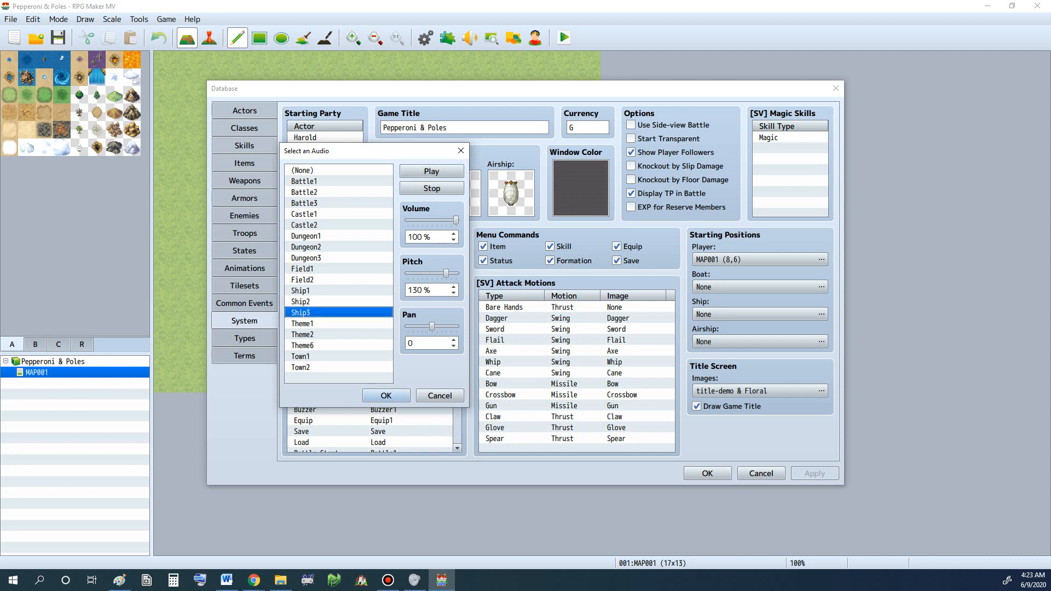
{"action": "left_click", "coordinate": [431, 171]}
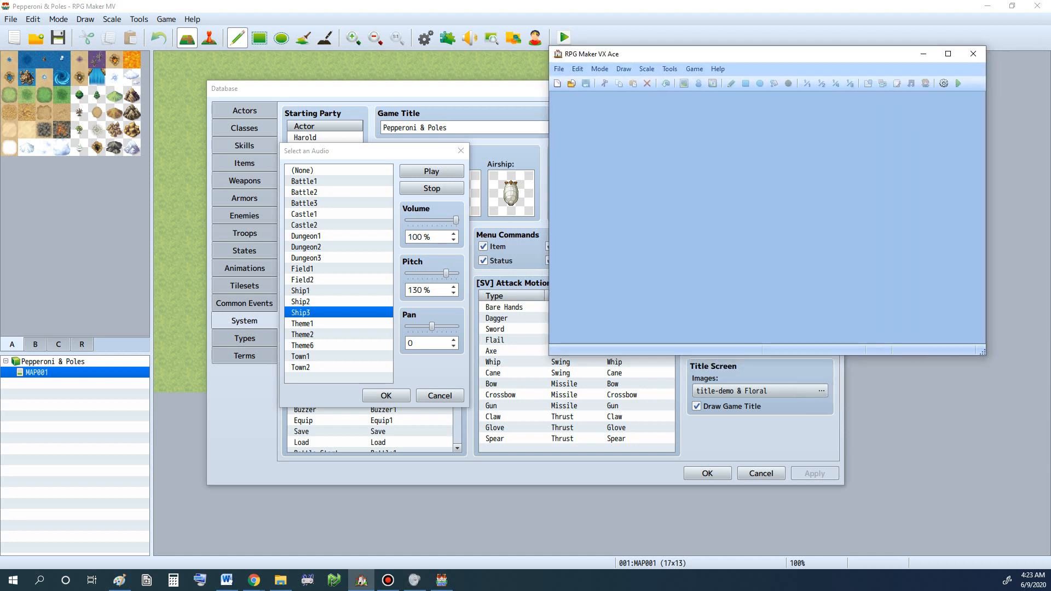
Step: Switch to RPG Maker VX Ace and bring up the dialog for opening an existing project
{"action": "left_click_drag", "start_coordinate": [471, 129], "coordinate": [513, 114]}
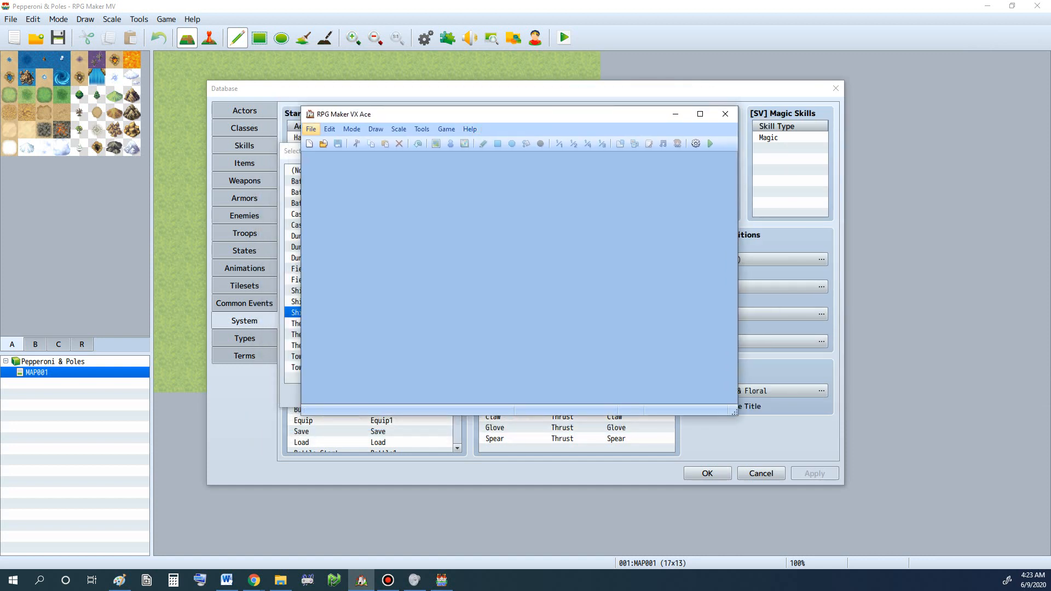
{"action": "left_click", "coordinate": [310, 128]}
{"action": "left_click", "coordinate": [339, 156]}
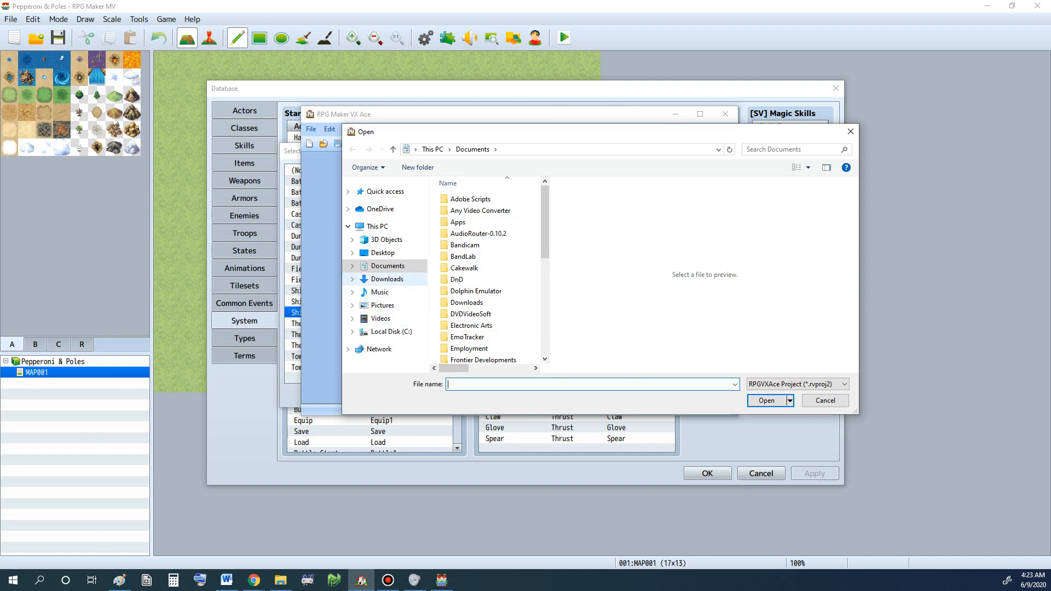
{"action": "left_click", "coordinate": [391, 331]}
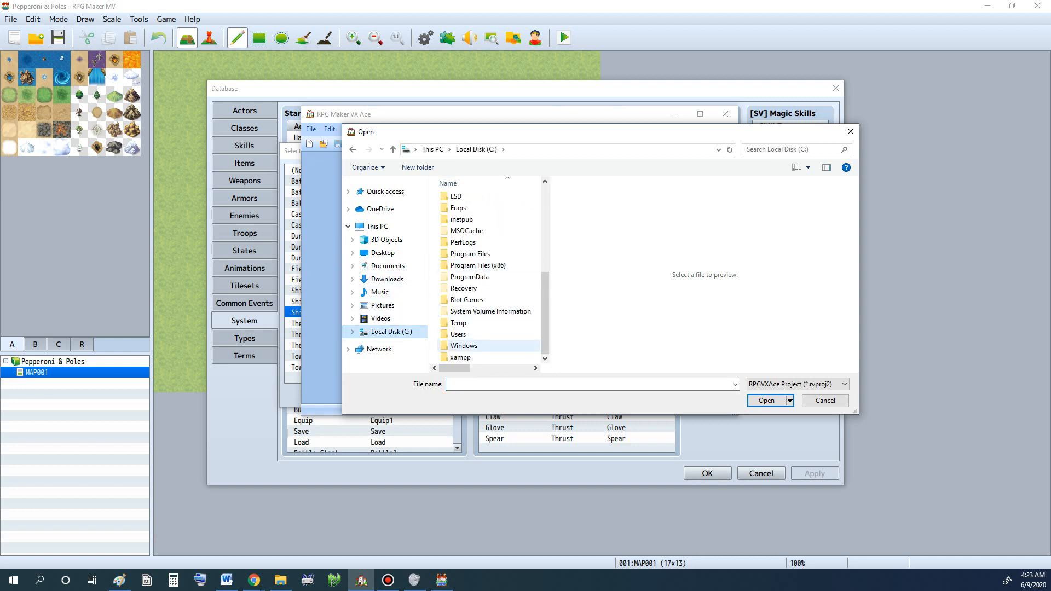
{"action": "double_click", "coordinate": [458, 334]}
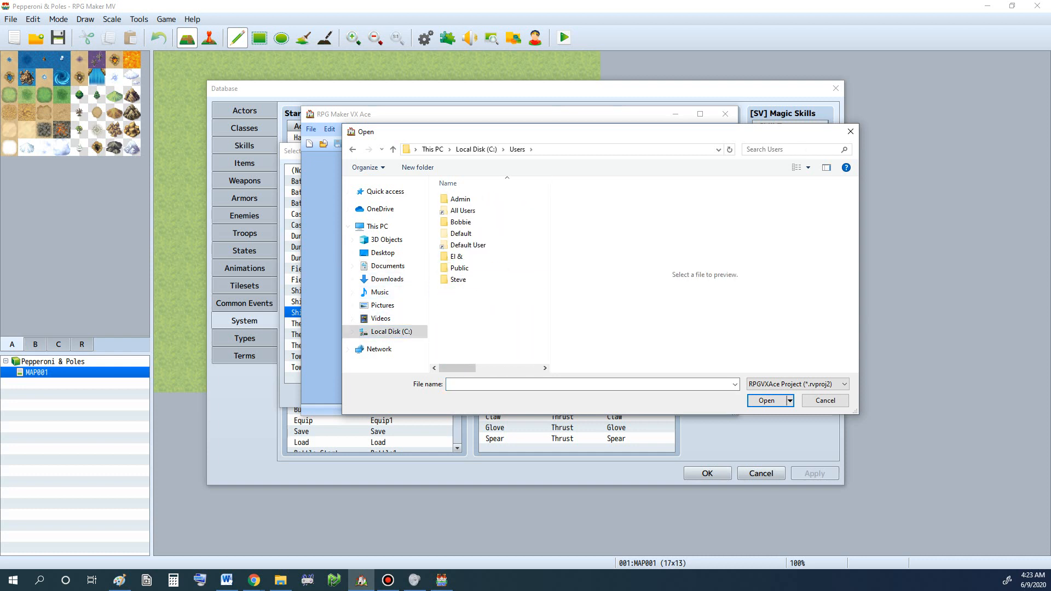
{"action": "left_click", "coordinate": [458, 280]}
{"action": "double_click", "coordinate": [458, 279]}
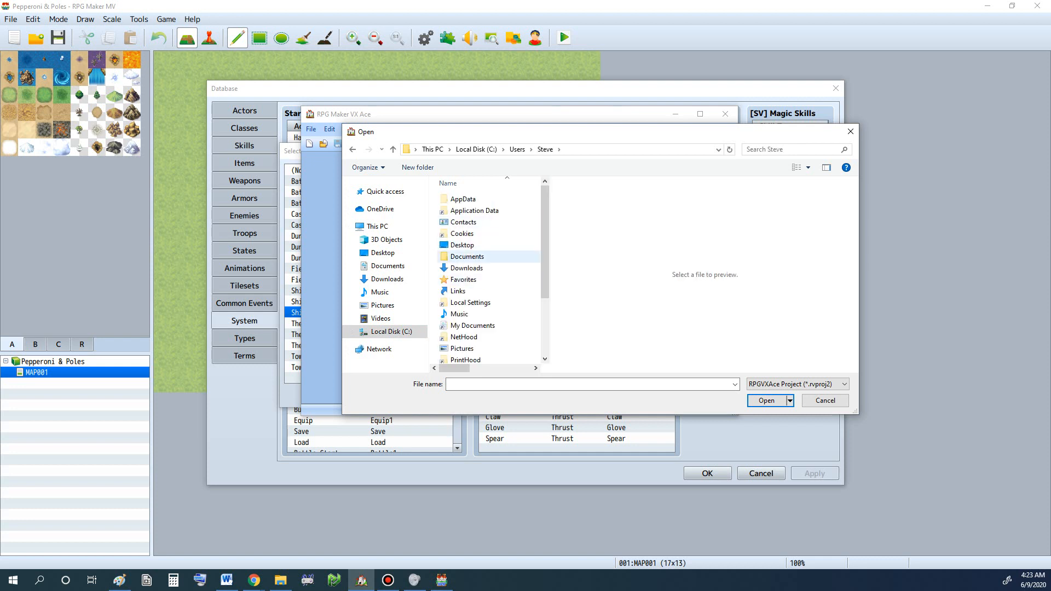
{"action": "left_click", "coordinate": [467, 256]}
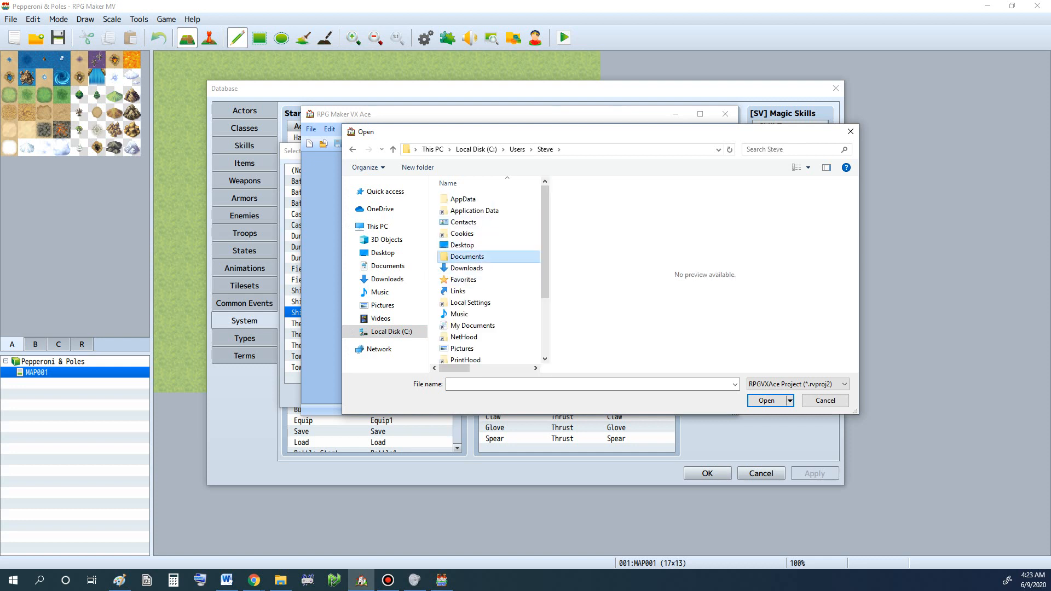
{"action": "double_click", "coordinate": [467, 256]}
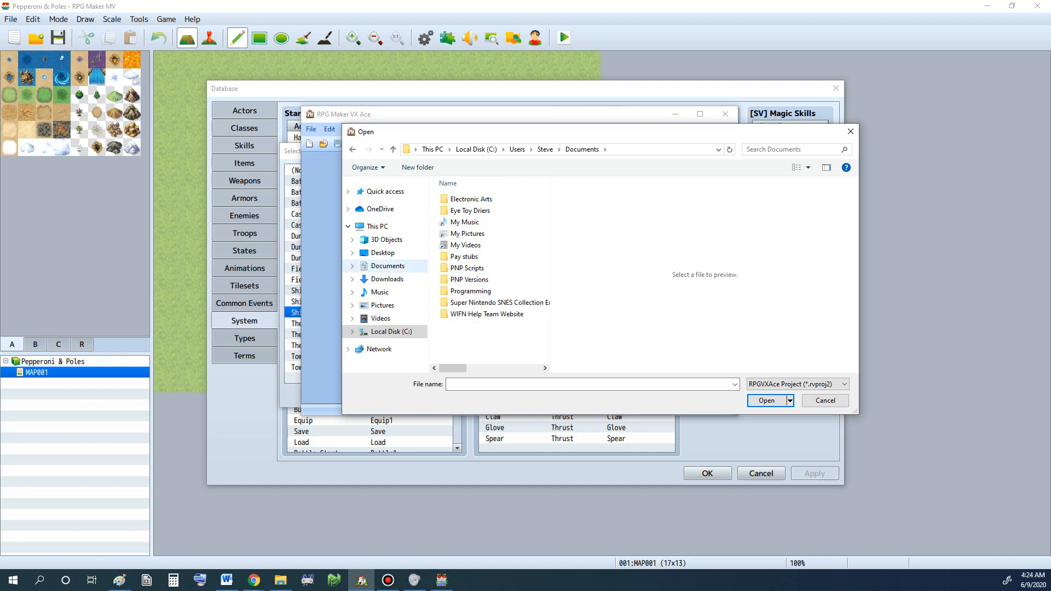
Step: Open the project file Game.rvproj2 from the Pepperoni and Poles folder inside Documents > Games
{"action": "left_click", "coordinate": [387, 265]}
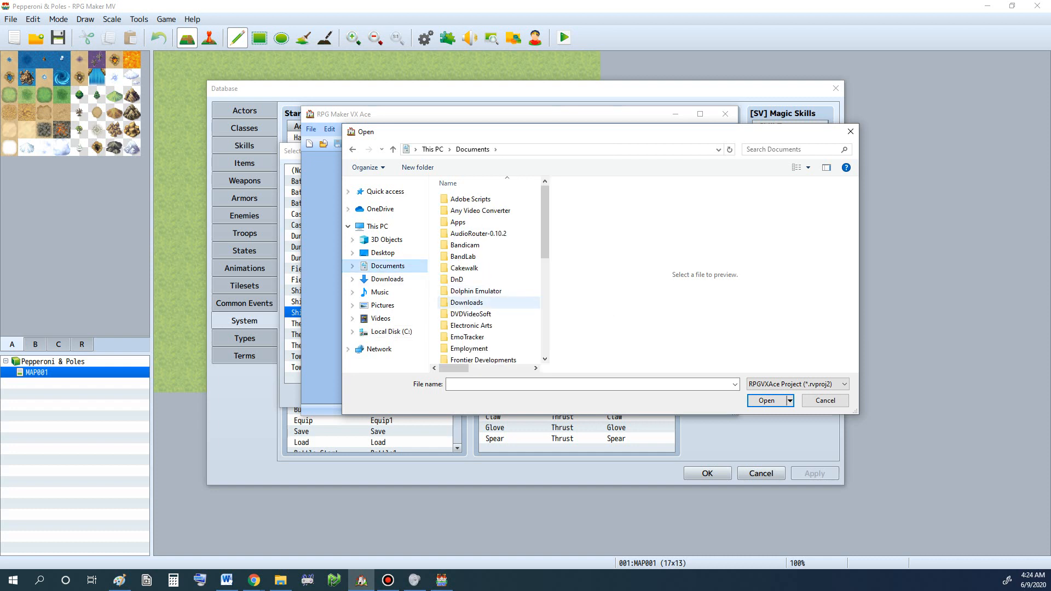
{"action": "scroll", "coordinate": [482, 265], "scroll_direction": "down", "scroll_amount": 4}
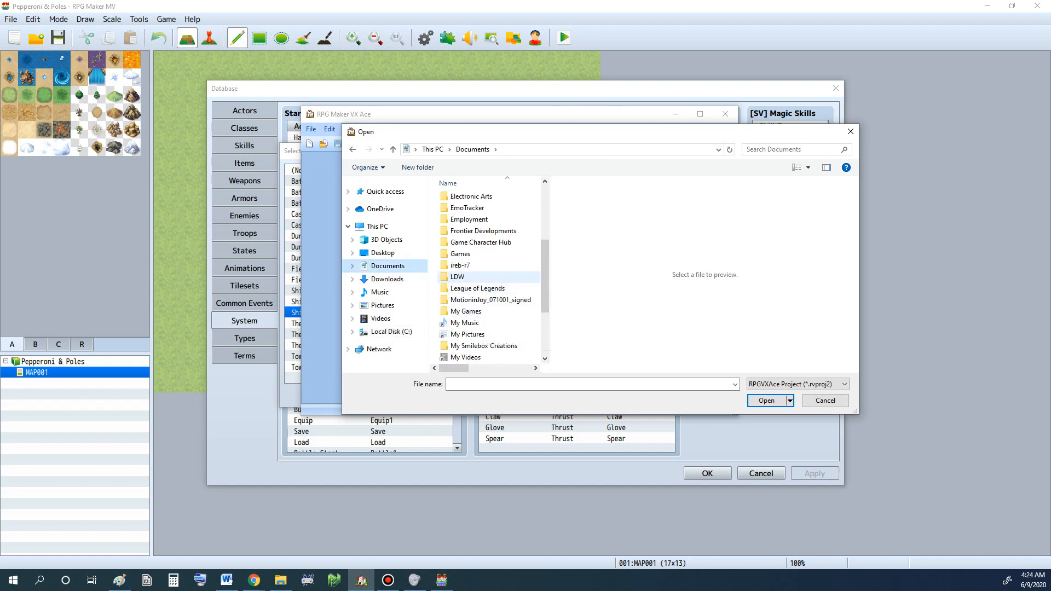
{"action": "double_click", "coordinate": [461, 253]}
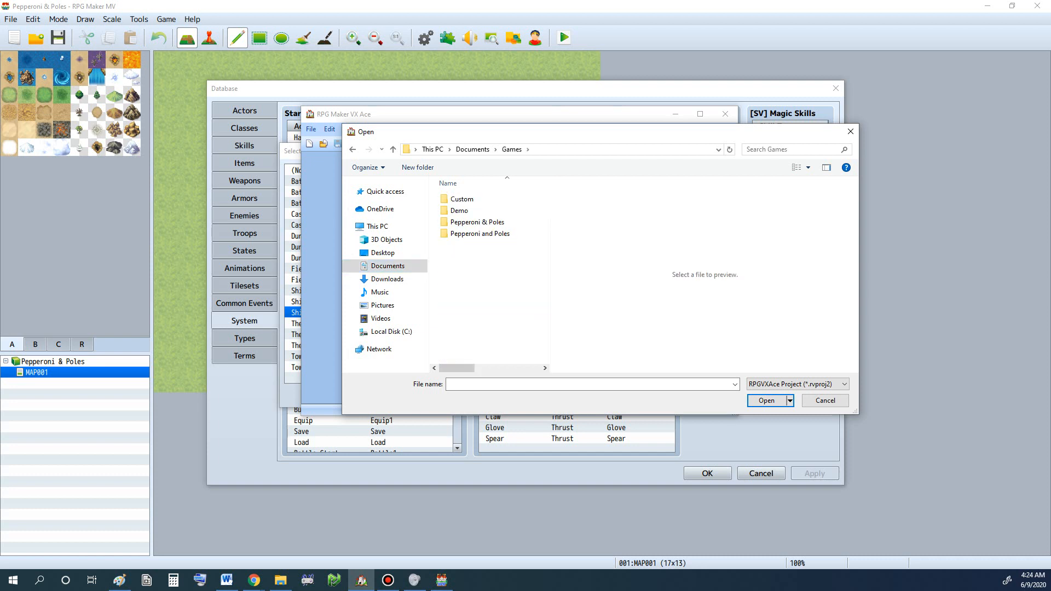
{"action": "left_click", "coordinate": [478, 222]}
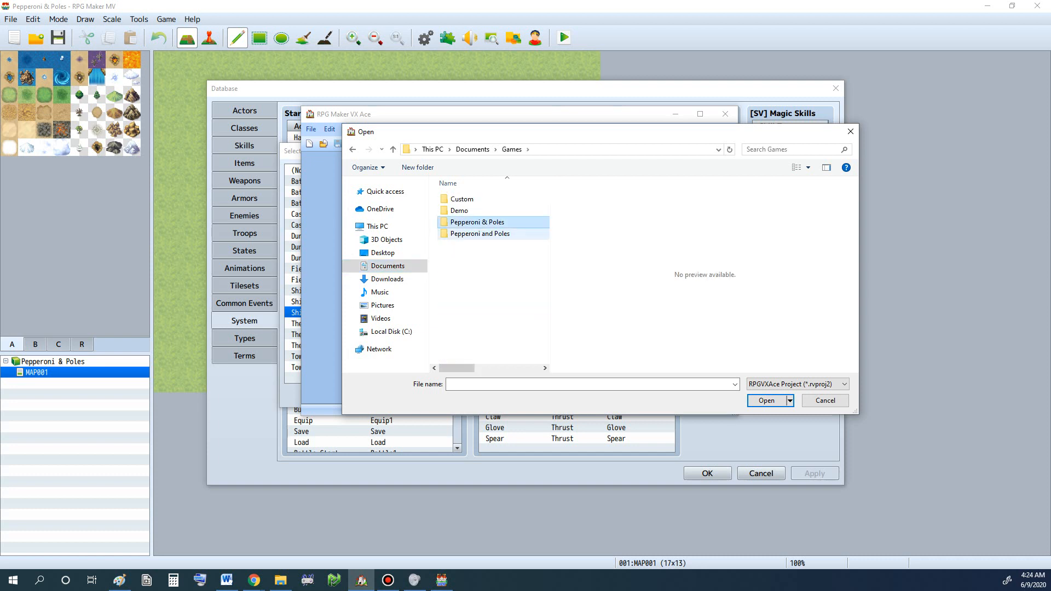
{"action": "double_click", "coordinate": [480, 234]}
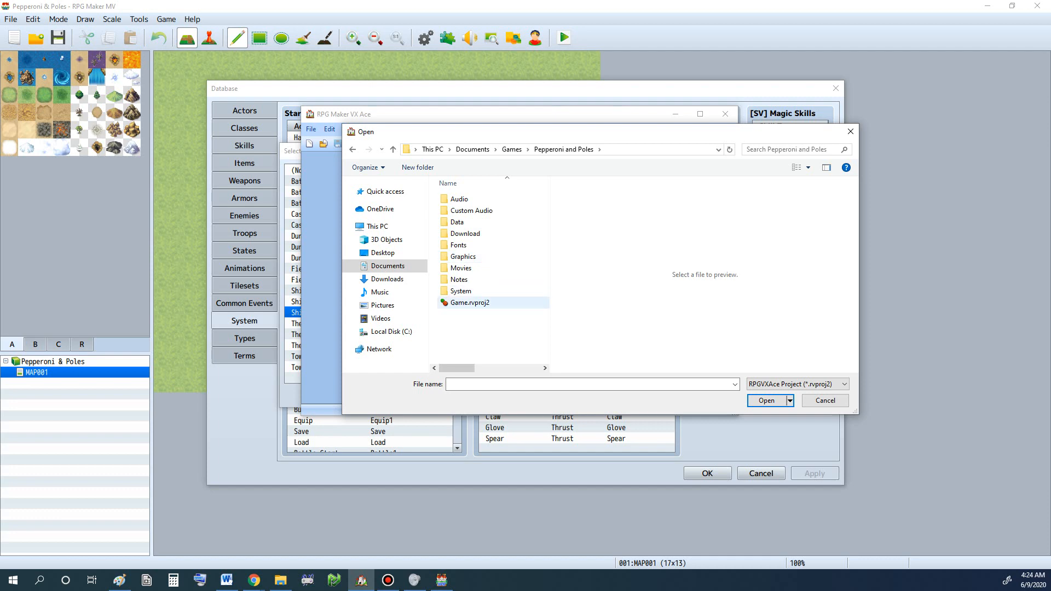
{"action": "double_click", "coordinate": [470, 302]}
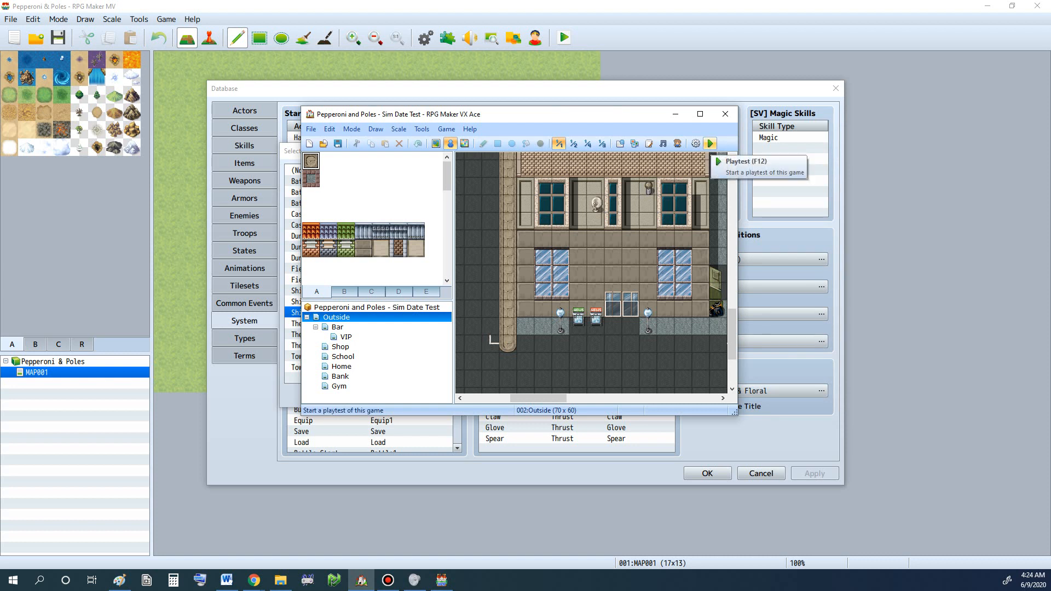
Step: Playtest the VX Ace project to check its title screen and music, and close the game window
{"action": "left_click", "coordinate": [710, 143]}
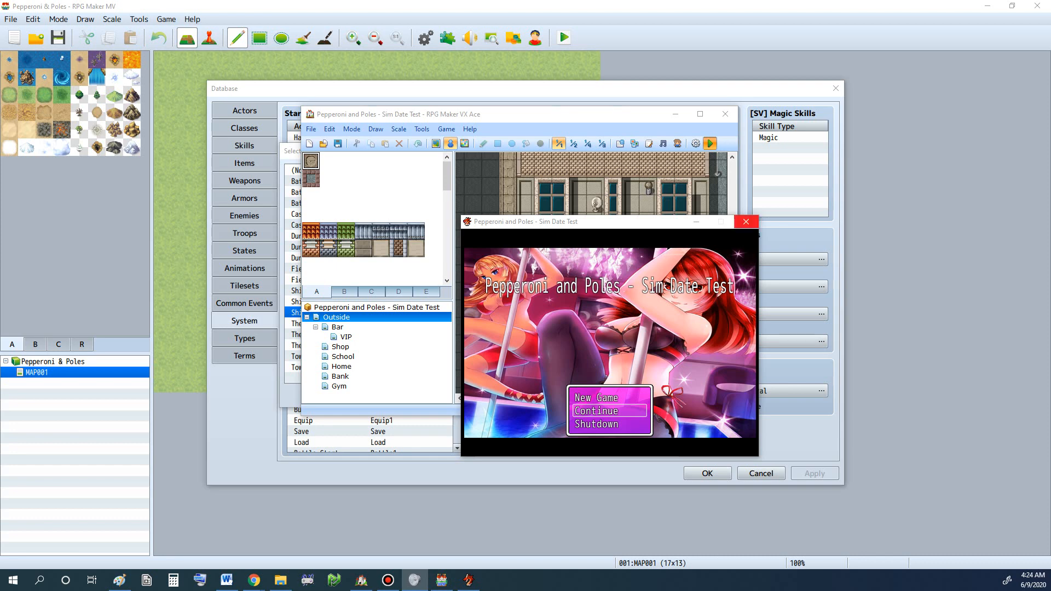
{"action": "left_click", "coordinate": [745, 221]}
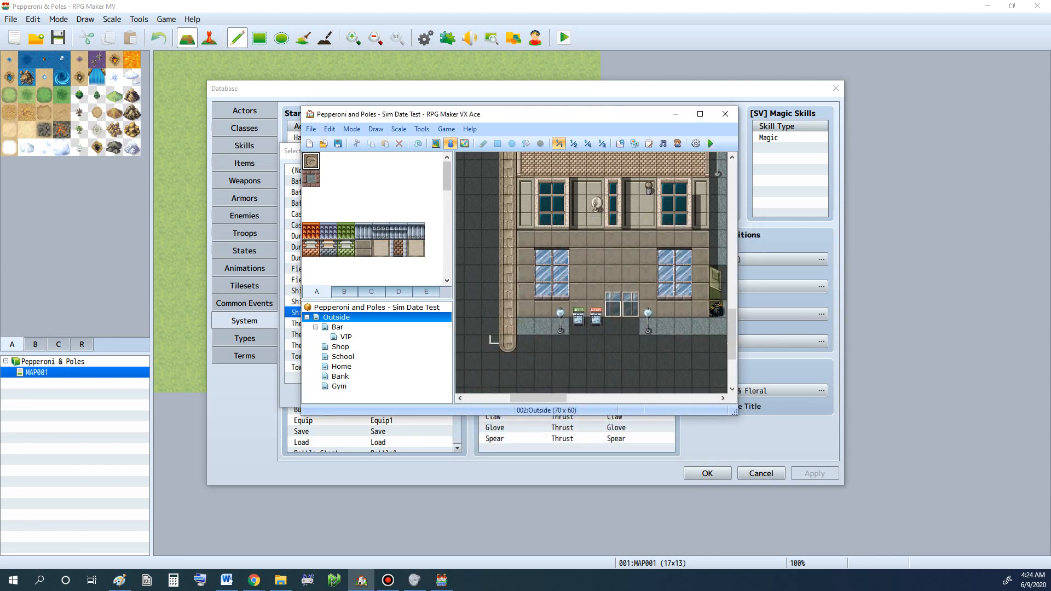
Step: Open the title screen music selection in the VX Ace project's system settings and preview Town1
{"action": "left_click", "coordinate": [446, 129]}
{"action": "mouse_move", "coordinate": [422, 129]}
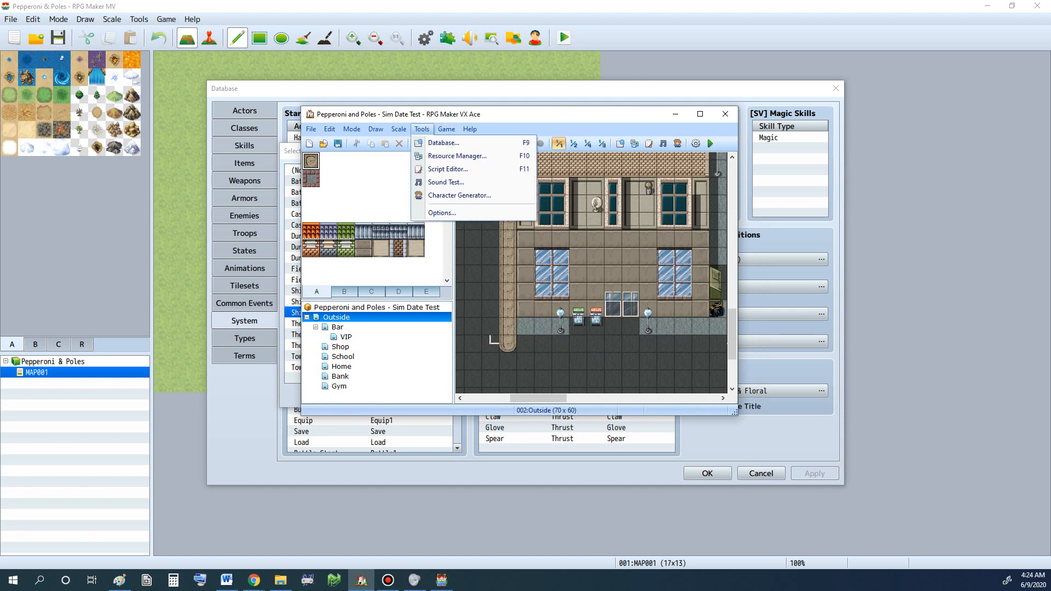
{"action": "left_click", "coordinate": [443, 143]}
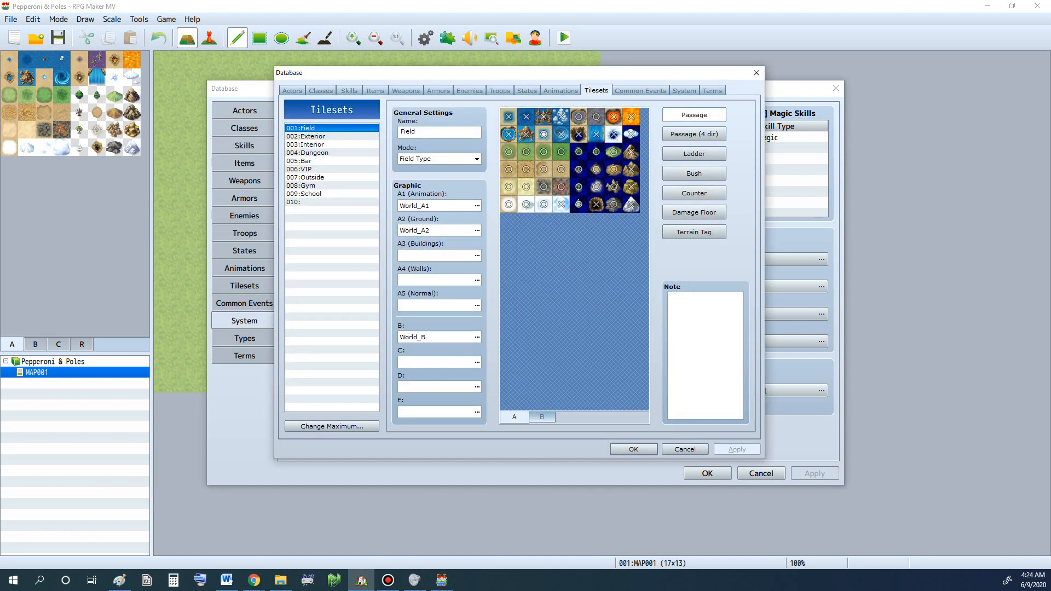
{"action": "left_click", "coordinate": [684, 91]}
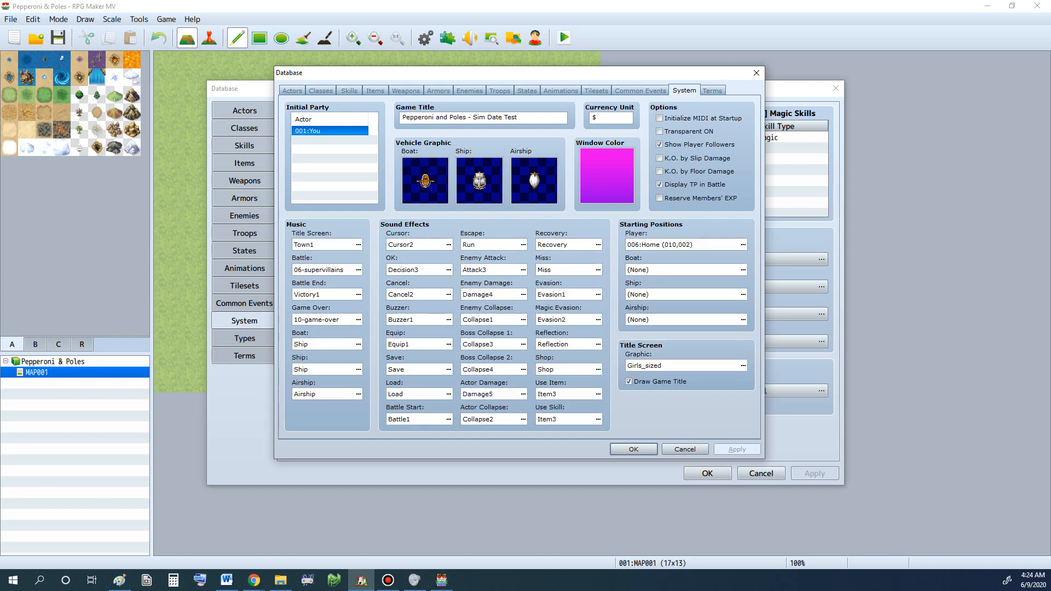
{"action": "left_click", "coordinate": [358, 244]}
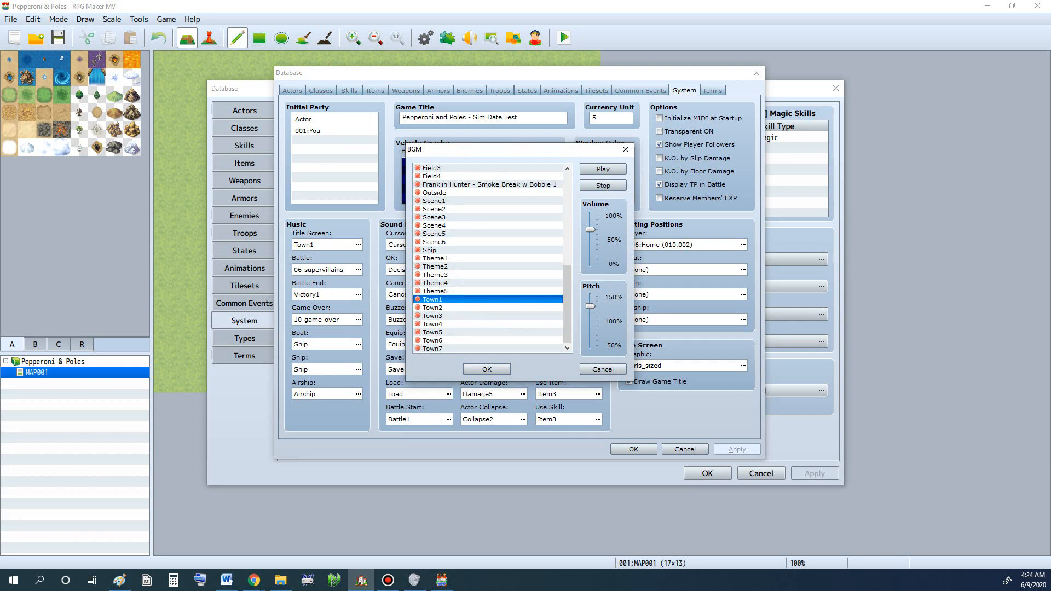
{"action": "left_click", "coordinate": [603, 169]}
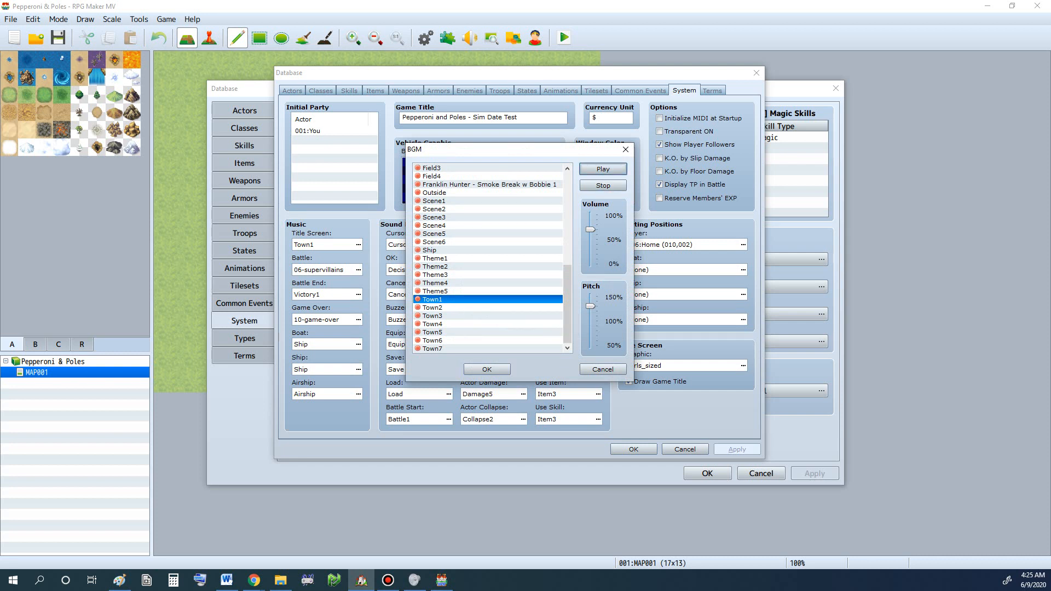
Step: Replay Town1 at a lower pitch, then stop it, discard the music change and close the database
{"action": "left_click_drag", "start_coordinate": [590, 306], "coordinate": [591, 328]}
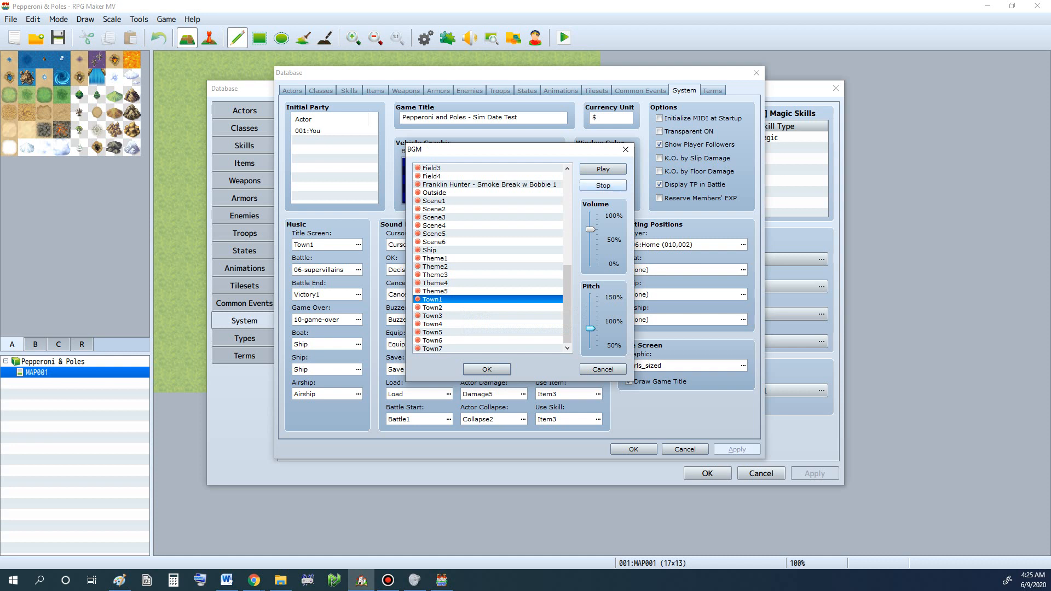
{"action": "left_click", "coordinate": [603, 169]}
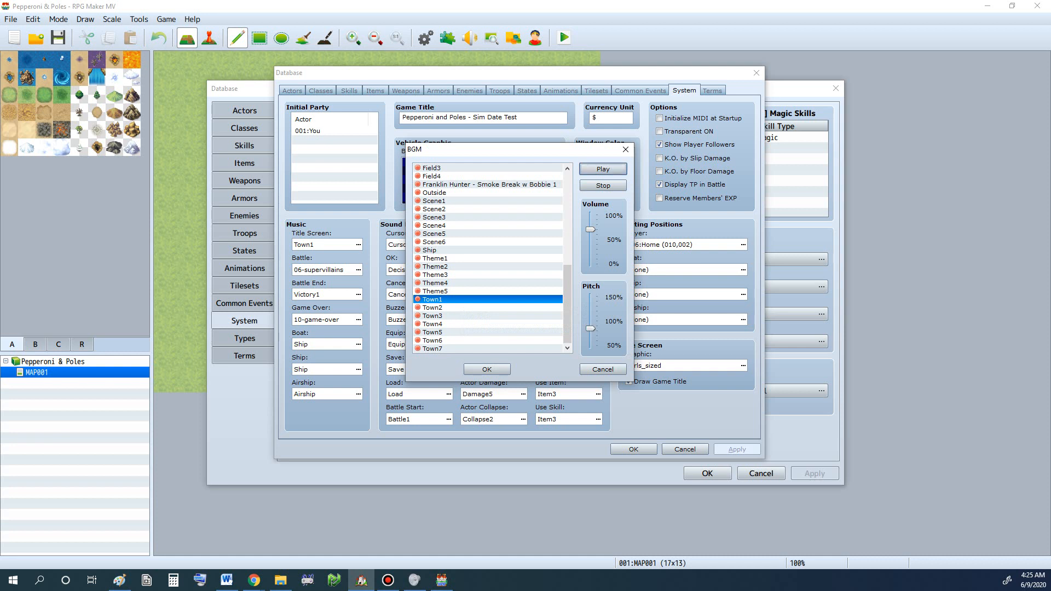
{"action": "left_click", "coordinate": [414, 581]}
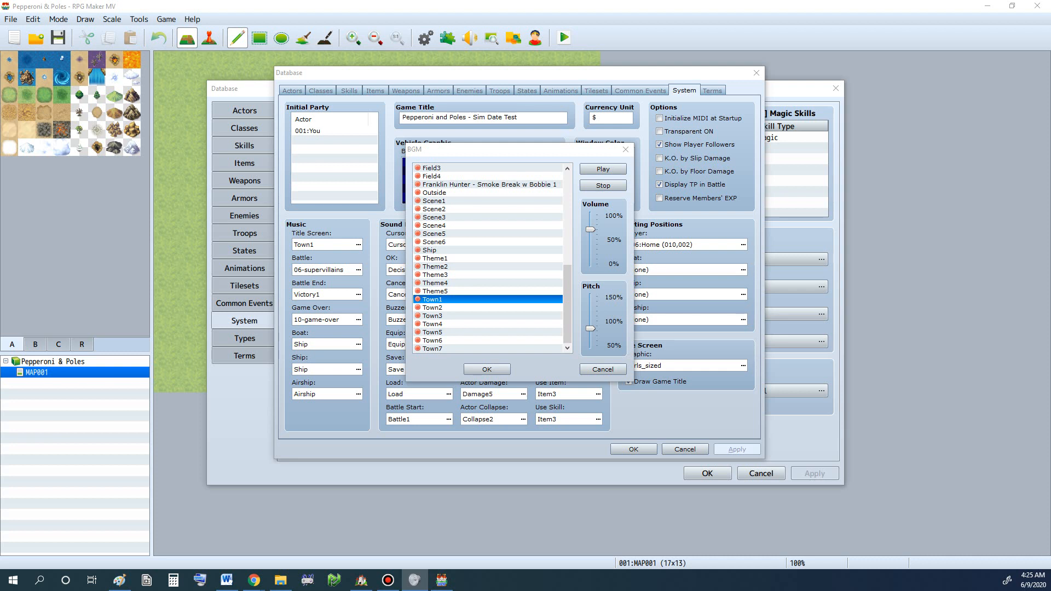
{"action": "scroll", "coordinate": [488, 258], "scroll_direction": "up", "scroll_amount": 5}
{"action": "scroll", "coordinate": [488, 258], "scroll_direction": "down", "scroll_amount": 5}
{"action": "left_click", "coordinate": [602, 169]}
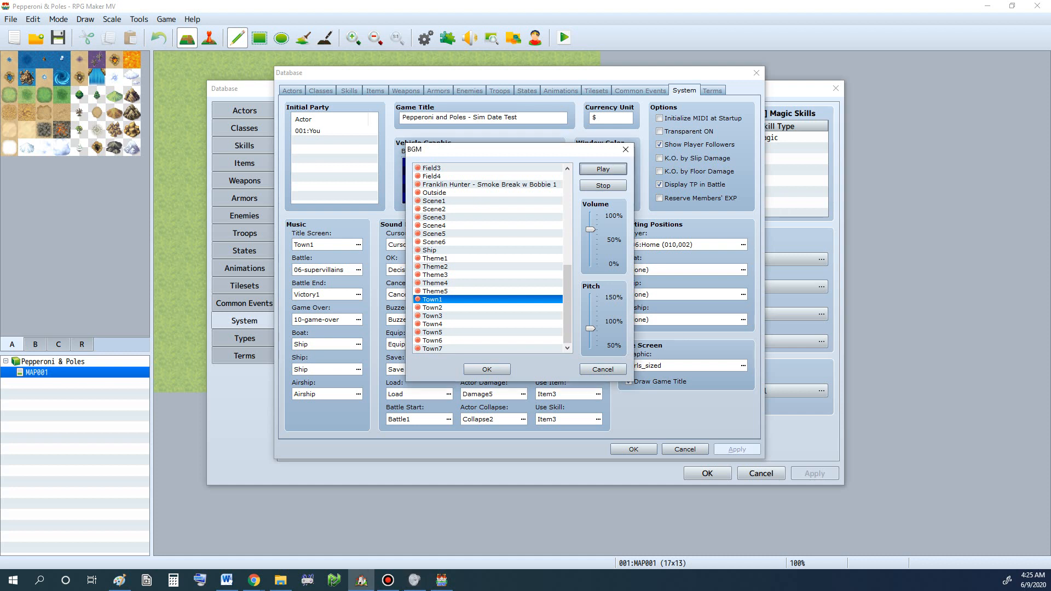
{"action": "left_click", "coordinate": [603, 185]}
{"action": "left_click", "coordinate": [603, 369]}
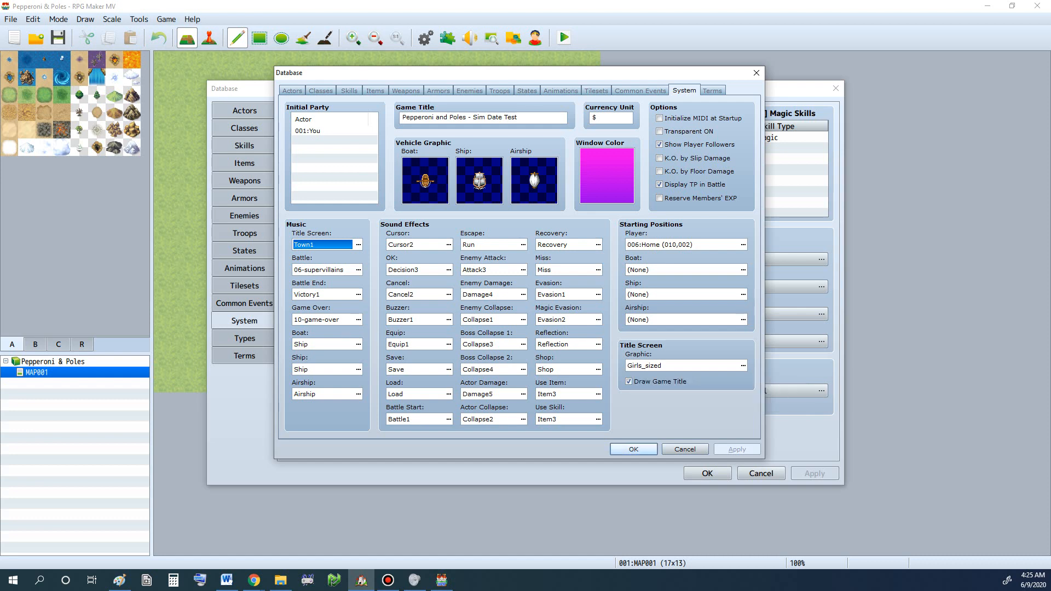
{"action": "left_click", "coordinate": [634, 449]}
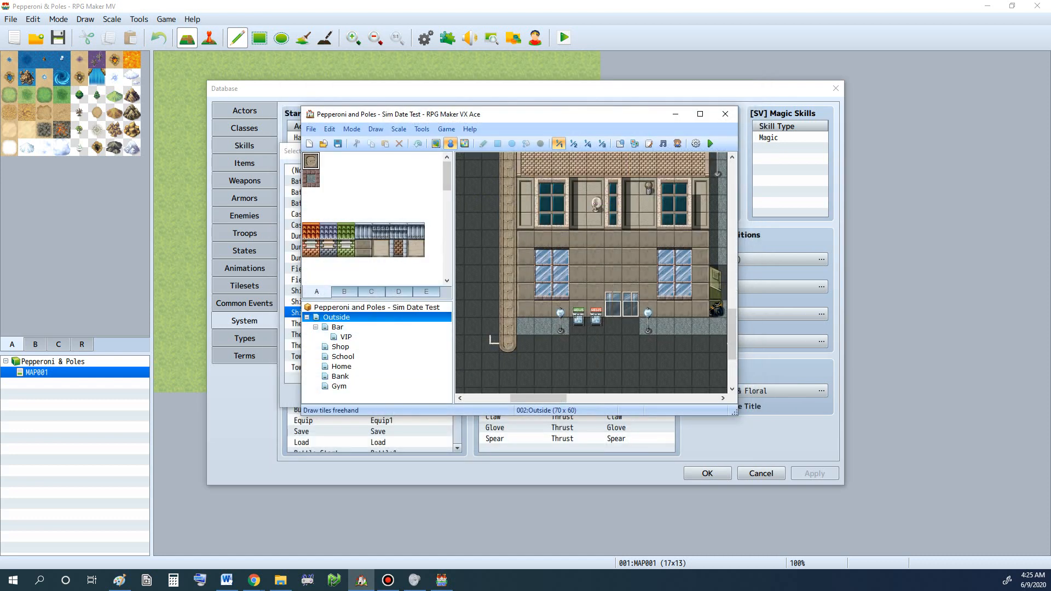
Step: Export the BGM track Town1.ogg from the VX Ace project's Resource Manager to Documents > Games > Custom > audio
{"action": "left_click", "coordinate": [421, 130]}
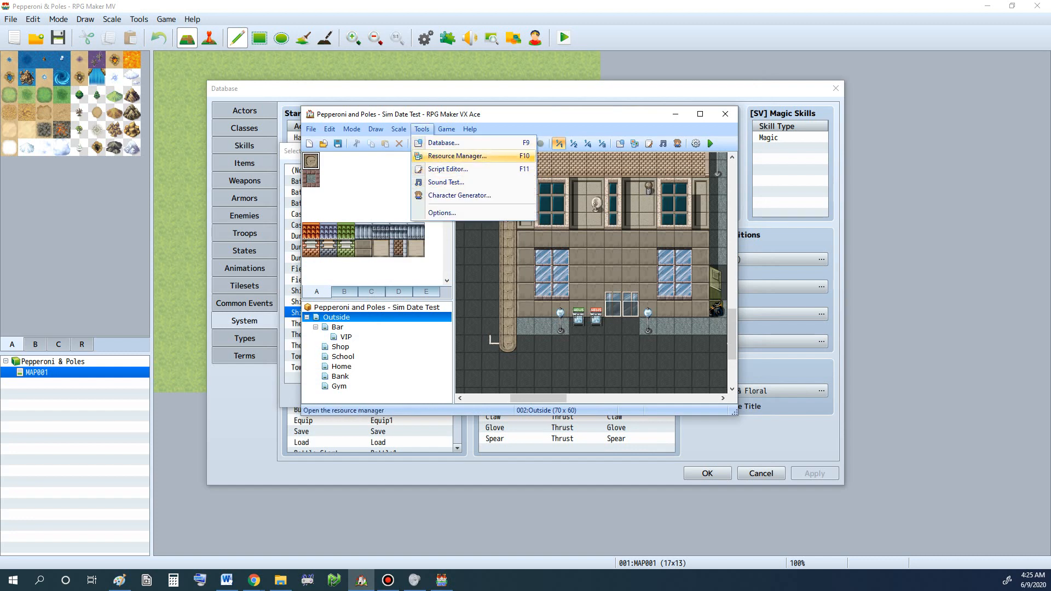
{"action": "left_click", "coordinate": [457, 156]}
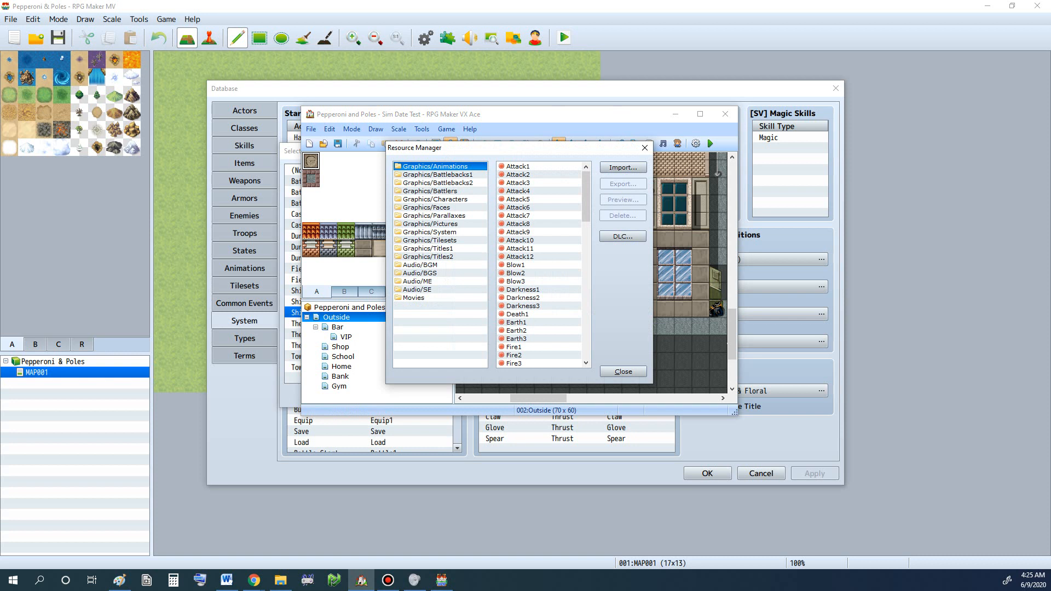
{"action": "left_click", "coordinate": [419, 265]}
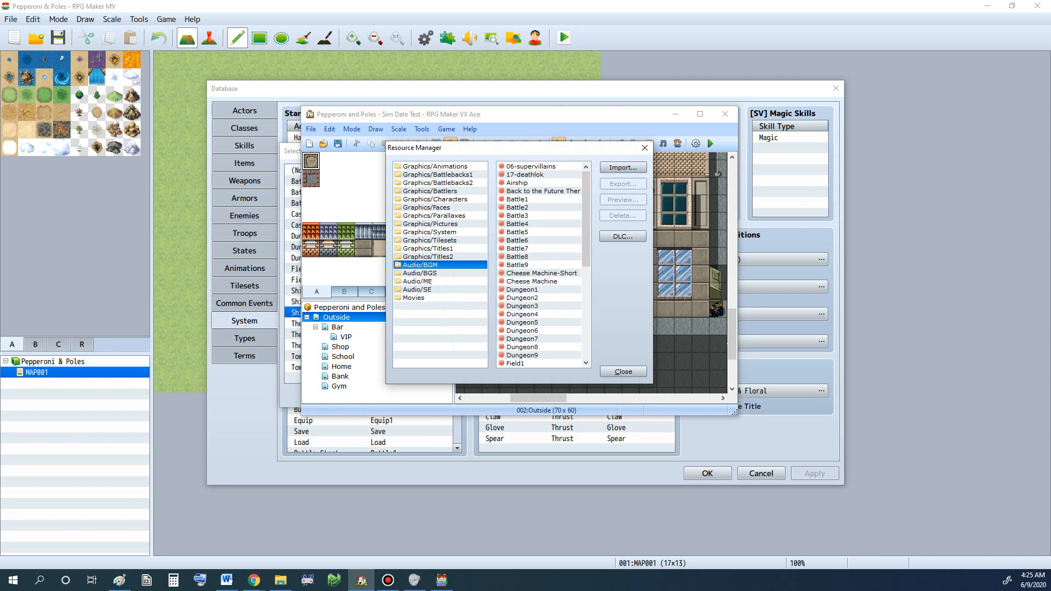
{"action": "scroll", "coordinate": [564, 298], "scroll_direction": "down", "scroll_amount": 6}
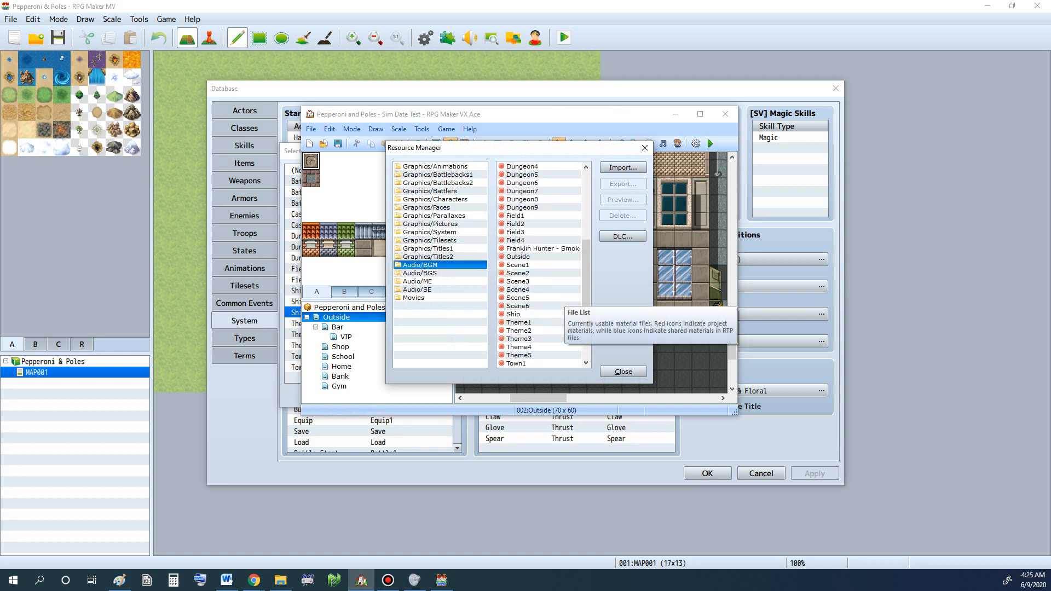
{"action": "scroll", "coordinate": [564, 298], "scroll_direction": "down", "scroll_amount": 2}
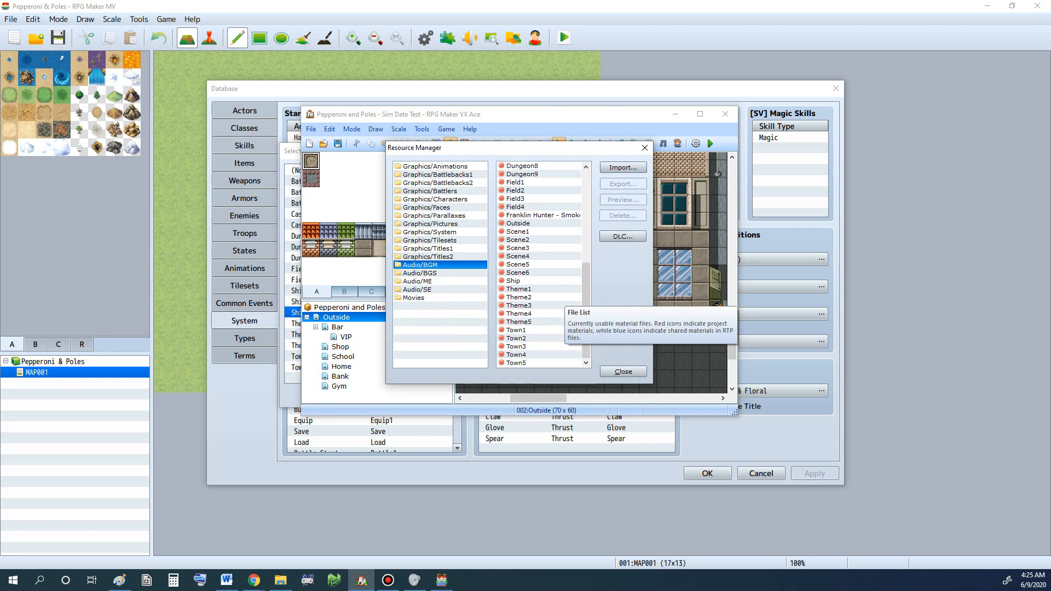
{"action": "left_click", "coordinate": [548, 314]}
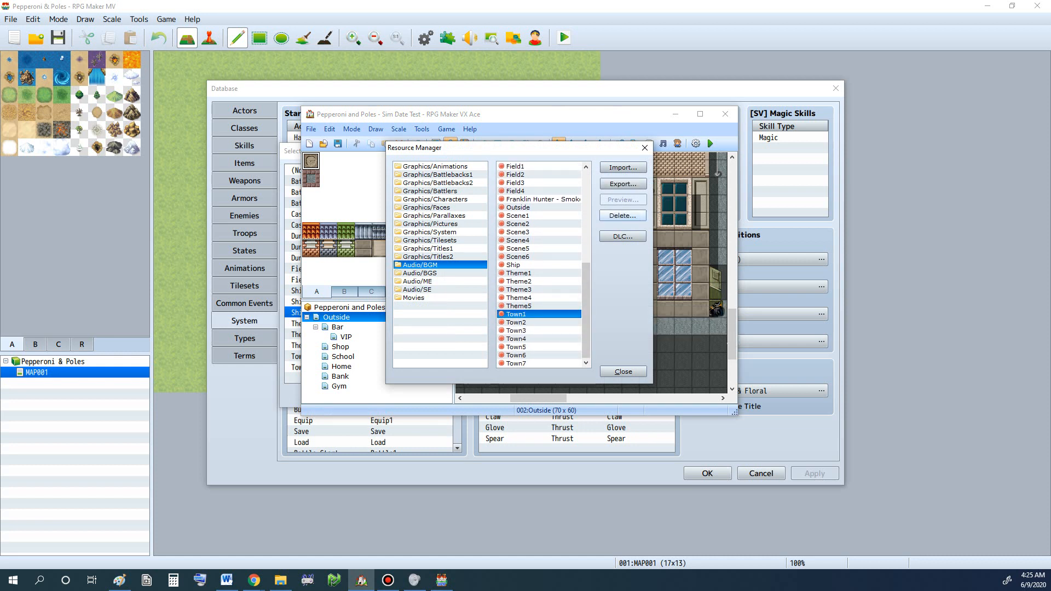
{"action": "left_click", "coordinate": [623, 184]}
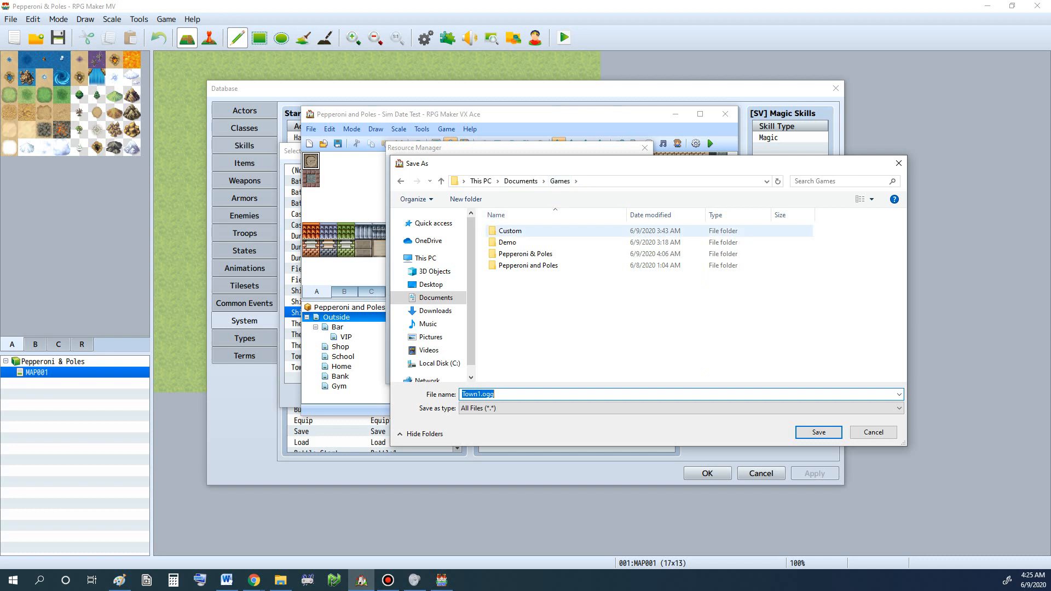
{"action": "double_click", "coordinate": [510, 231]}
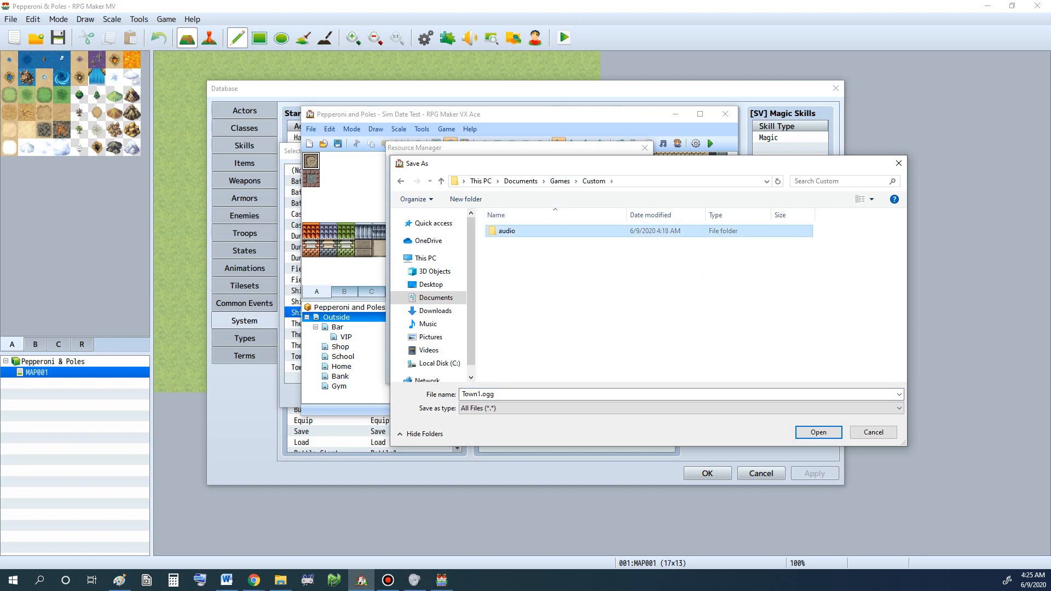
{"action": "double_click", "coordinate": [507, 231]}
{"action": "left_click", "coordinate": [500, 394]}
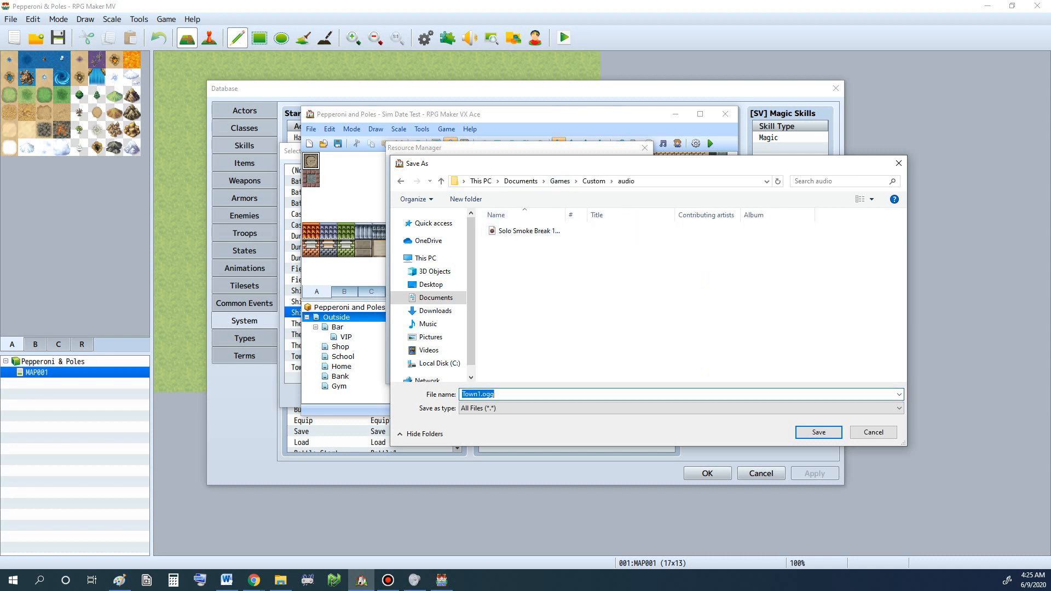
{"action": "left_click", "coordinate": [819, 432]}
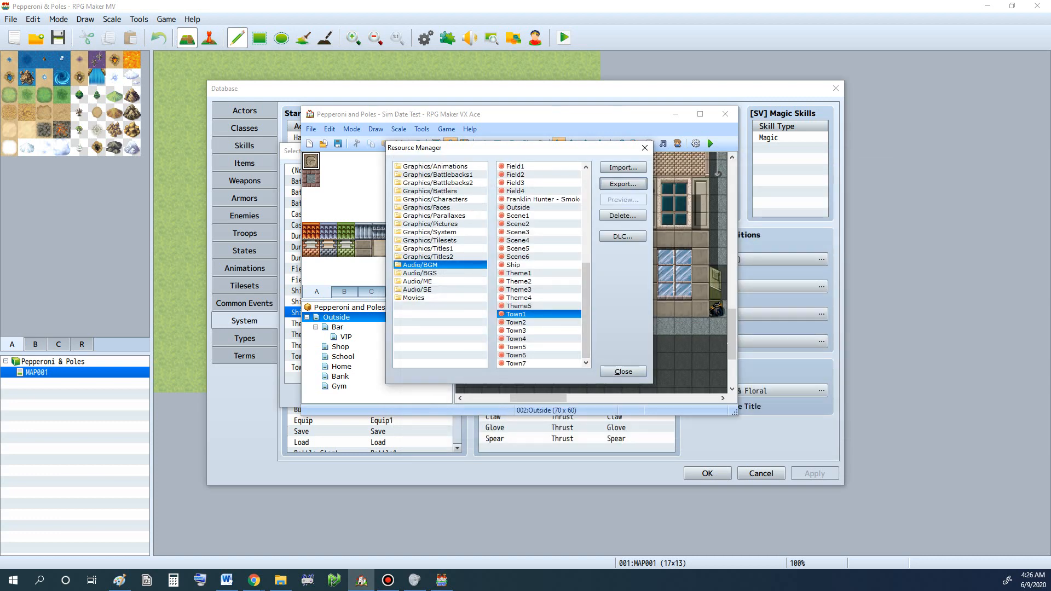
{"action": "left_click", "coordinate": [542, 199]}
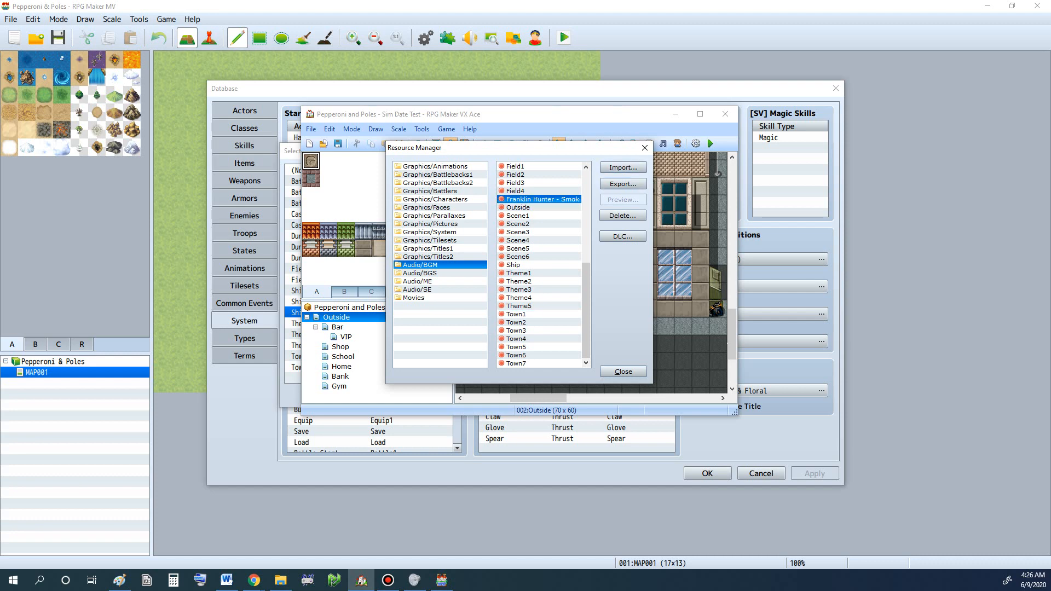
{"action": "left_click", "coordinate": [624, 183]}
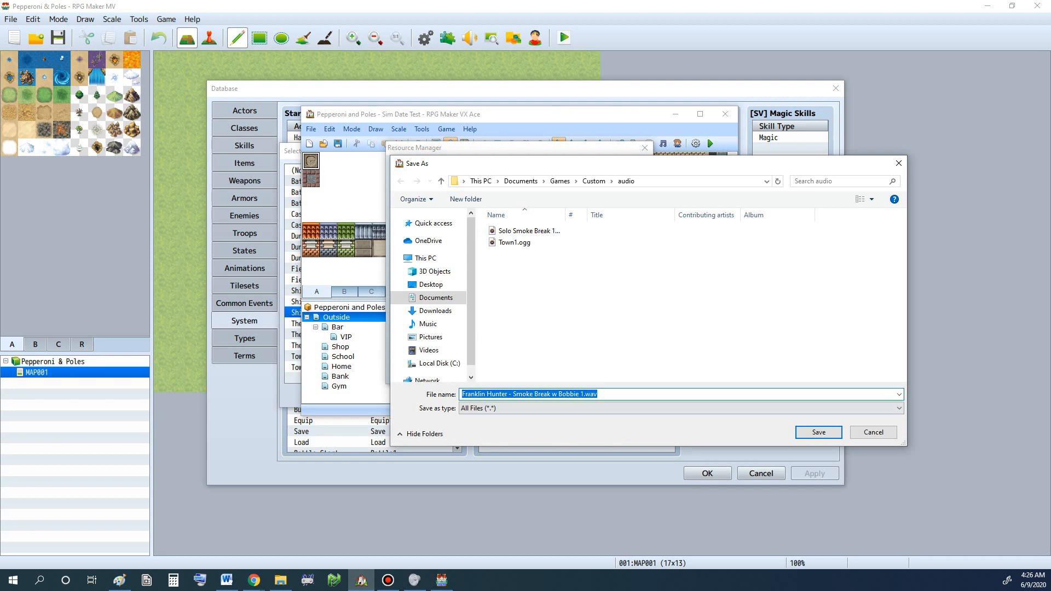
{"action": "left_click", "coordinate": [873, 432]}
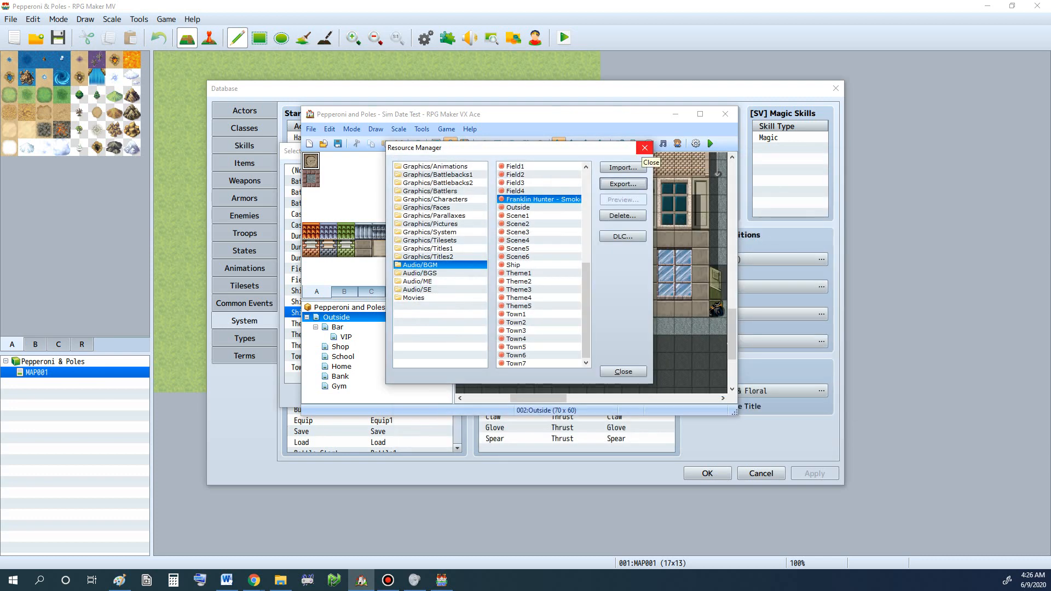
Step: Close the VX Ace Resource Manager, switch to RPG Maker MV, and close its audio selection and database without changes
{"action": "left_click", "coordinate": [644, 148]}
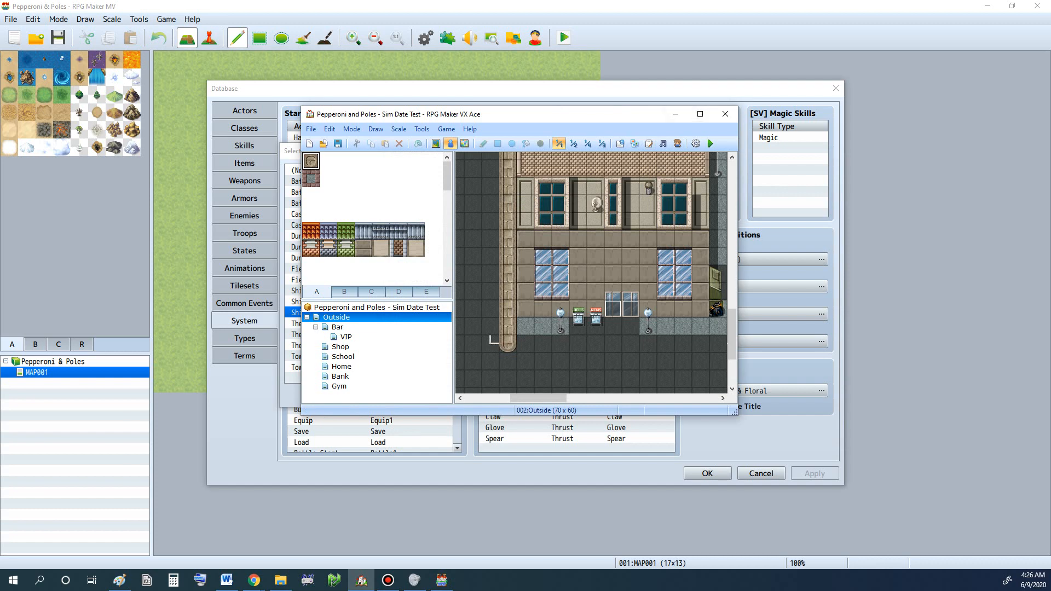
{"action": "key", "text": "alt+Tab"}
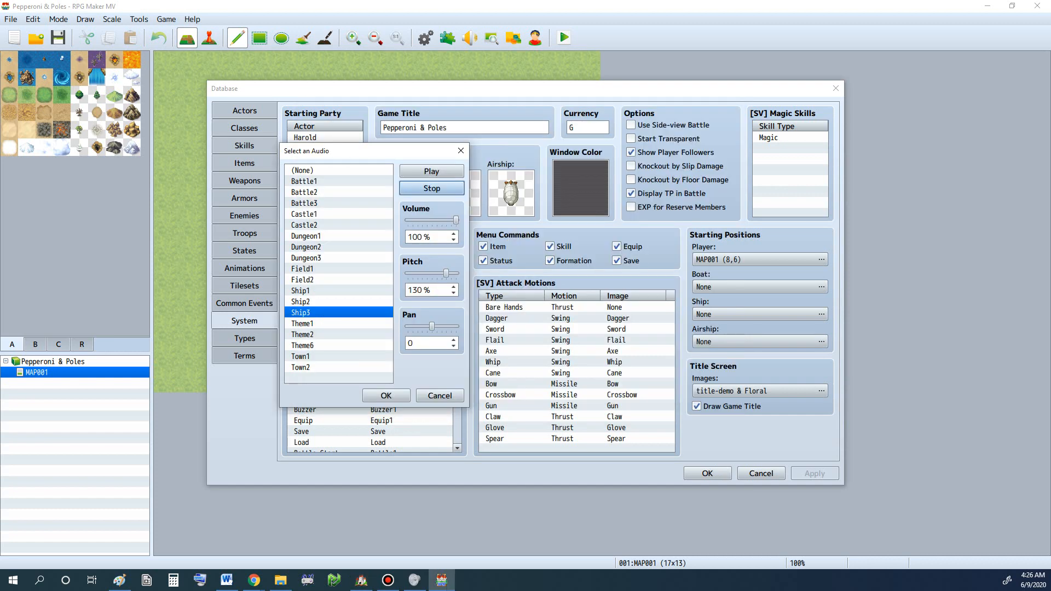
{"action": "left_click", "coordinate": [461, 151]}
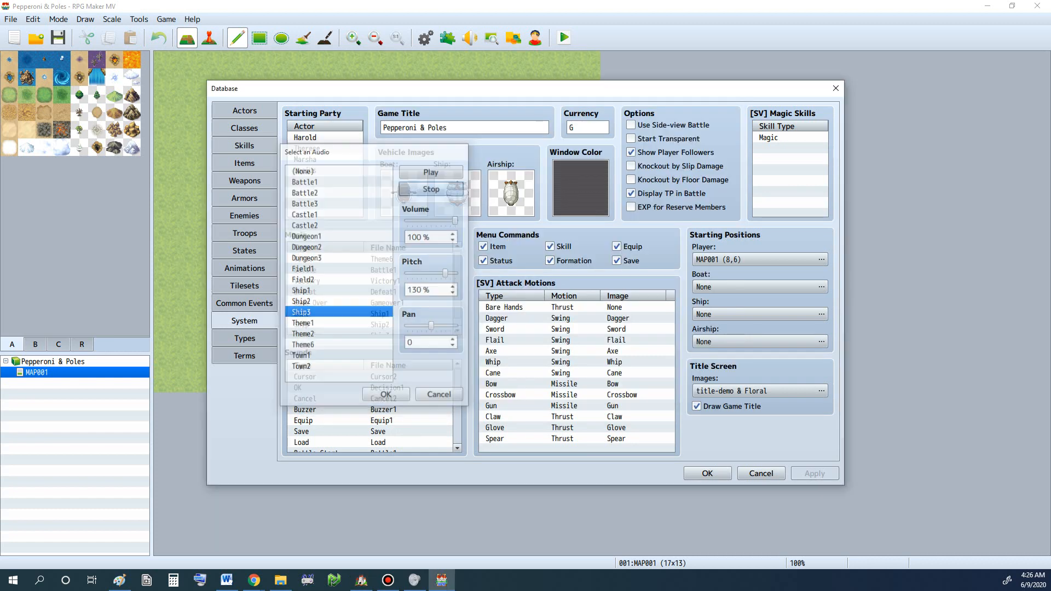
{"action": "left_click", "coordinate": [835, 89]}
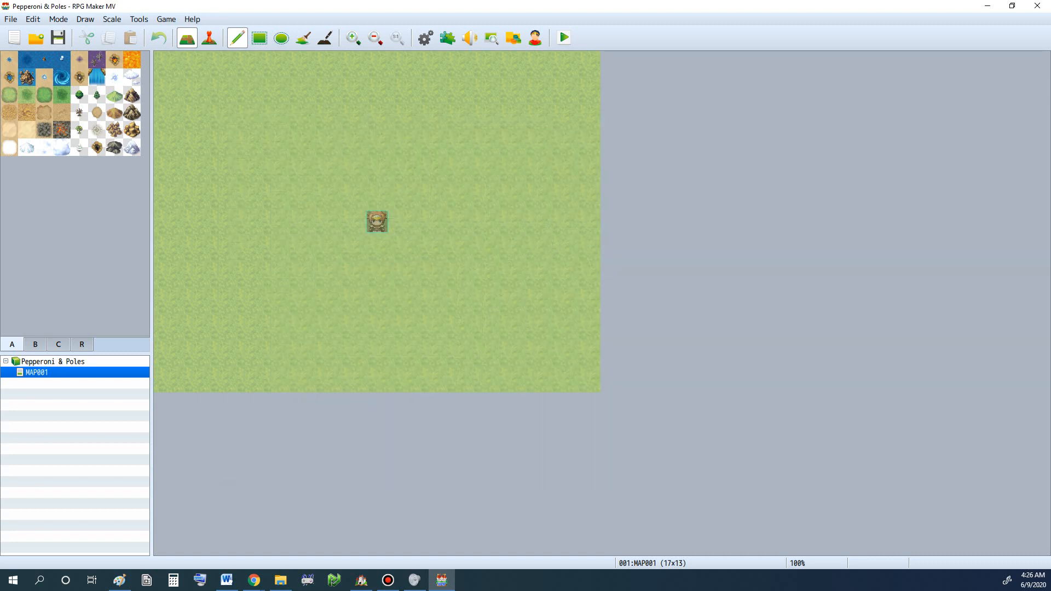
Step: Delete Solo Smoke Break 1.m4a from the audio/bgm resources of the MV project in the Resource Manager
{"action": "left_click", "coordinate": [139, 19]}
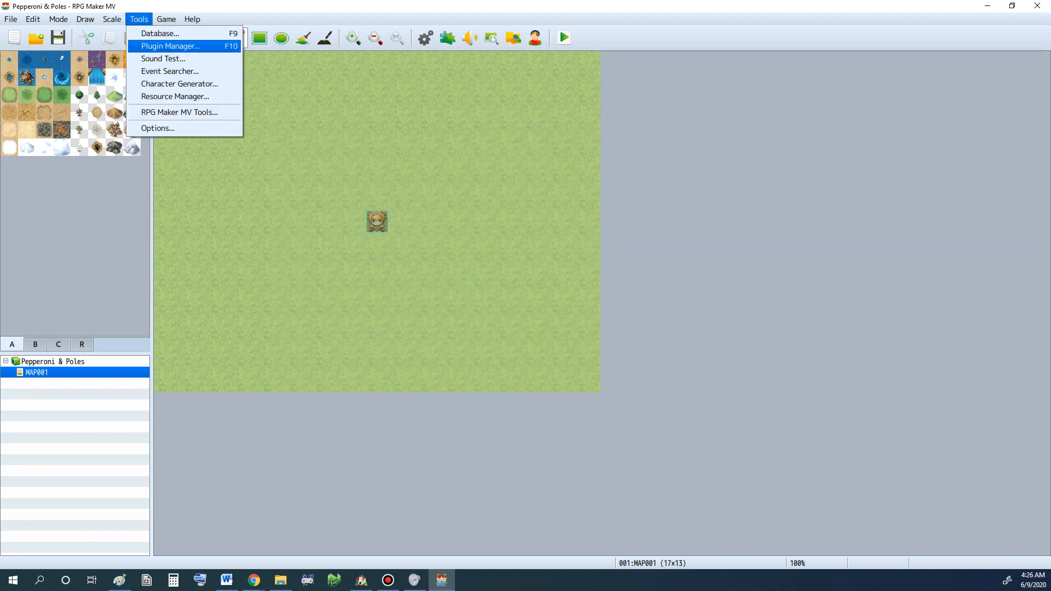
{"action": "key", "text": "Return"}
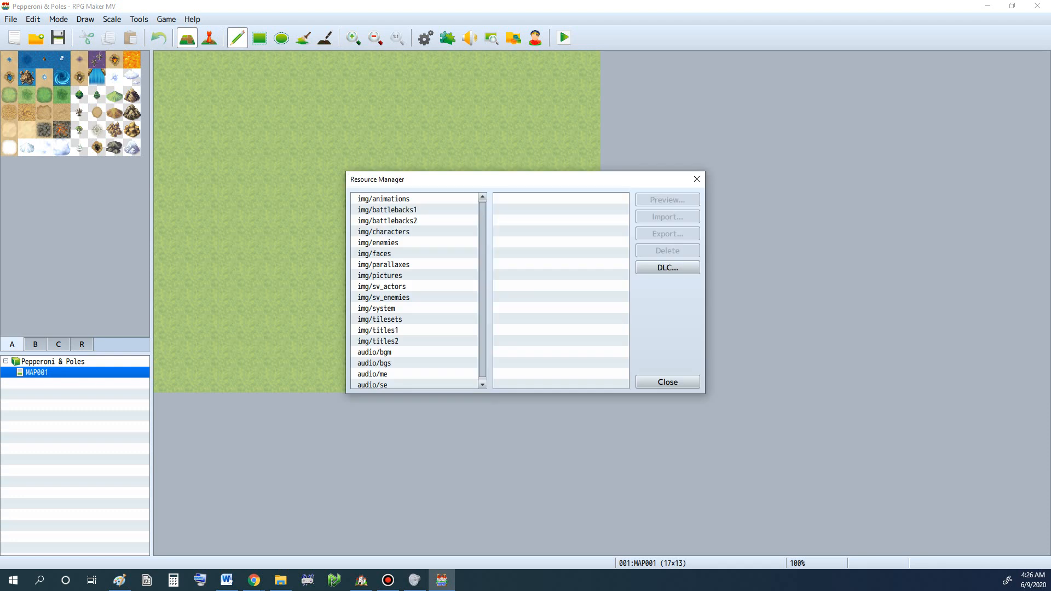
{"action": "left_click", "coordinate": [375, 352]}
{"action": "scroll", "coordinate": [556, 290], "scroll_direction": "down", "scroll_amount": 5}
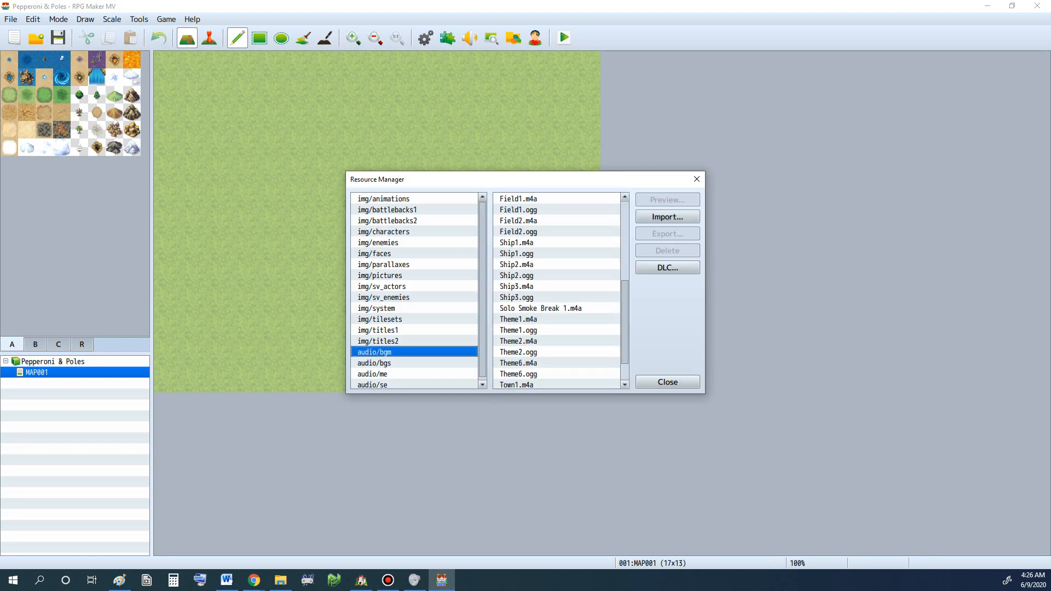
{"action": "left_click", "coordinate": [541, 308]}
{"action": "left_click", "coordinate": [667, 251]}
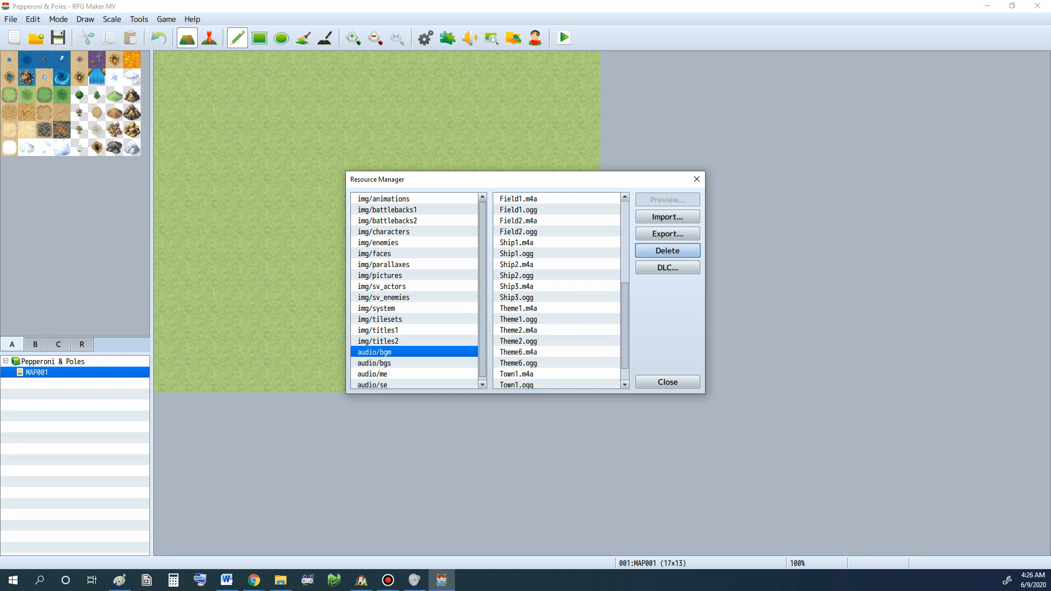
Step: Import Town1.ogg from Documents > Games > Custom > audio into the audio/bgm resources and close the Resource Manager
{"action": "left_click", "coordinate": [667, 217]}
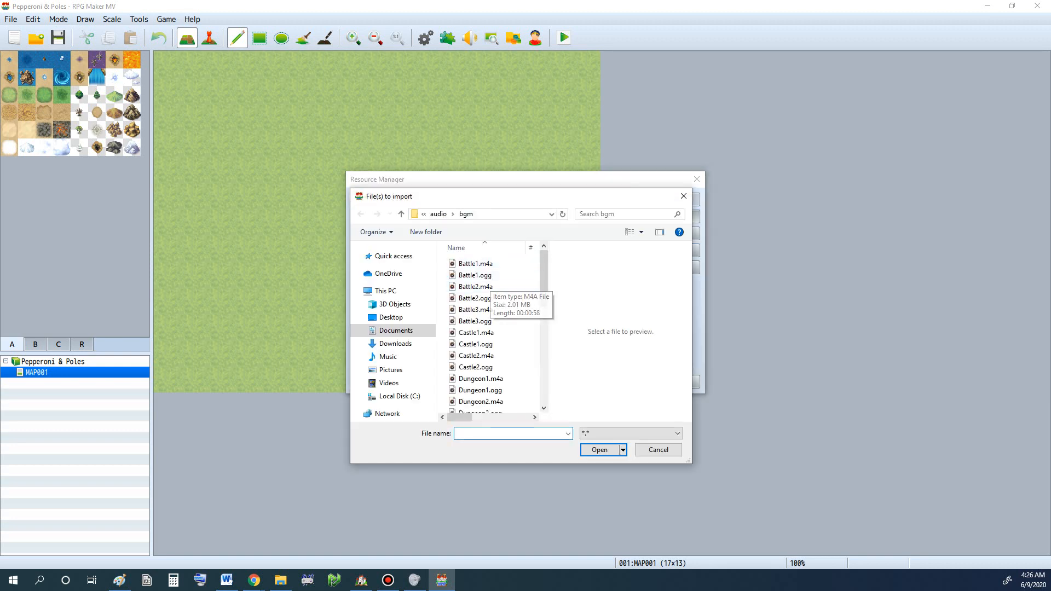
{"action": "left_click", "coordinate": [396, 330]}
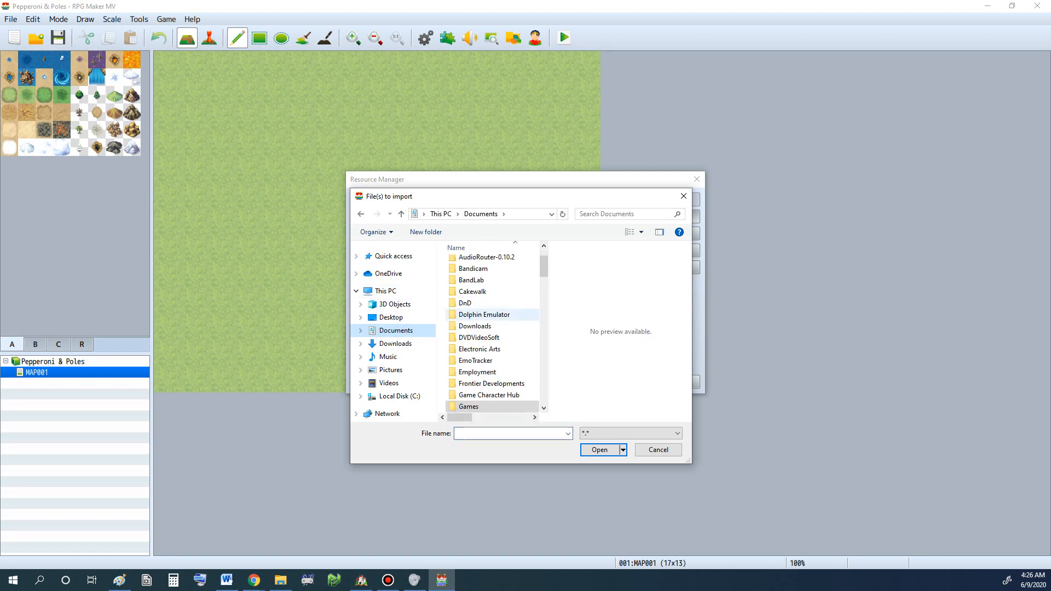
{"action": "scroll", "coordinate": [493, 329], "scroll_direction": "up", "scroll_amount": 1}
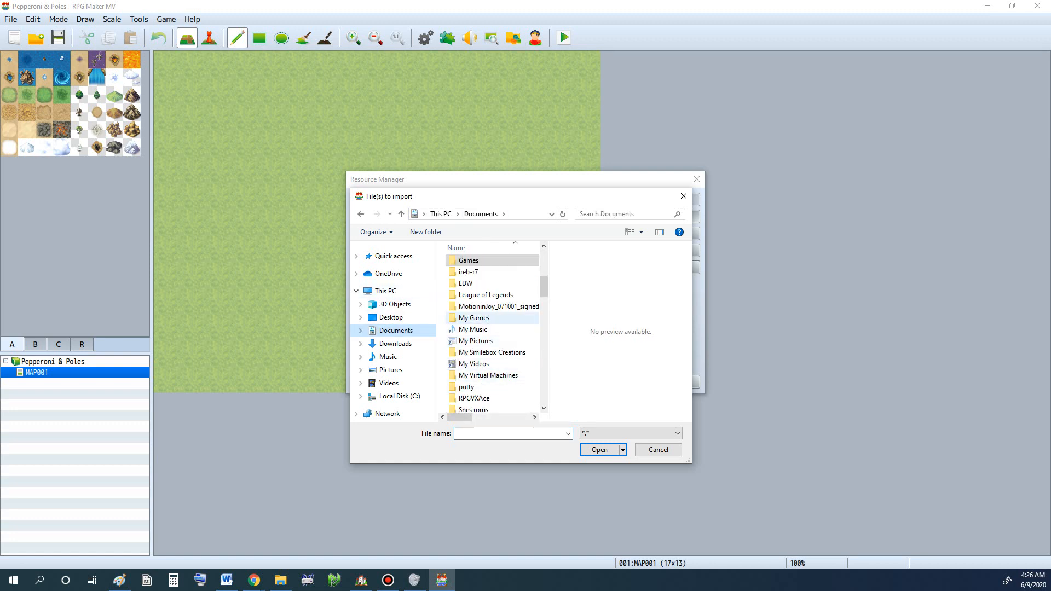
{"action": "double_click", "coordinate": [469, 260]}
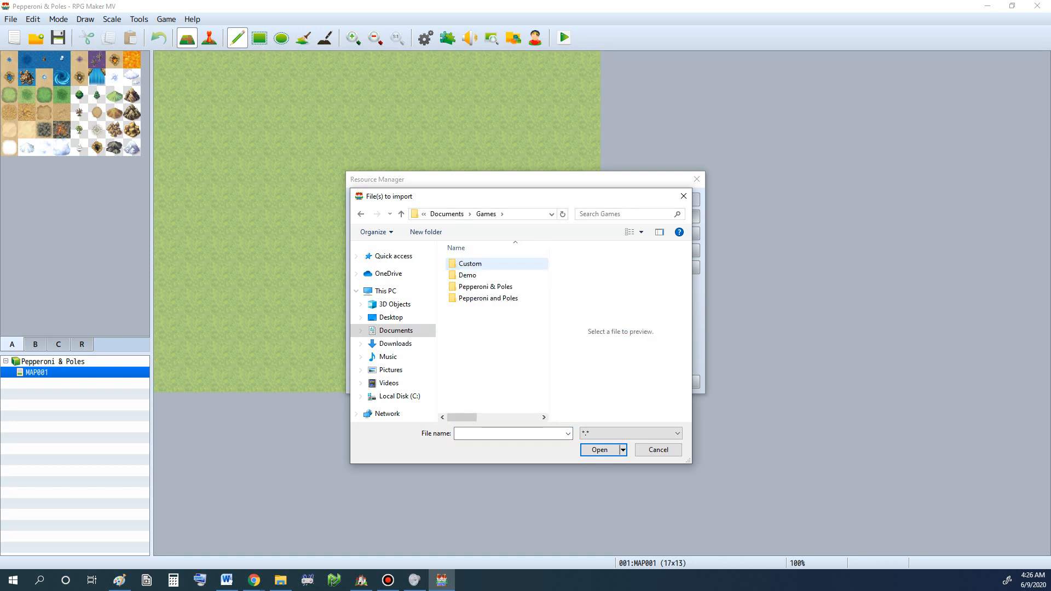
{"action": "double_click", "coordinate": [470, 263]}
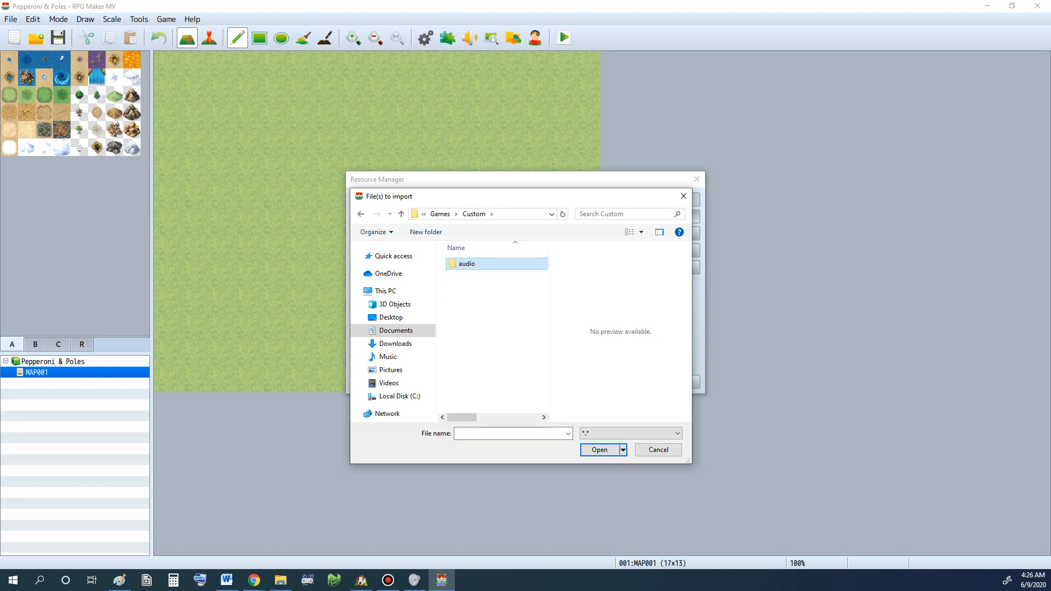
{"action": "double_click", "coordinate": [470, 263]}
{"action": "left_click", "coordinate": [474, 276]}
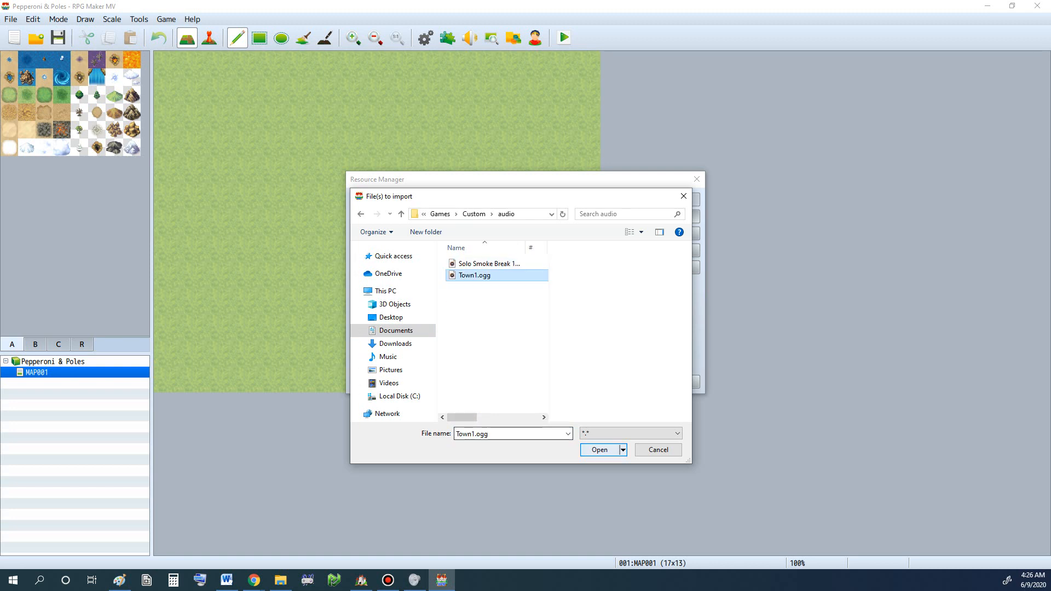
{"action": "left_click", "coordinate": [600, 450]}
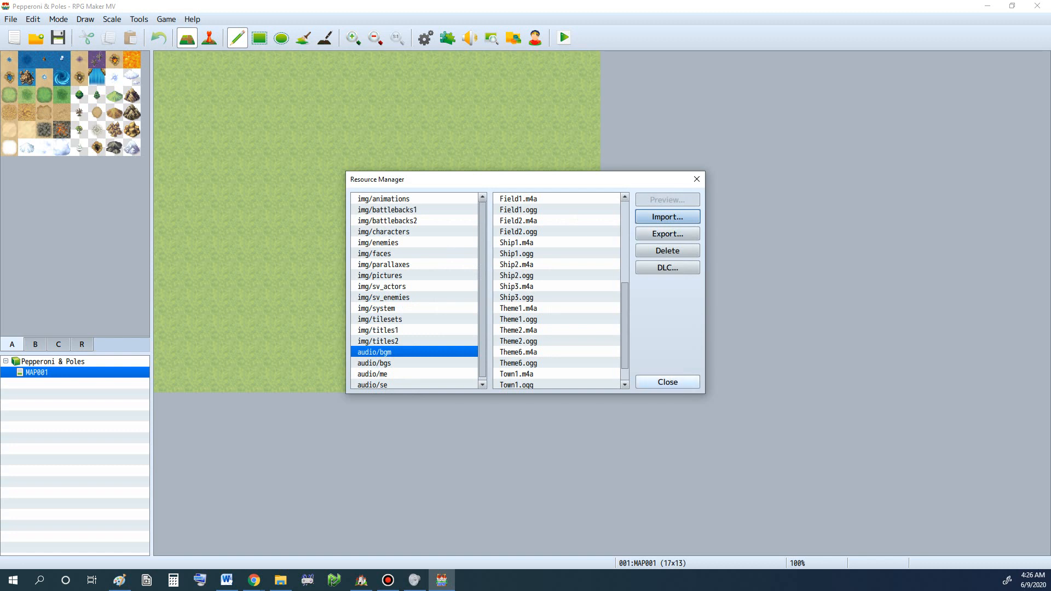
{"action": "left_click", "coordinate": [667, 382]}
Step: Set the title music to Town1 in the database's system settings, previewing it and raising its pitch to 130%
{"action": "left_click", "coordinate": [139, 19]}
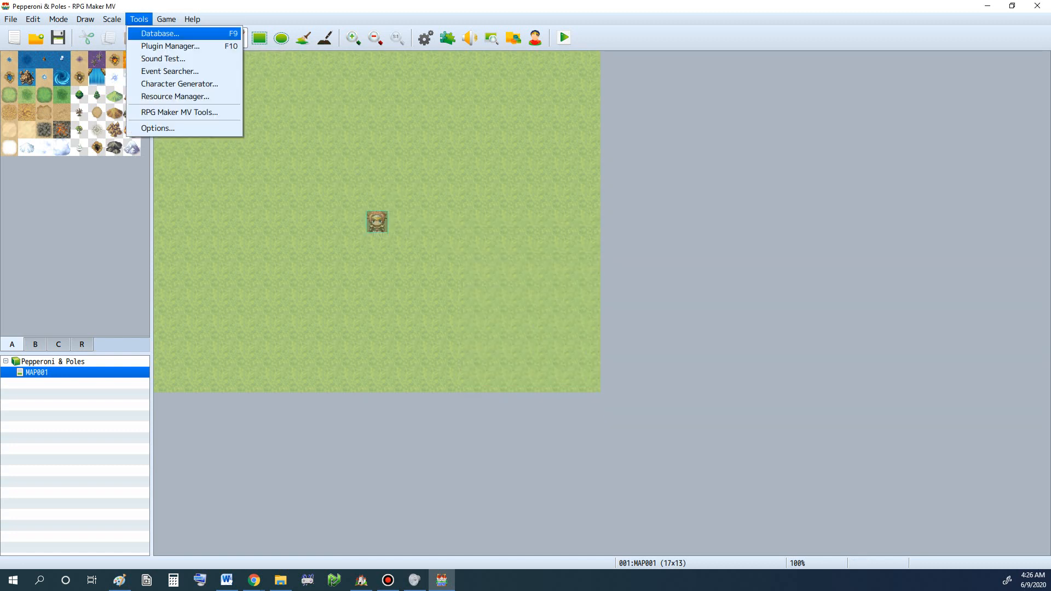
{"action": "left_click", "coordinate": [160, 34]}
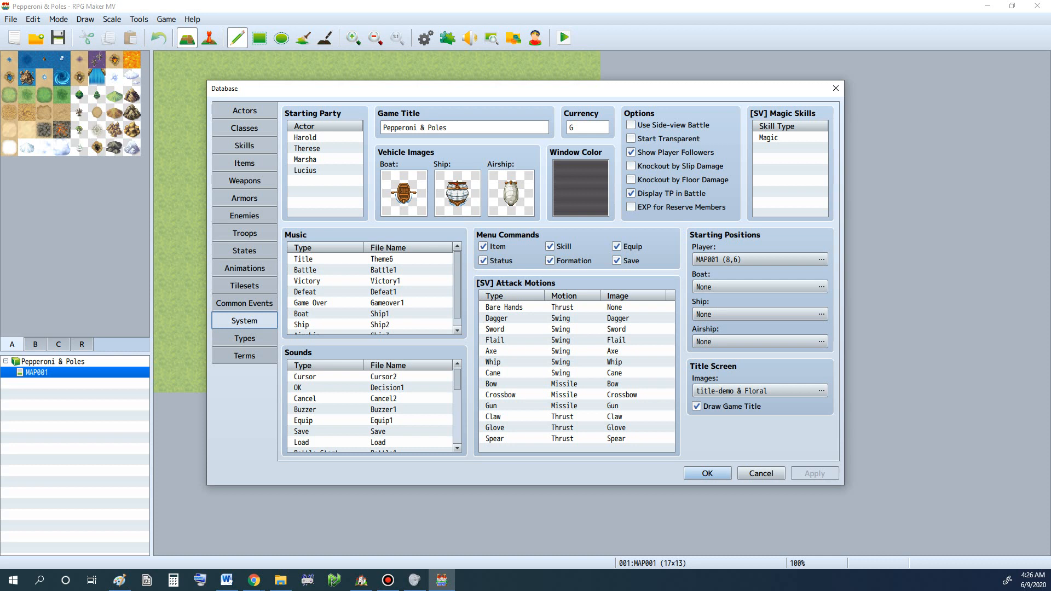
{"action": "left_click", "coordinate": [370, 259]}
{"action": "double_click", "coordinate": [370, 259]}
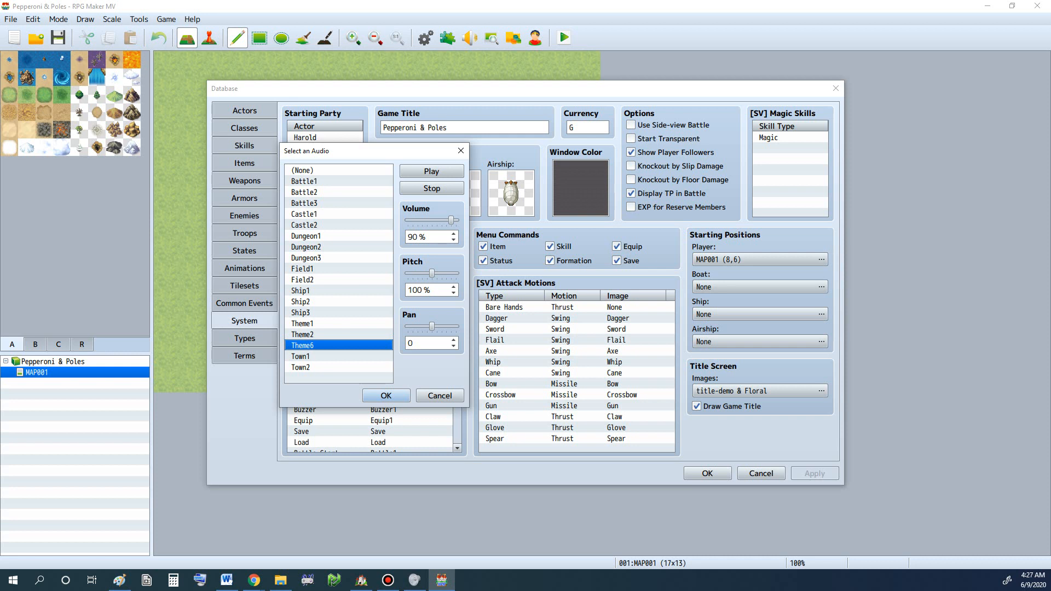
{"action": "left_click", "coordinate": [338, 357]}
{"action": "left_click", "coordinate": [431, 172]}
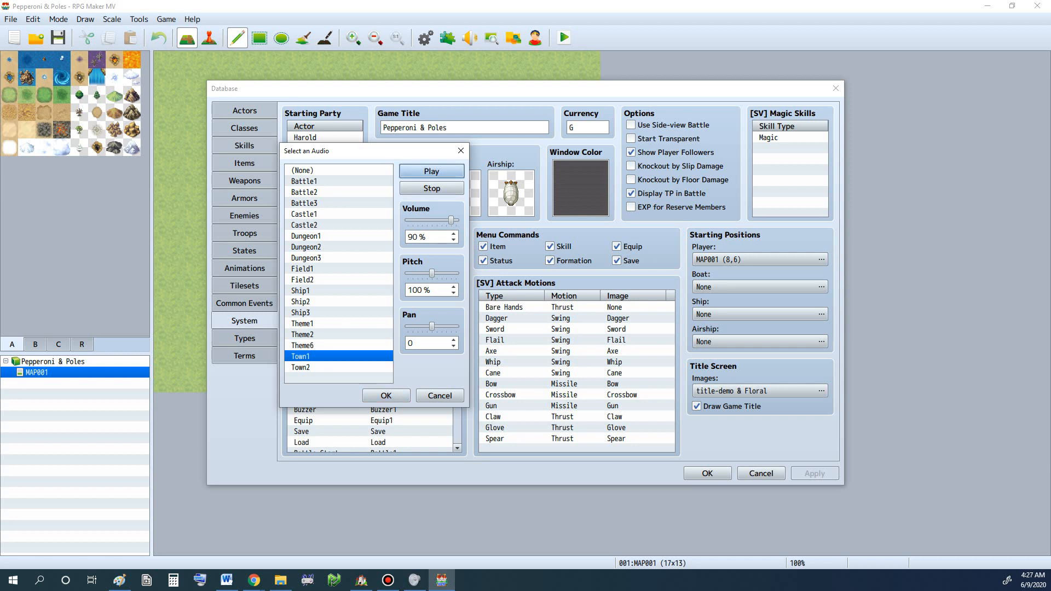
{"action": "left_click_drag", "start_coordinate": [431, 273], "coordinate": [446, 273]}
{"action": "left_click_drag", "start_coordinate": [447, 273], "coordinate": [456, 273]}
{"action": "left_click_drag", "start_coordinate": [456, 273], "coordinate": [447, 273]}
{"action": "left_click", "coordinate": [386, 396]}
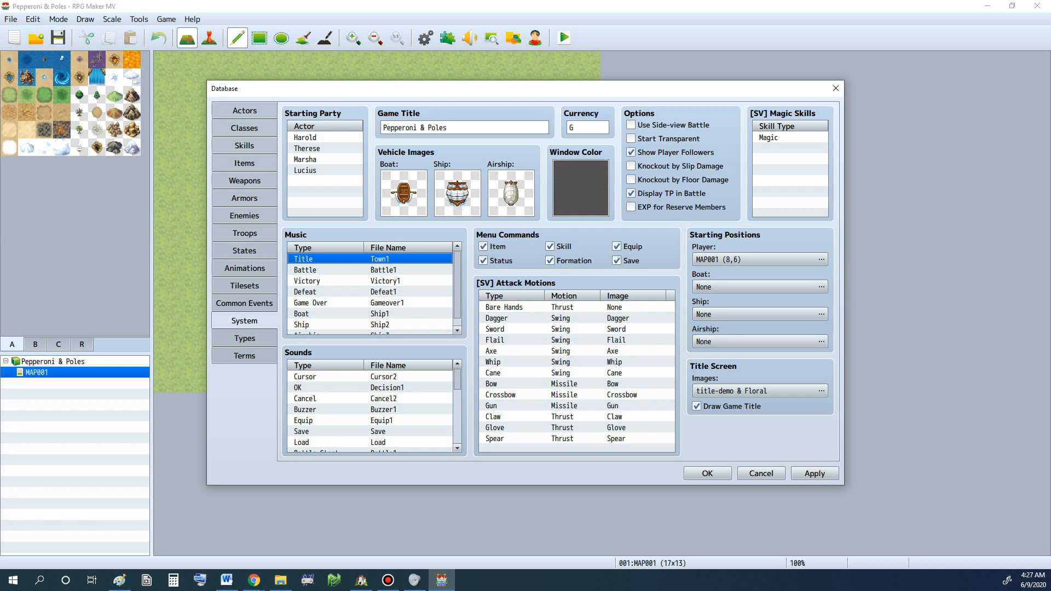
Step: Reopen the title music selection, stop the playing Town1 preview and accept the selection
{"action": "double_click", "coordinate": [370, 259]}
{"action": "left_click", "coordinate": [432, 188]}
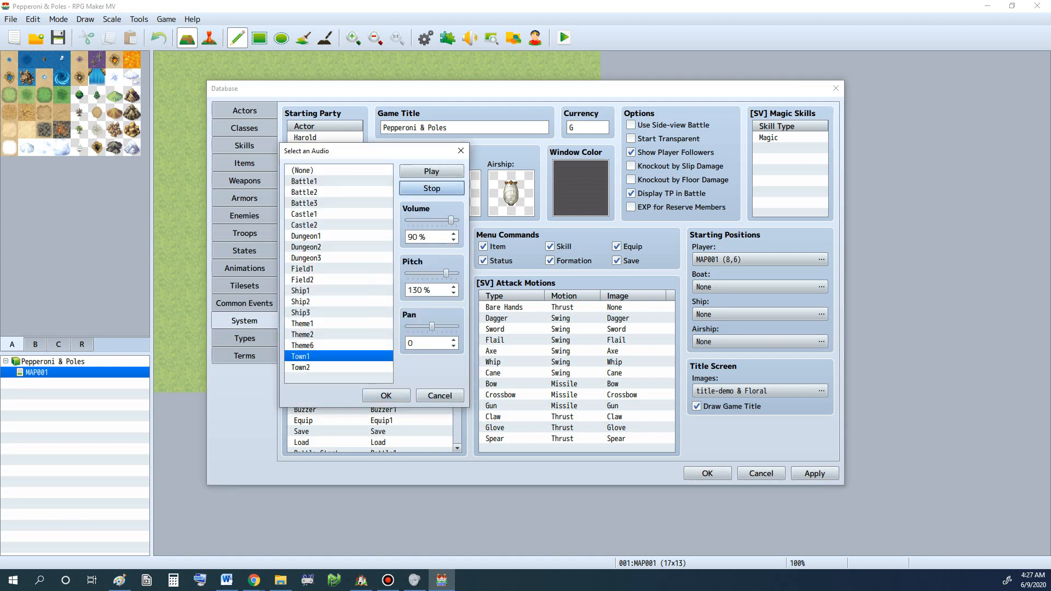
{"action": "left_click", "coordinate": [386, 395]}
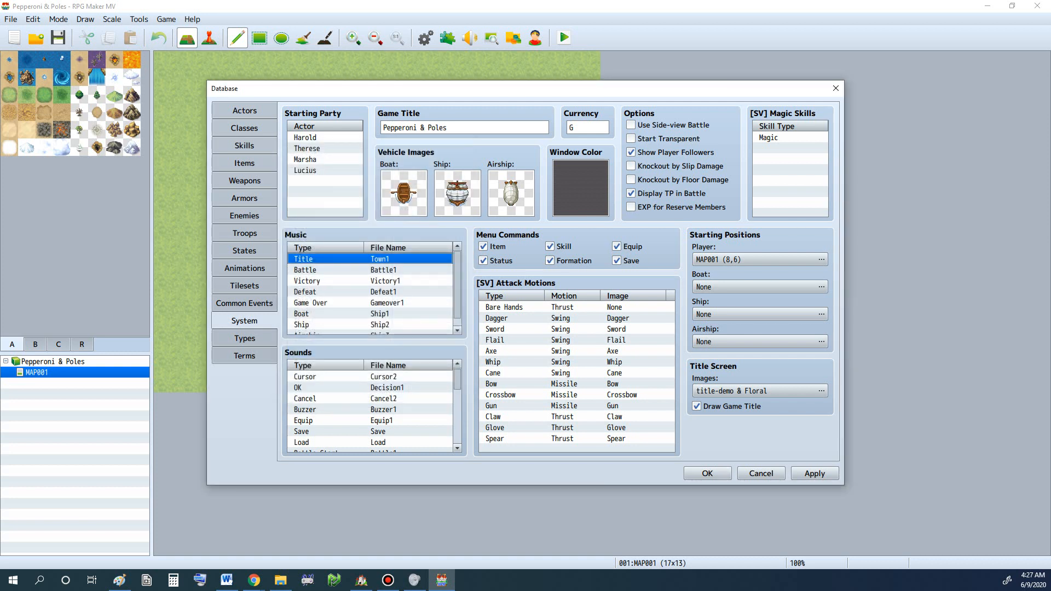
Step: Apply the database changes, close the database, and launch a playtest, saving the changes to the game
{"action": "left_click", "coordinate": [815, 473]}
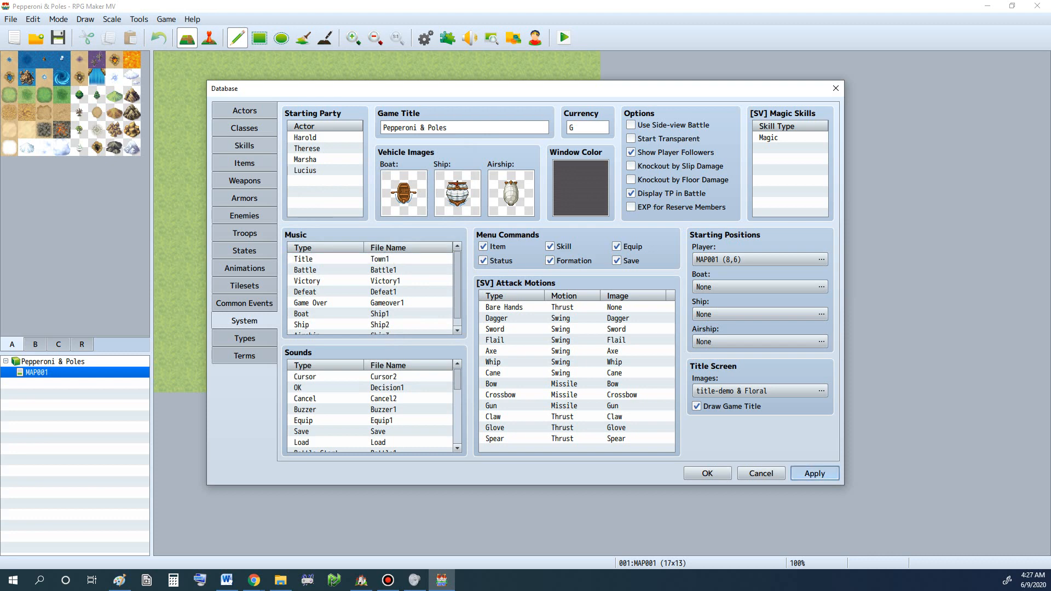
{"action": "left_click", "coordinate": [708, 474]}
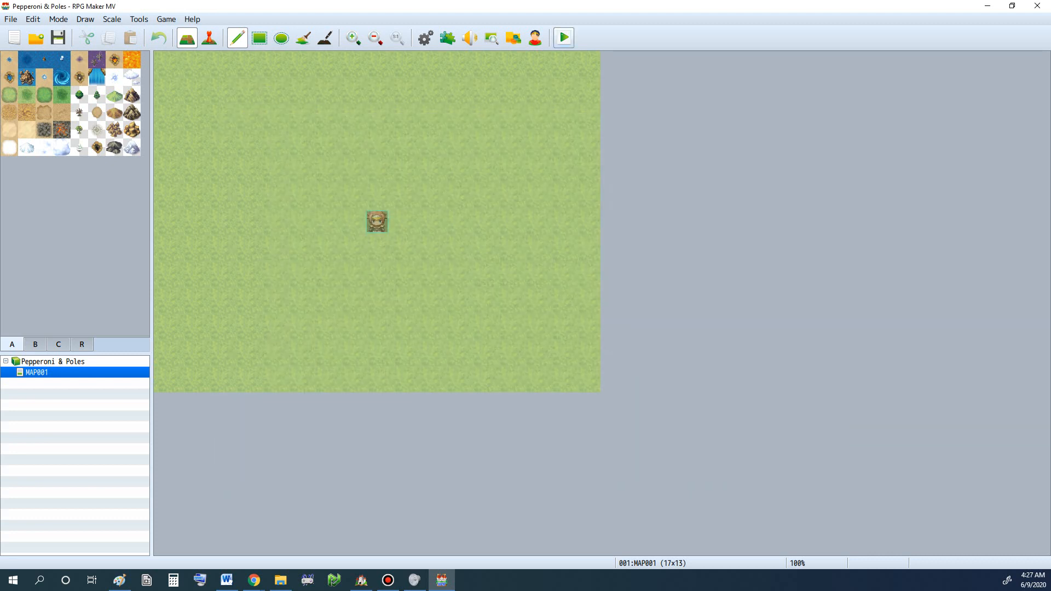
{"action": "left_click", "coordinate": [564, 37]}
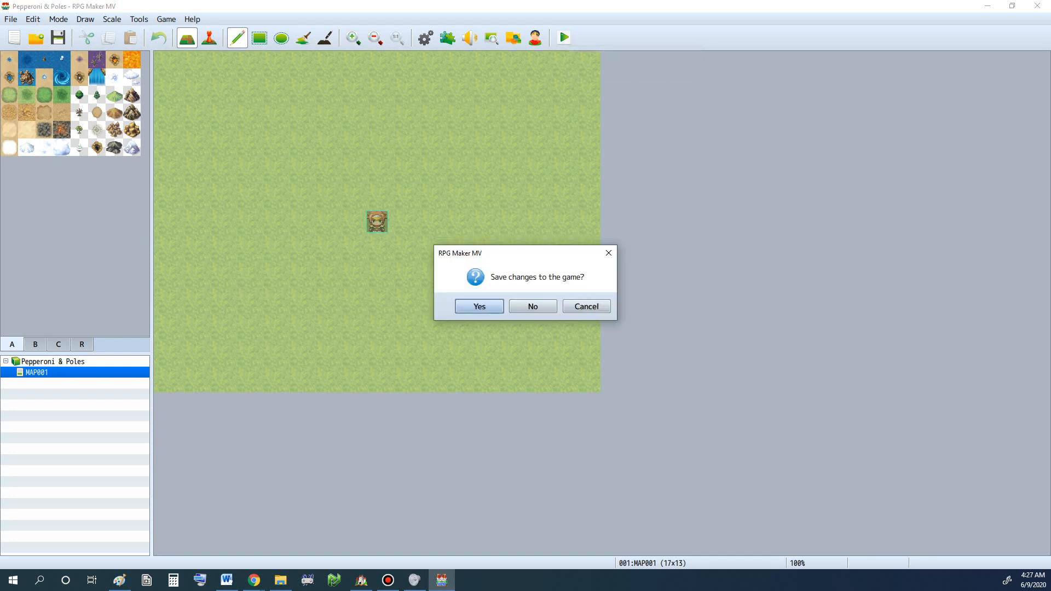
{"action": "key", "text": "Return"}
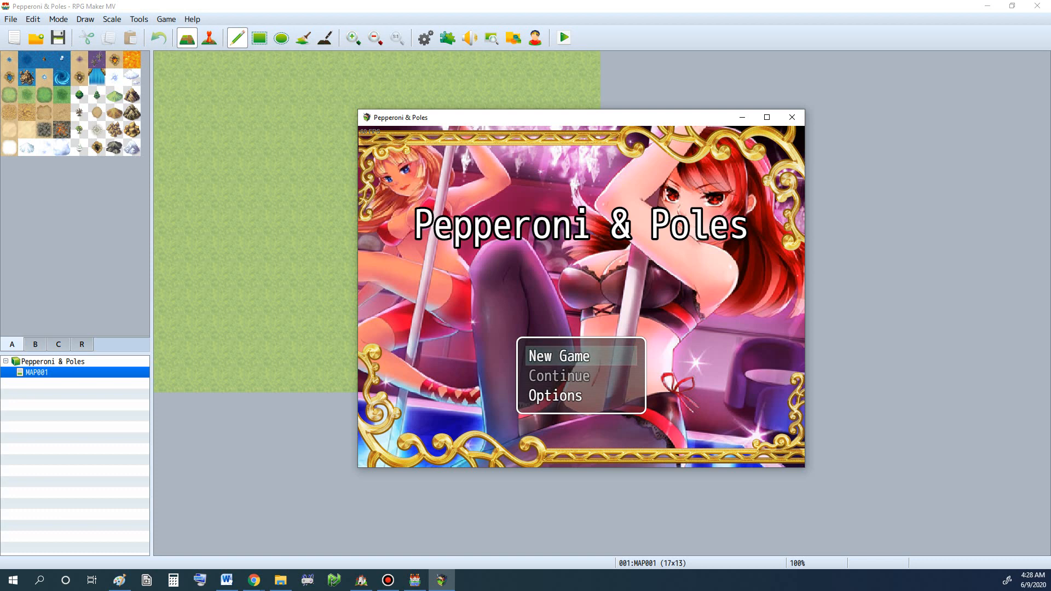
Step: Start a new game from the title screen, walk the party around the grass map and close the playtest
{"action": "key", "text": "Down"}
{"action": "key", "text": "Down"}
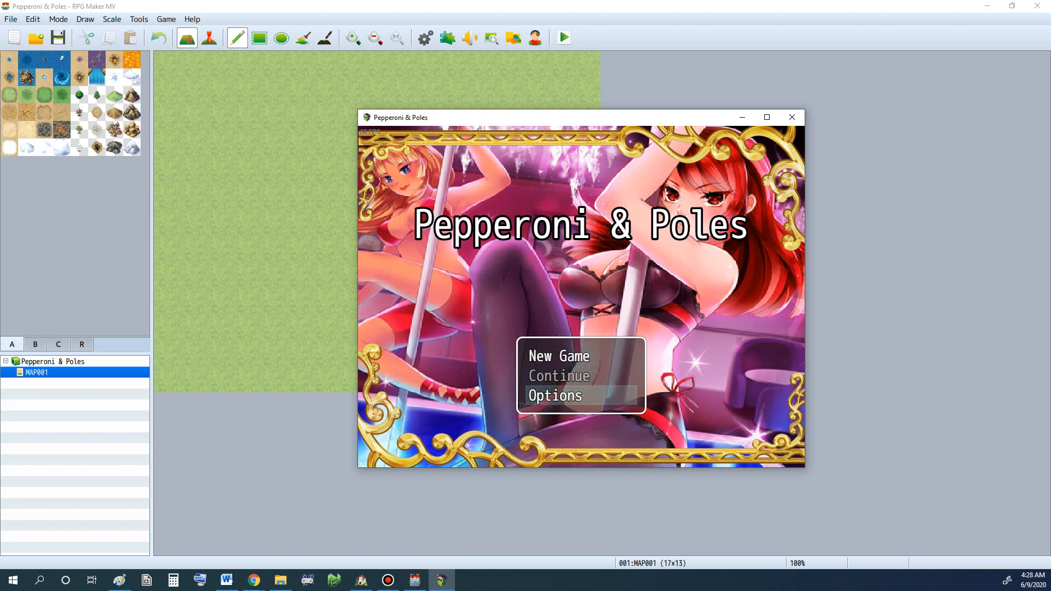
{"action": "key", "text": "Up"}
{"action": "key", "text": "Up"}
{"action": "key", "text": "Return"}
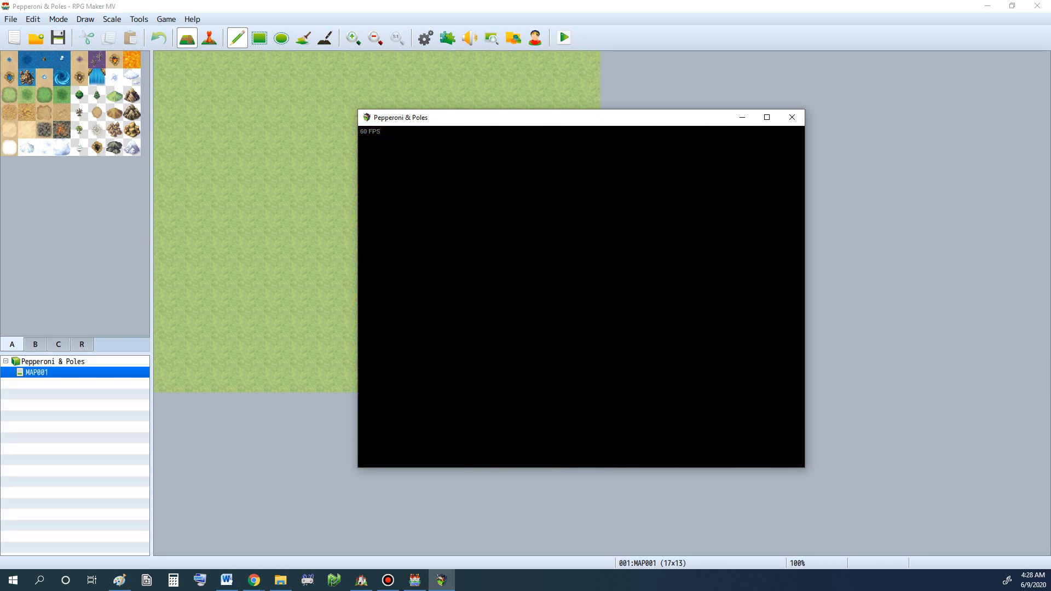
{"action": "key", "text": "Left"}
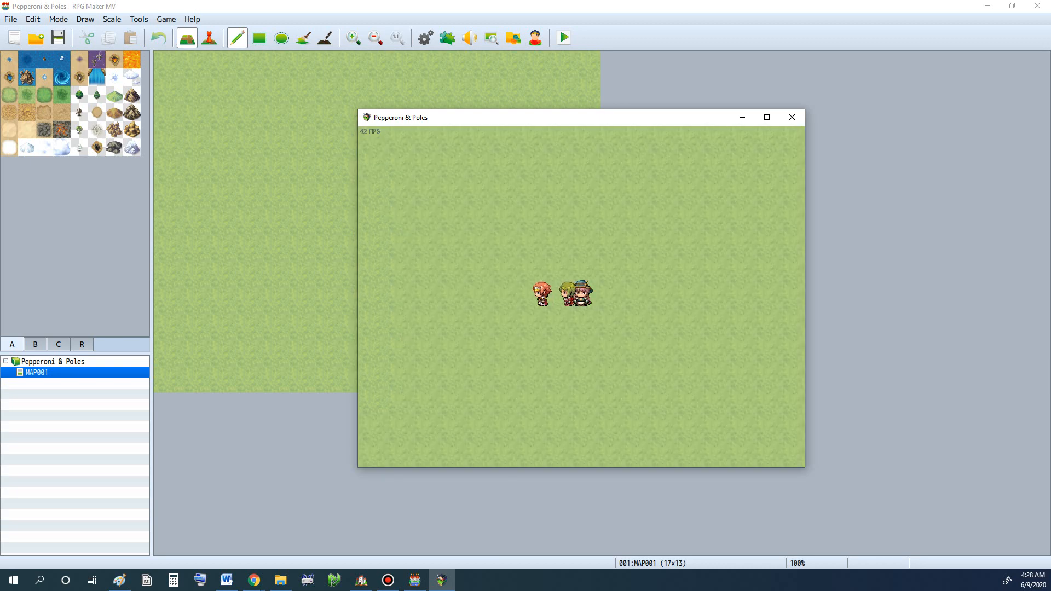
{"action": "key", "text": "Up"}
{"action": "key", "text": "Right"}
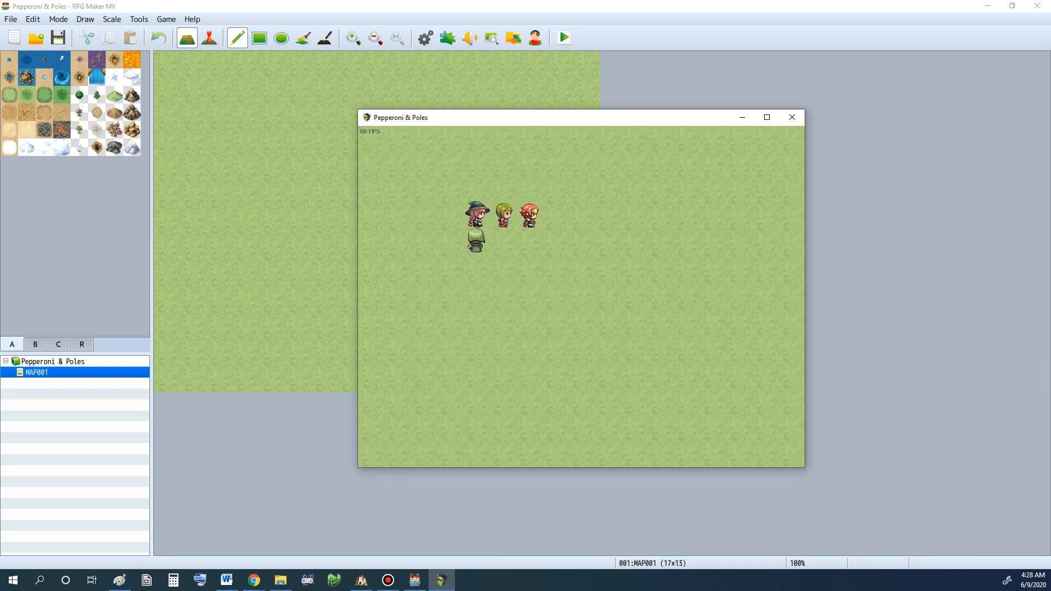
{"action": "key", "text": "Down"}
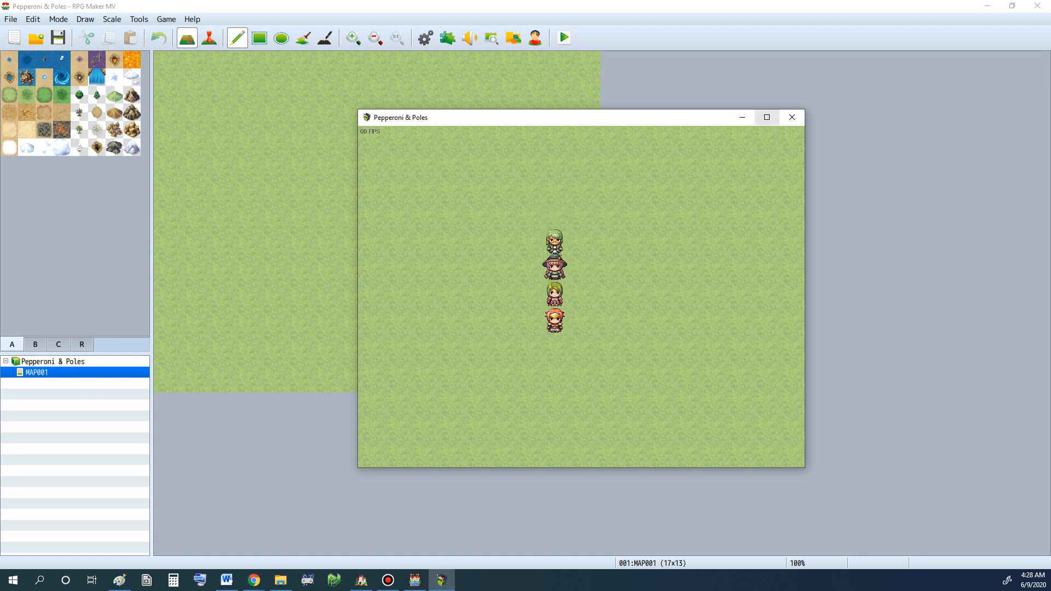
{"action": "left_click", "coordinate": [792, 117]}
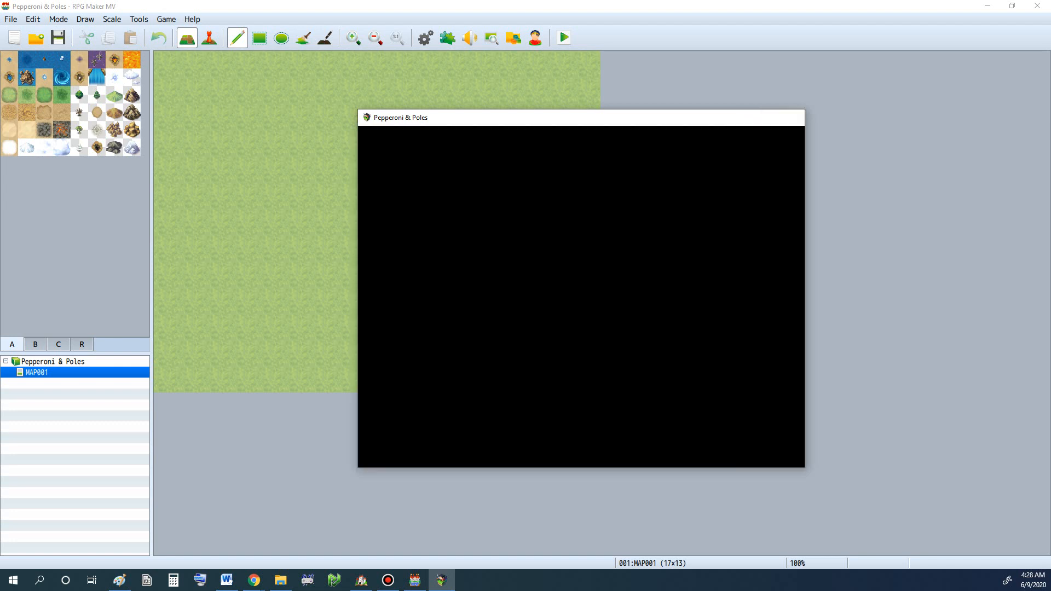